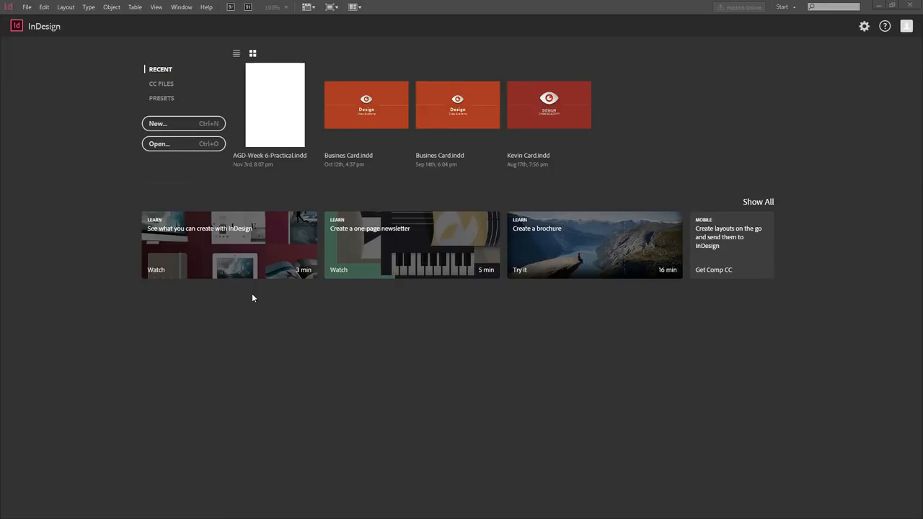
Step: From the Home screen listing the recent business card files, open the File menu
click(26, 7)
Step: Start a new document with Print intent, 2 pages and Facing Pages unchecked
mouse_move(106, 18)
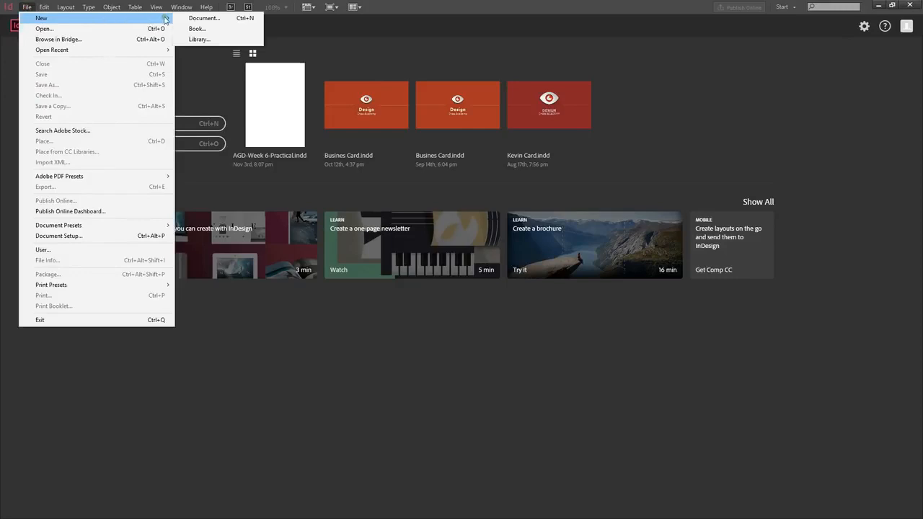
click(205, 20)
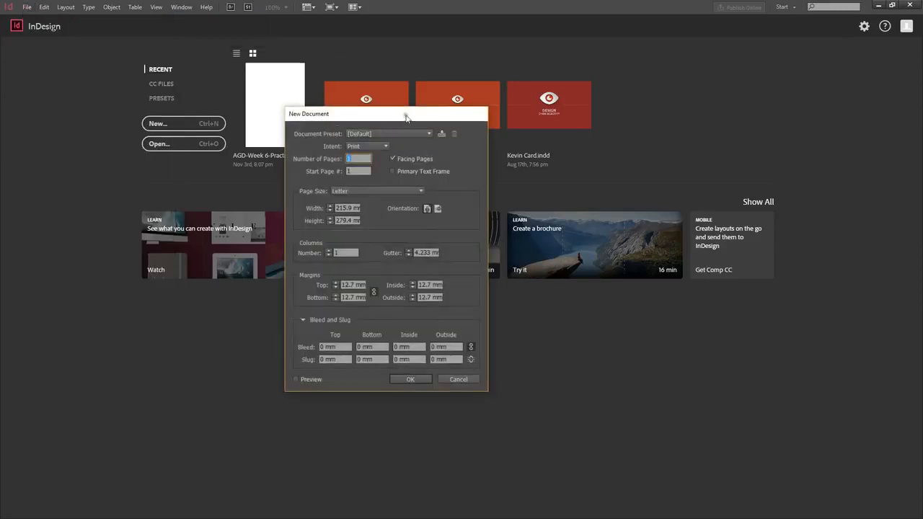
drag(411, 114, 431, 107)
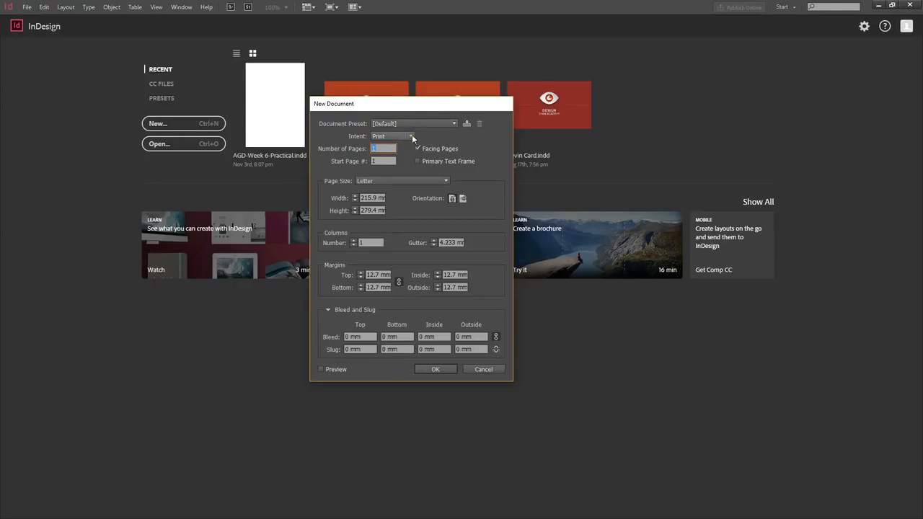
click(411, 135)
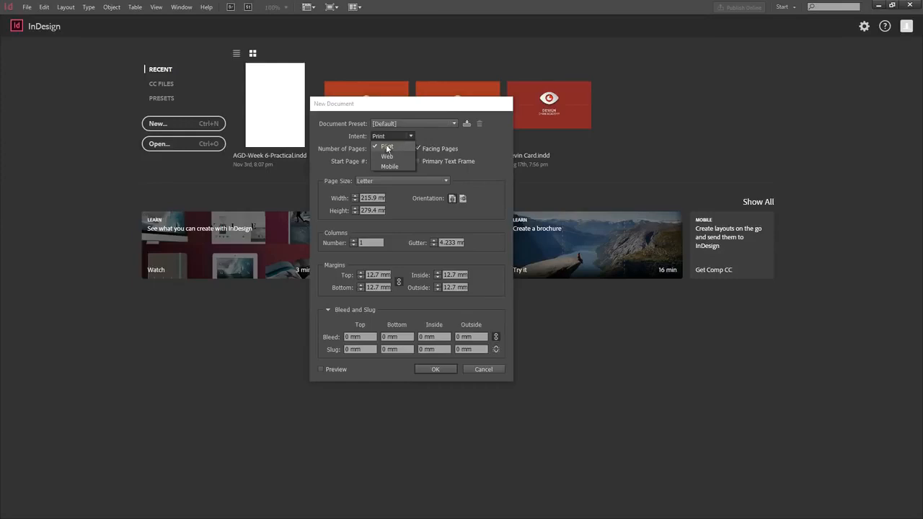
click(387, 148)
drag(383, 148, 373, 149)
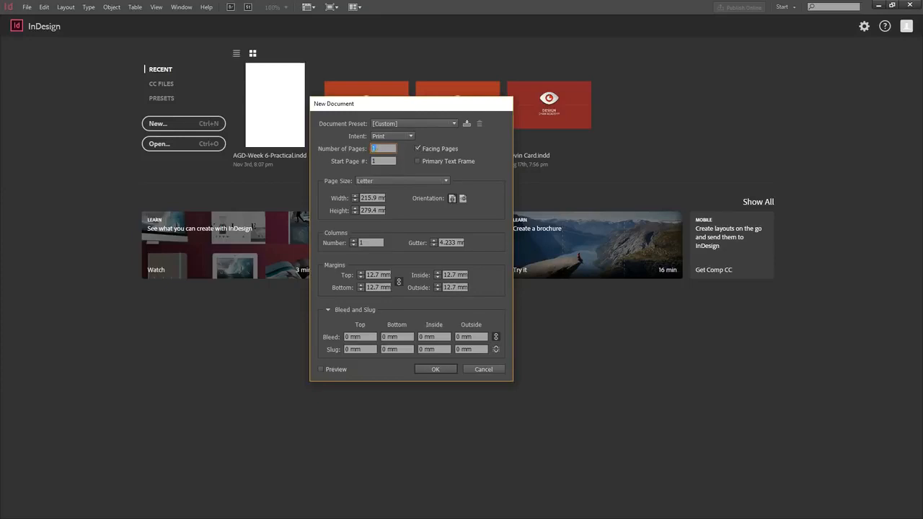
text(2)
click(418, 148)
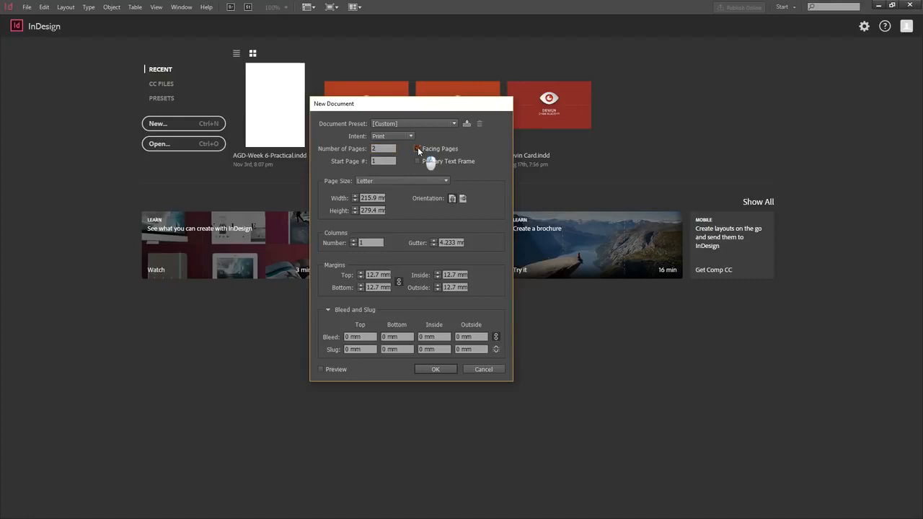
Step: Start from the US Business Card preset and adjust the page to 90 mm wide by 50 mm high
click(393, 181)
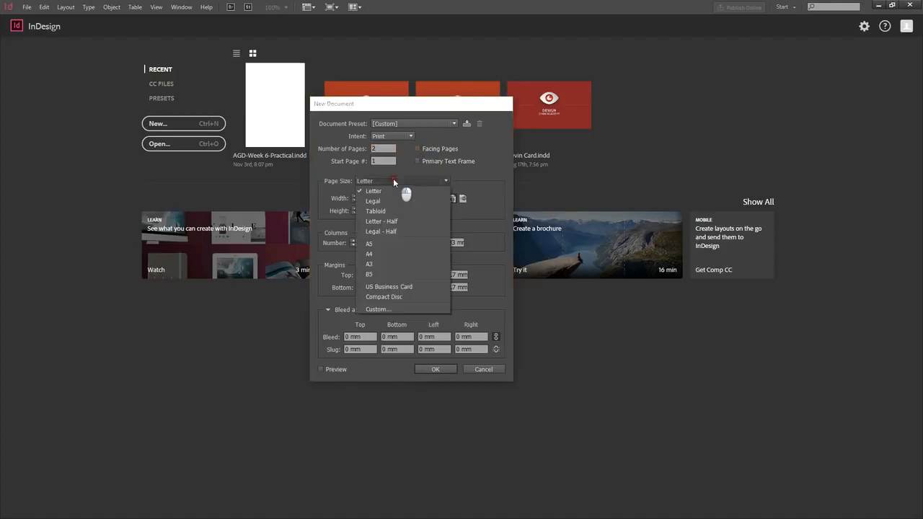
click(399, 289)
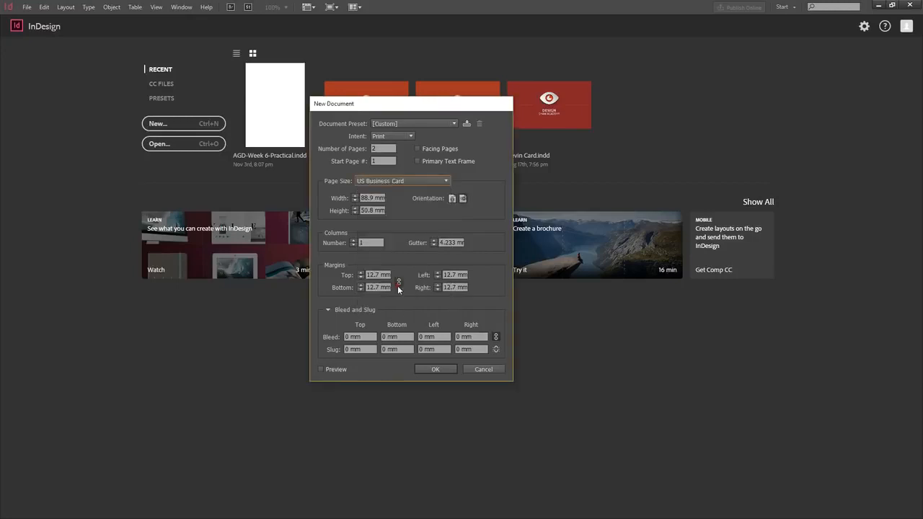
click(354, 212)
click(354, 195)
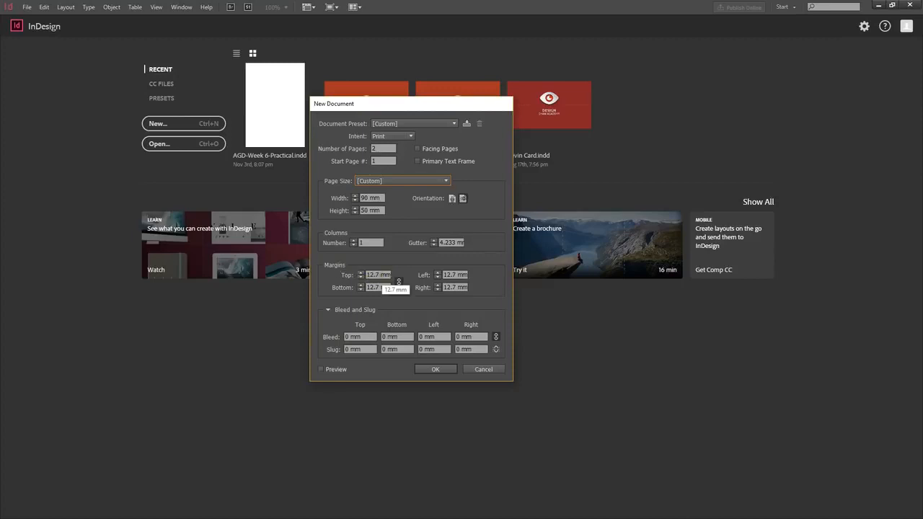
Step: Lower all four margins to 5 mm, keeping them linked
click(362, 277)
click(361, 278)
click(361, 278)
click(361, 278)
click(361, 277)
click(399, 281)
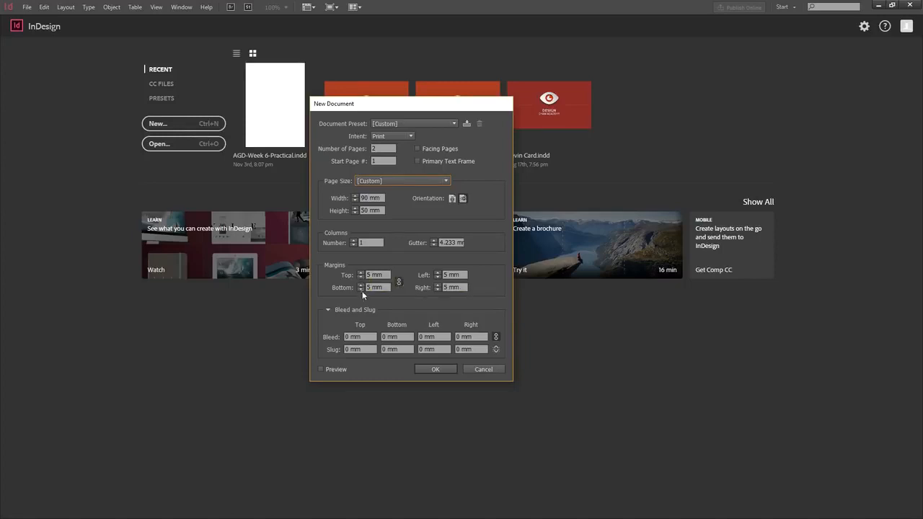
click(398, 284)
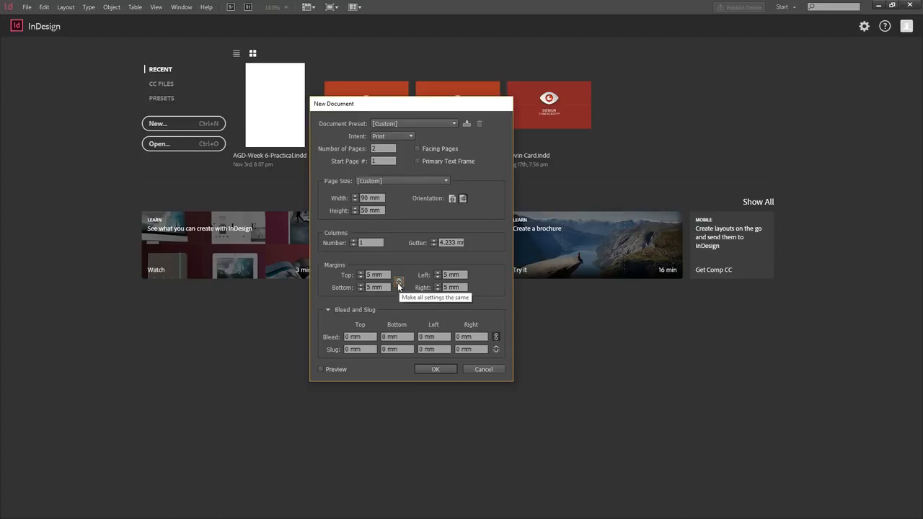
click(399, 281)
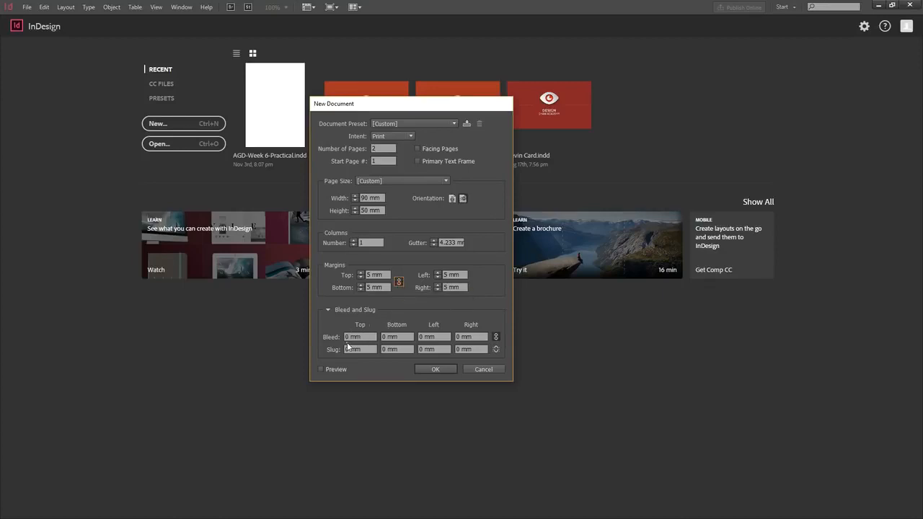
Step: Set a linked 5 mm bleed on every side and create the document
double_click(349, 336)
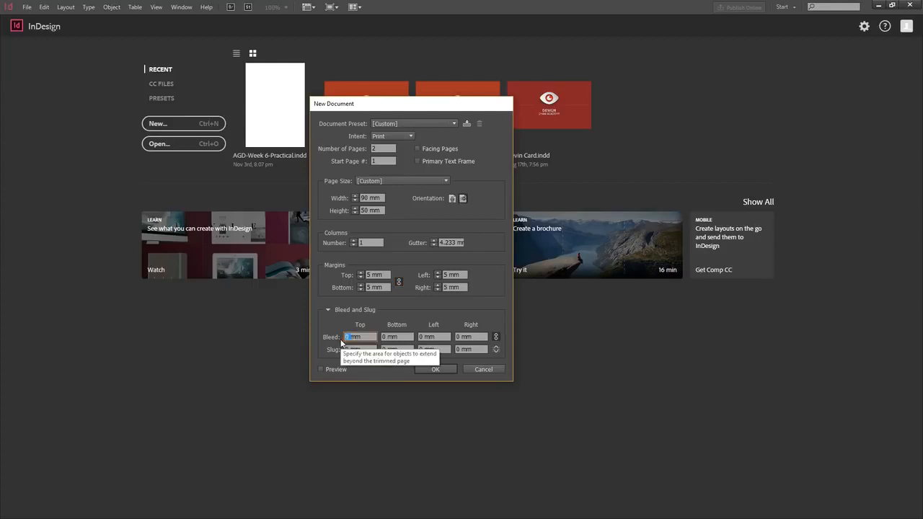
text(5mm)
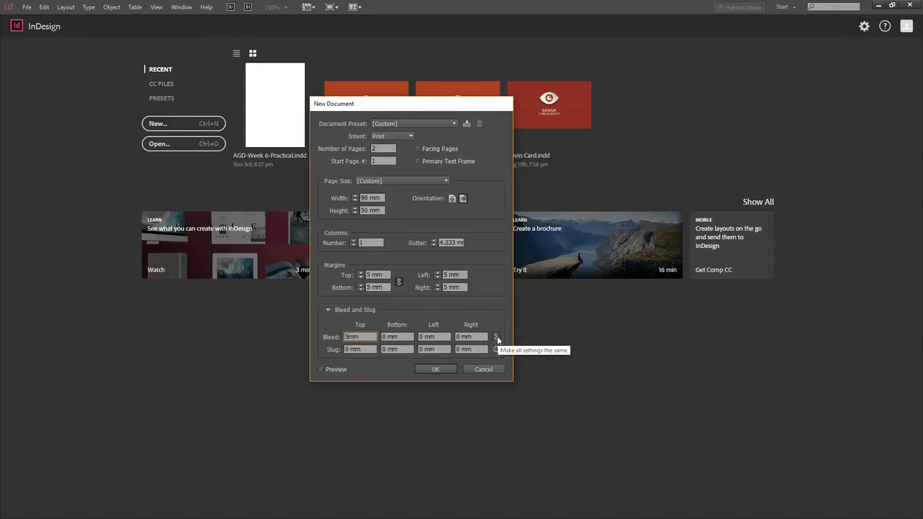
key(Tab)
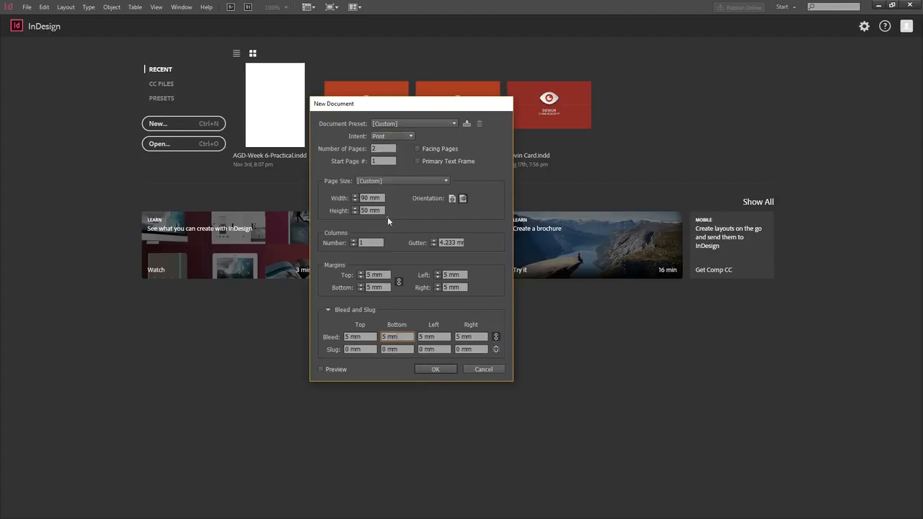
click(433, 370)
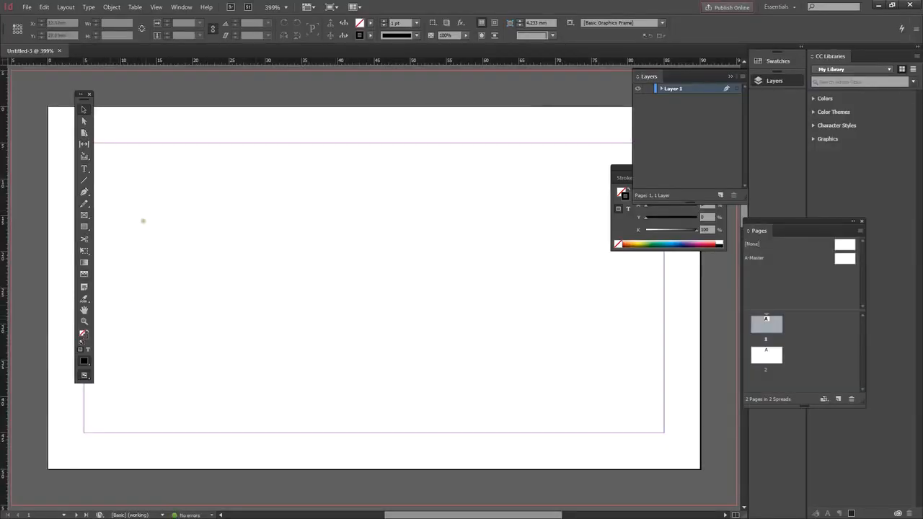
Step: Zoom out and pan to frame the whole card page with its bleed, then zoom to 300%
click(87, 323)
alt+click(274, 305)
alt+click(328, 298)
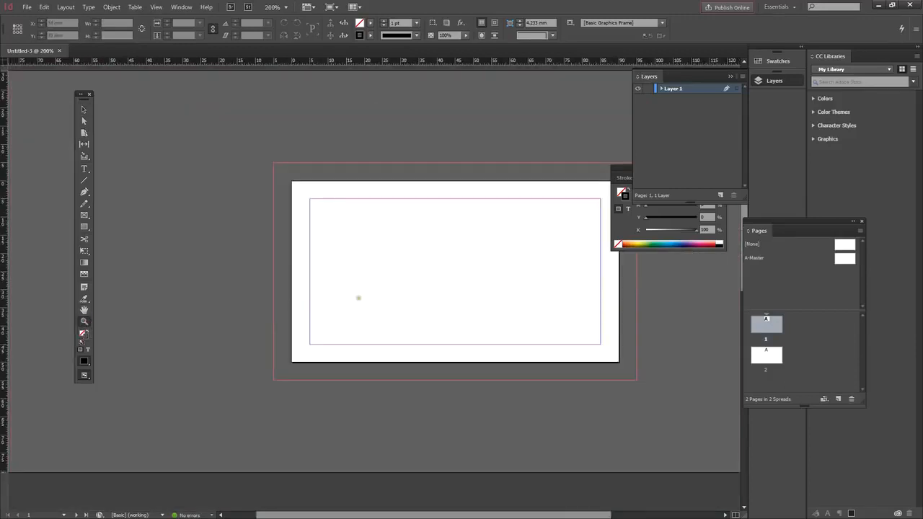
drag(391, 296, 293, 262)
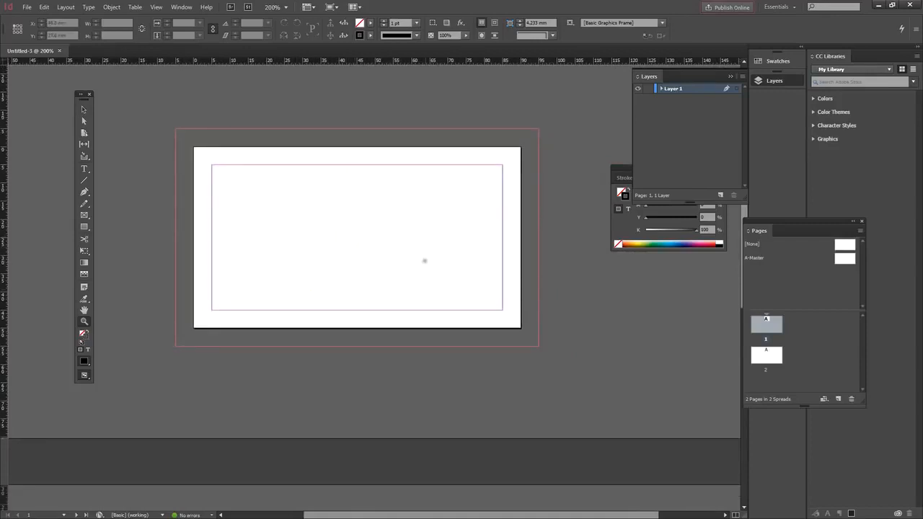
scroll(398, 257, down, 8)
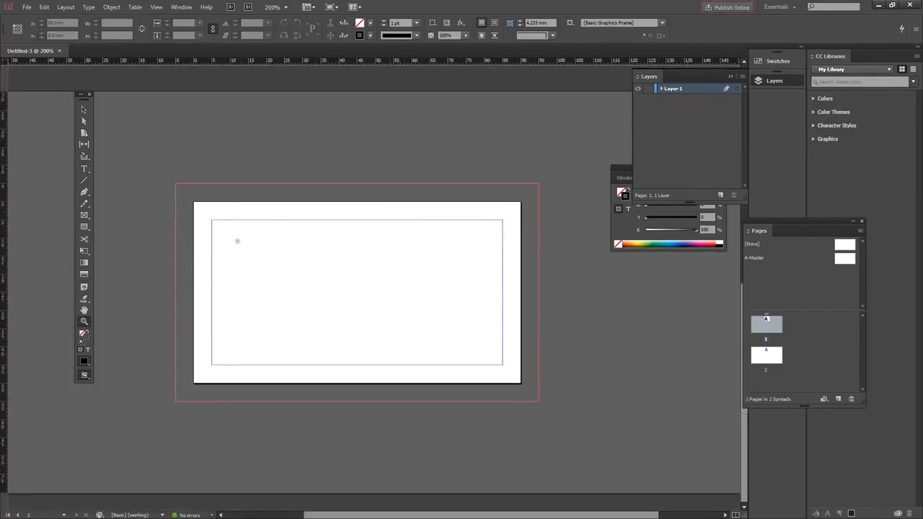
scroll(346, 264, down, 2)
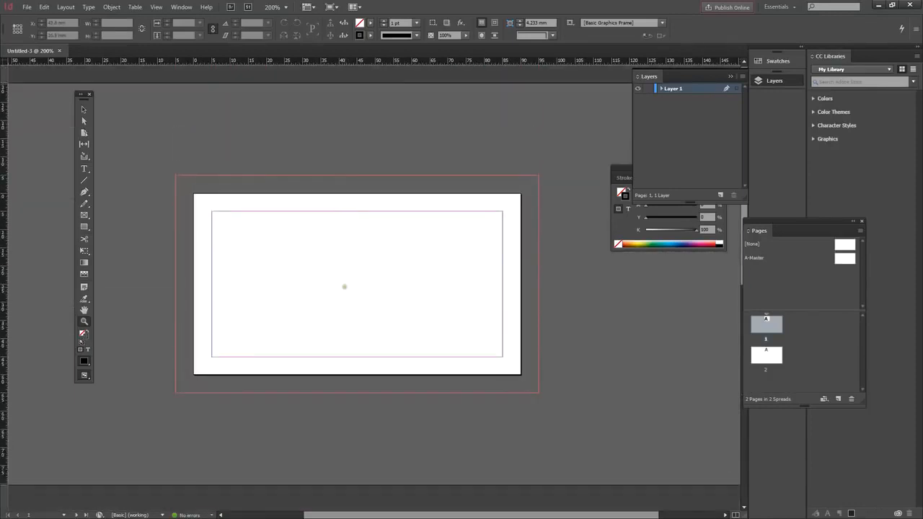
key(ctrl+equal)
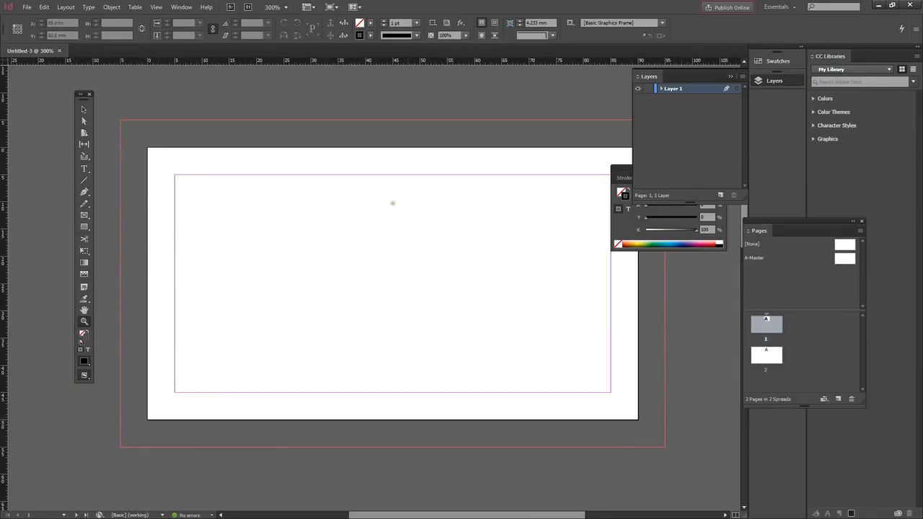
Step: Move the Tools panel left, dock Color under Layers and Pages below Color, then select page 1
drag(380, 279, 341, 264)
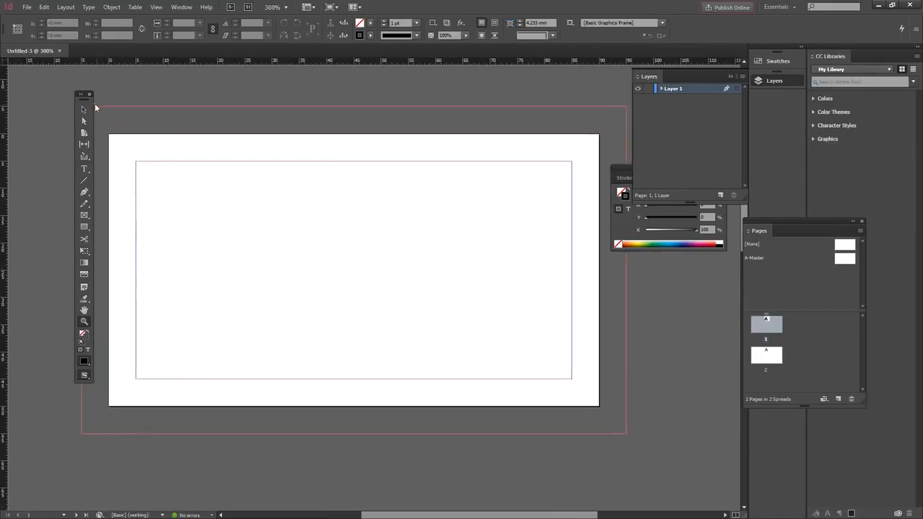
drag(83, 99, 64, 98)
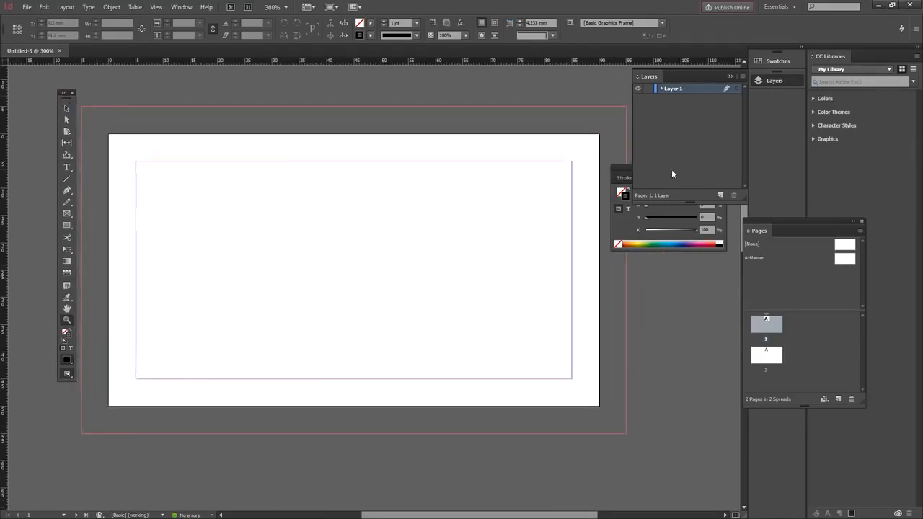
mouse_move(621, 168)
mouse_down()
mouse_move(641, 227)
mouse_move(641, 208)
mouse_up()
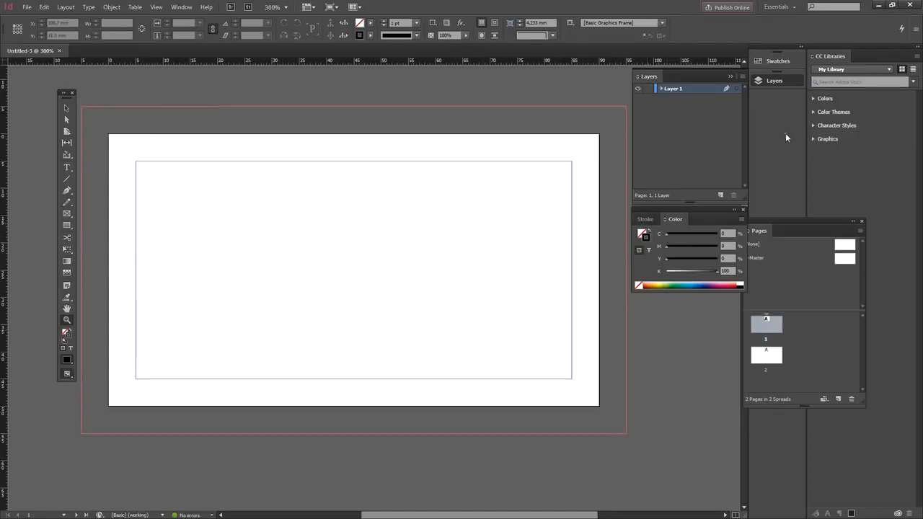
drag(791, 220, 680, 298)
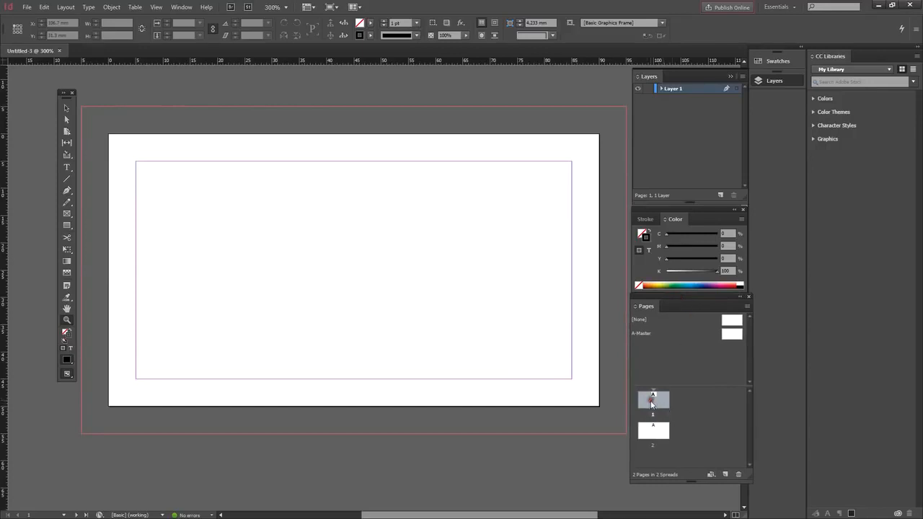
click(653, 431)
click(653, 405)
click(44, 7)
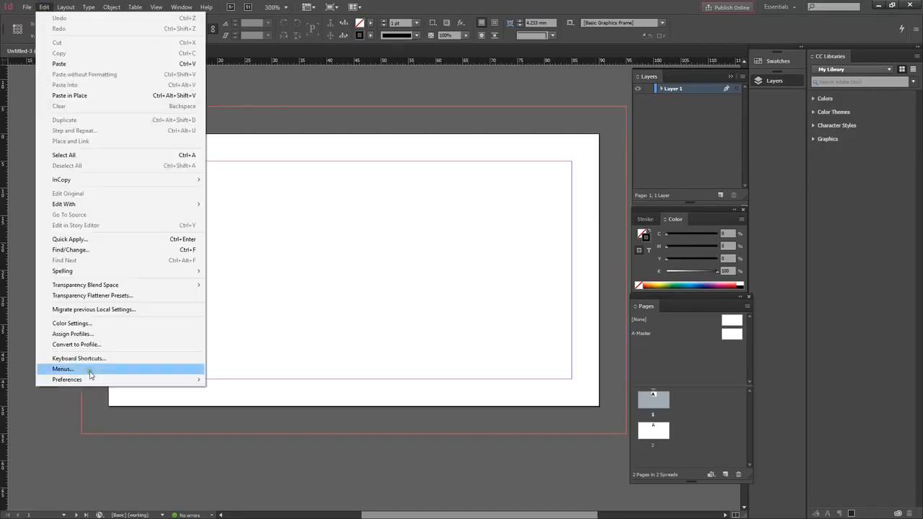
mouse_move(84, 382)
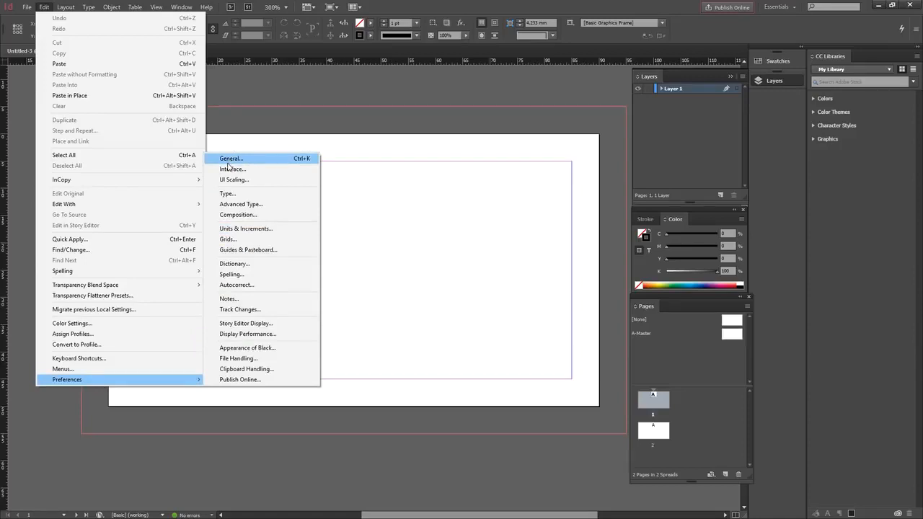
click(391, 7)
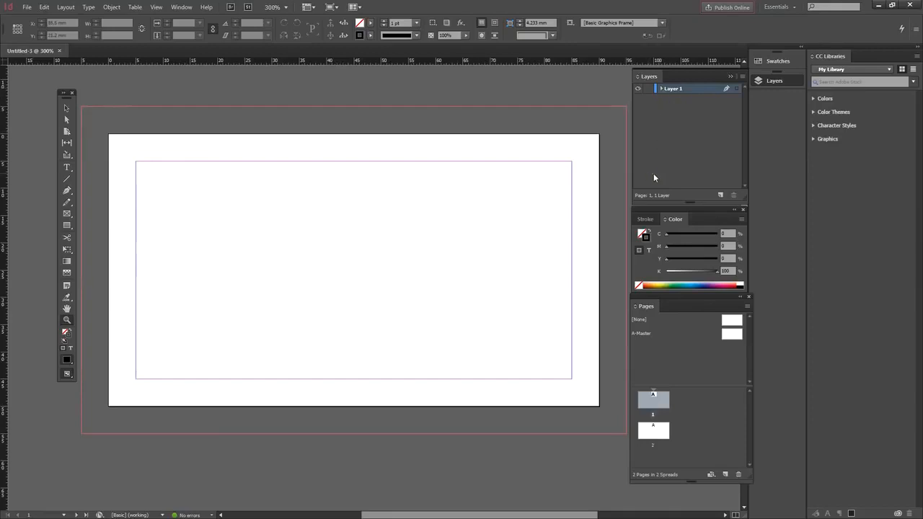
Step: Rename Layer 1 to BG and draw a 100 × 60 mm rectangle spanning the full bleed
double_click(676, 88)
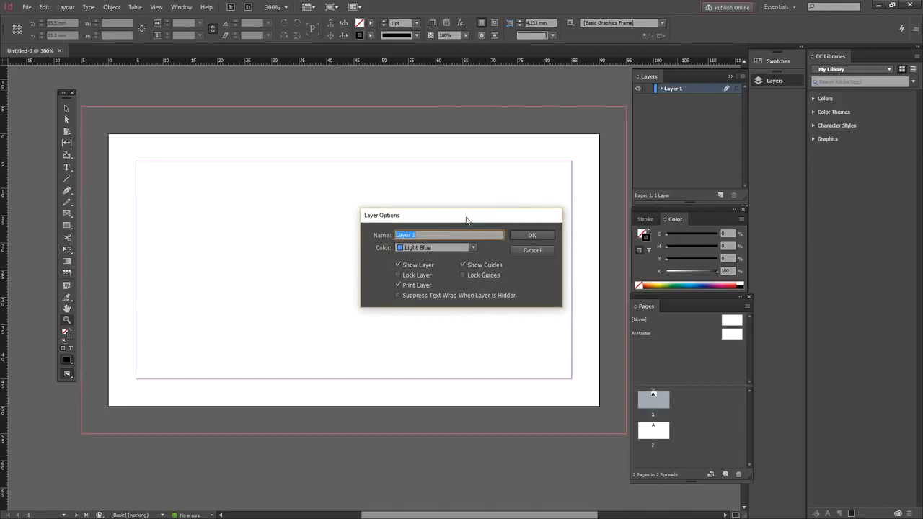
text(BG)
click(526, 234)
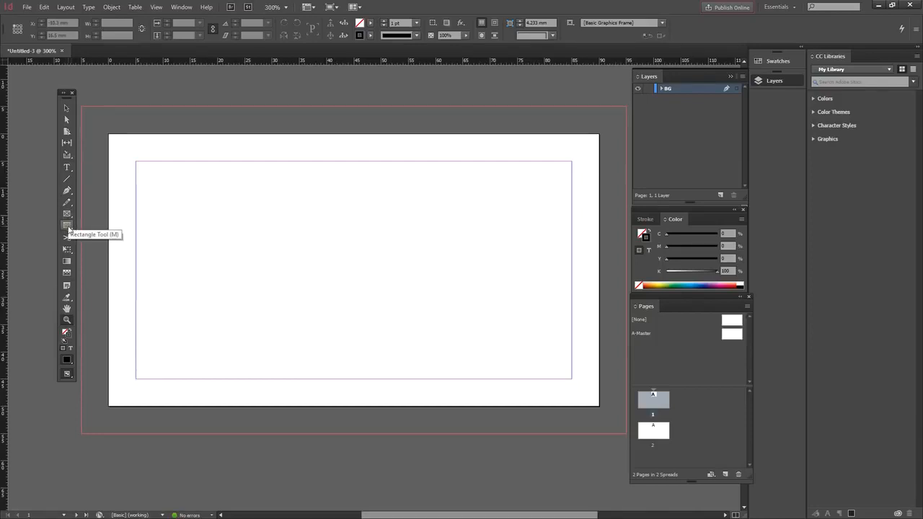
click(67, 226)
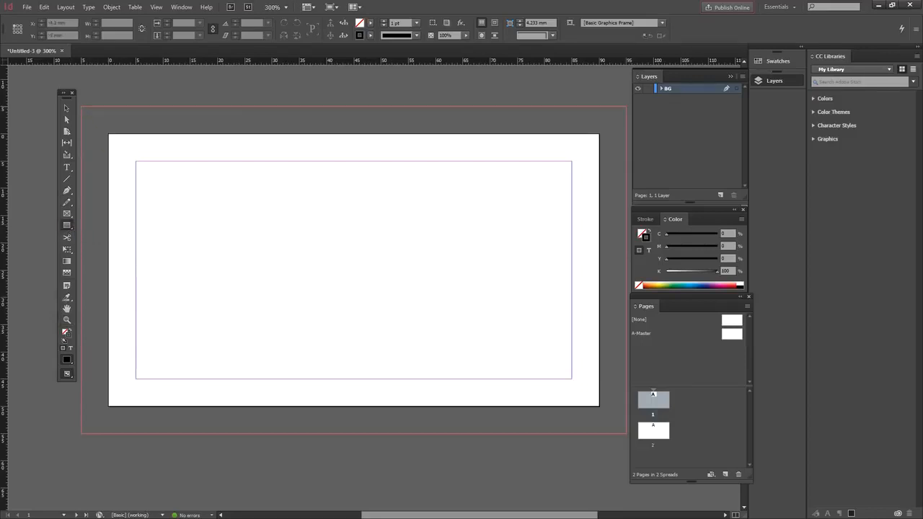
drag(82, 106, 626, 433)
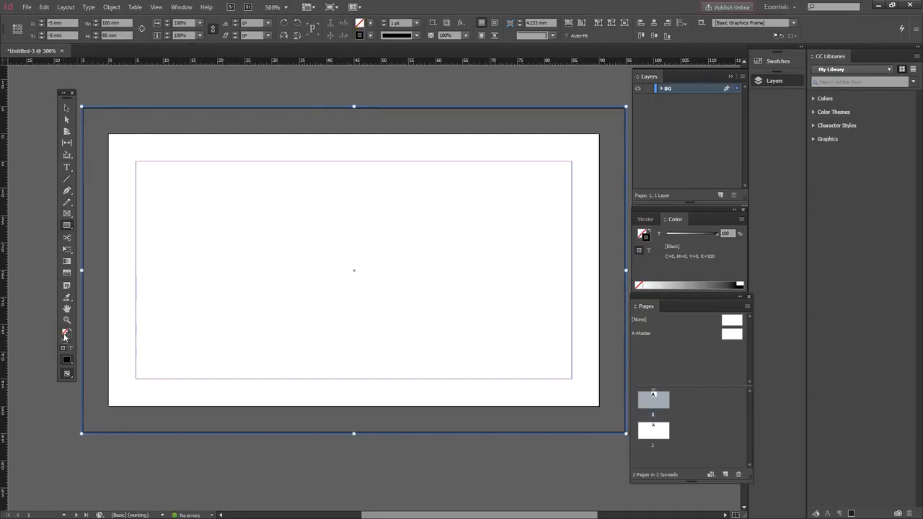
Step: Set the frame's fill to red and its stroke to None from the control bar swatches
click(370, 26)
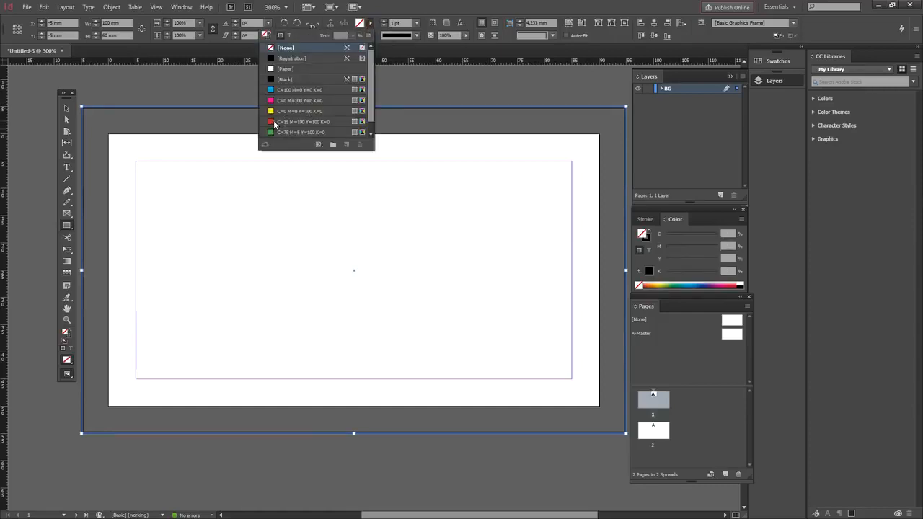
click(275, 122)
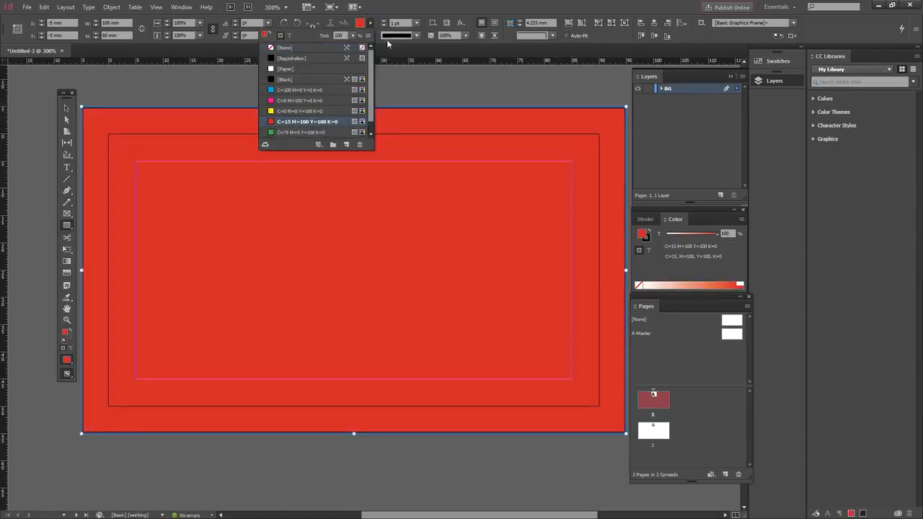
click(386, 42)
click(371, 35)
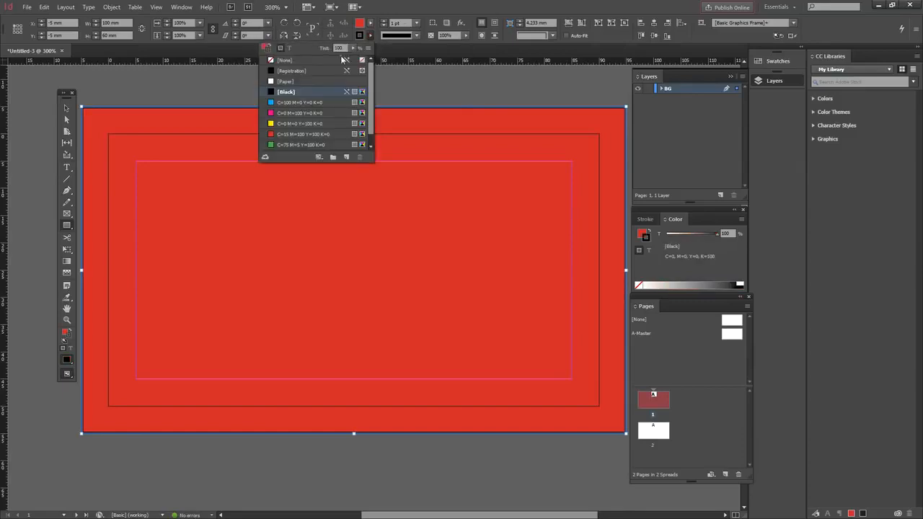
click(276, 61)
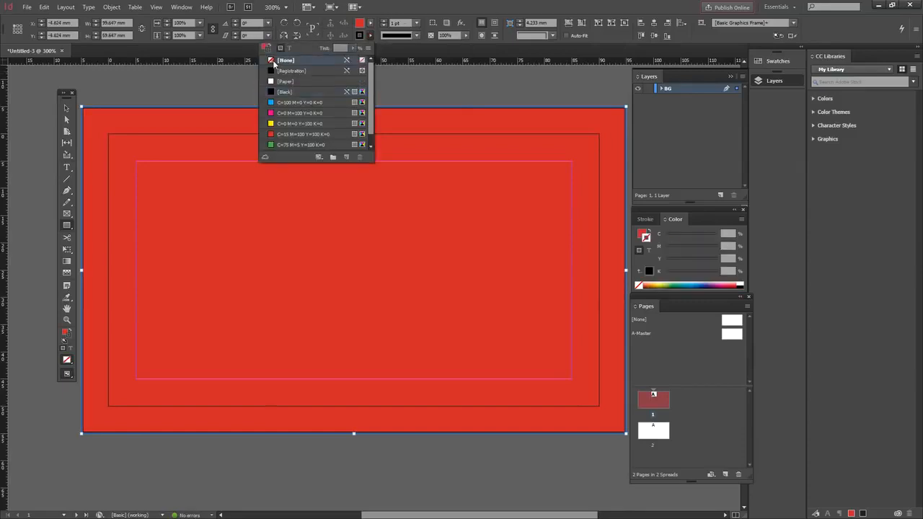
click(464, 4)
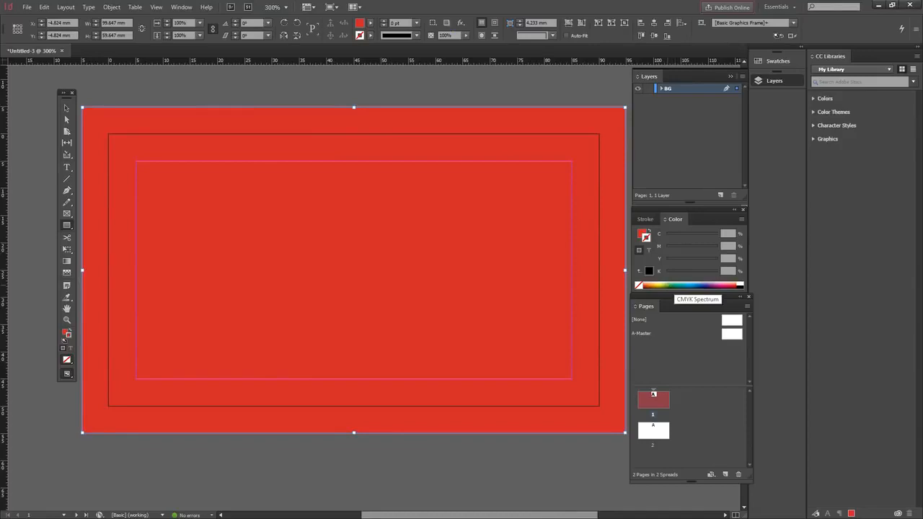
Step: Pick a yellow-green from the Color panel spectrum, swap fill and stroke, and tint the stroke 64%
click(667, 285)
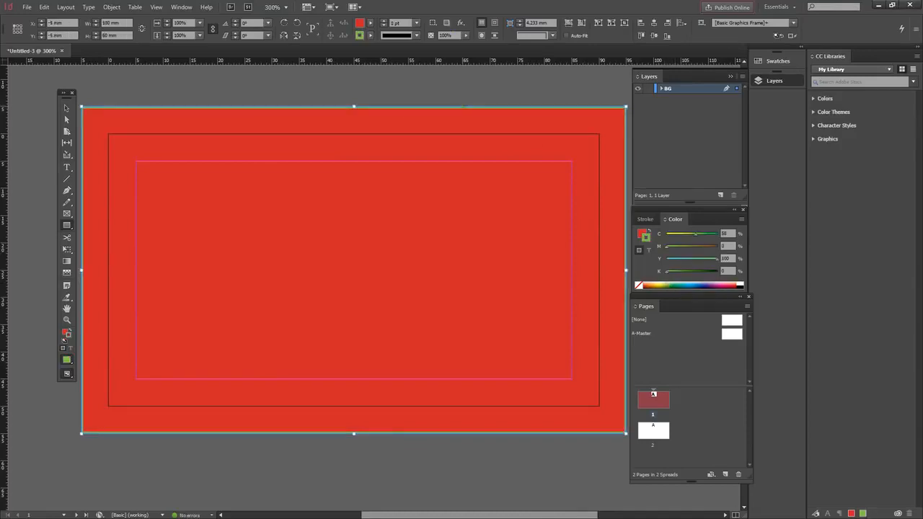
click(369, 34)
click(299, 60)
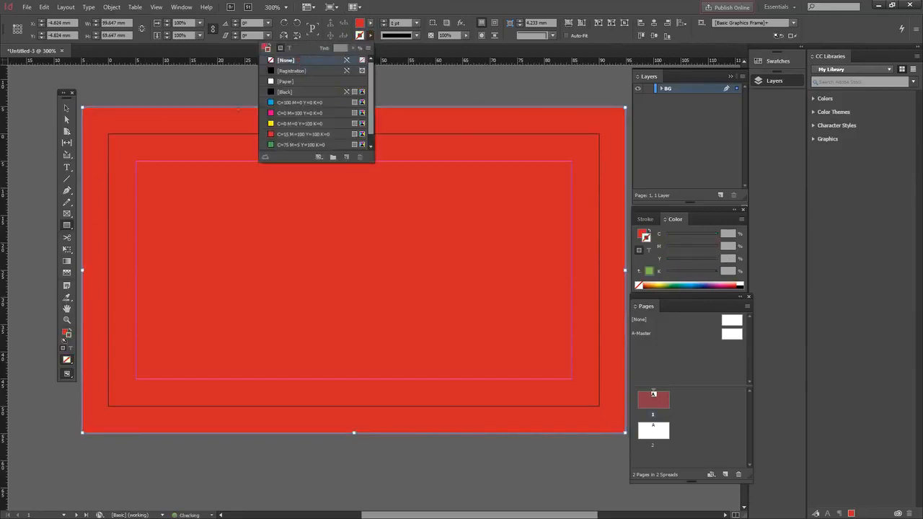
click(67, 108)
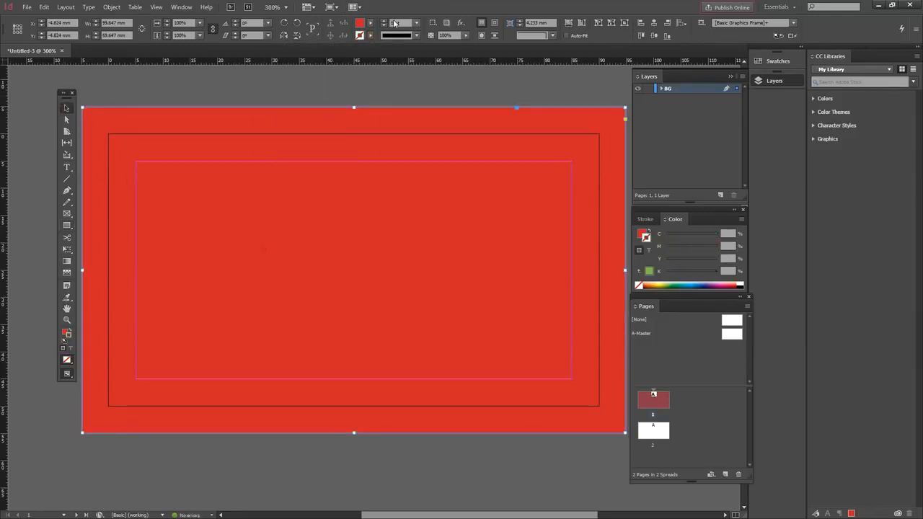
click(664, 285)
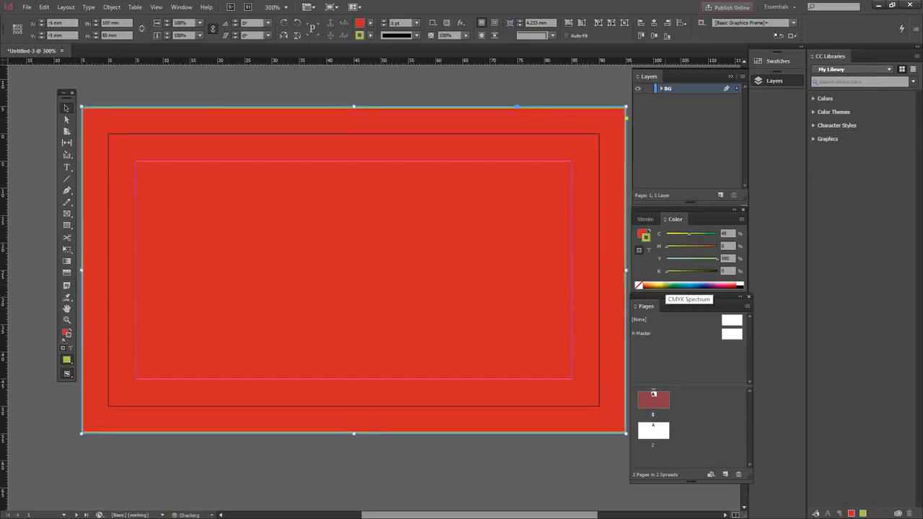
click(70, 331)
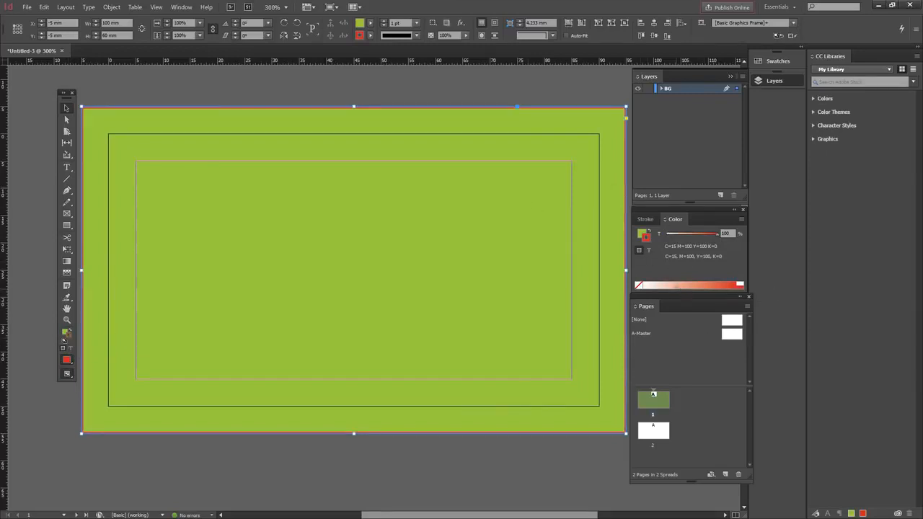
click(706, 286)
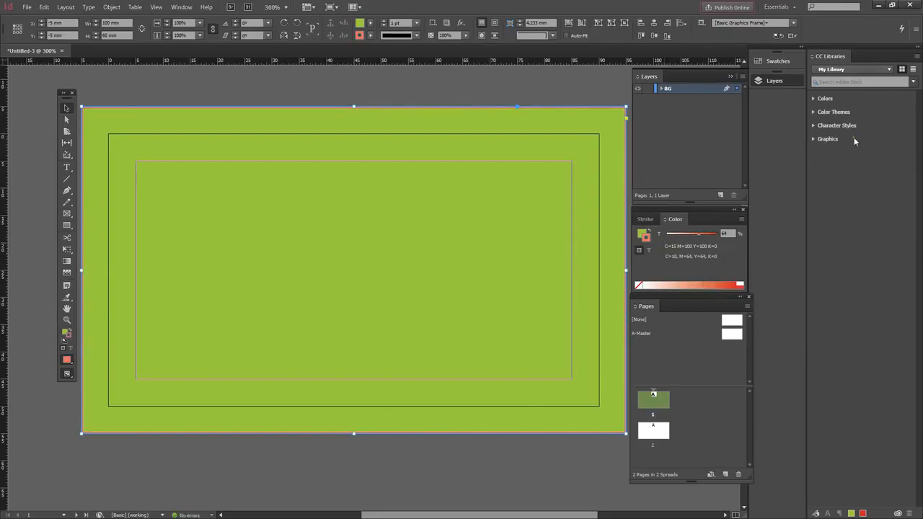
Step: Apply the Business Card library colour, reset to default fill/stroke, then swap it into the stroke
click(814, 98)
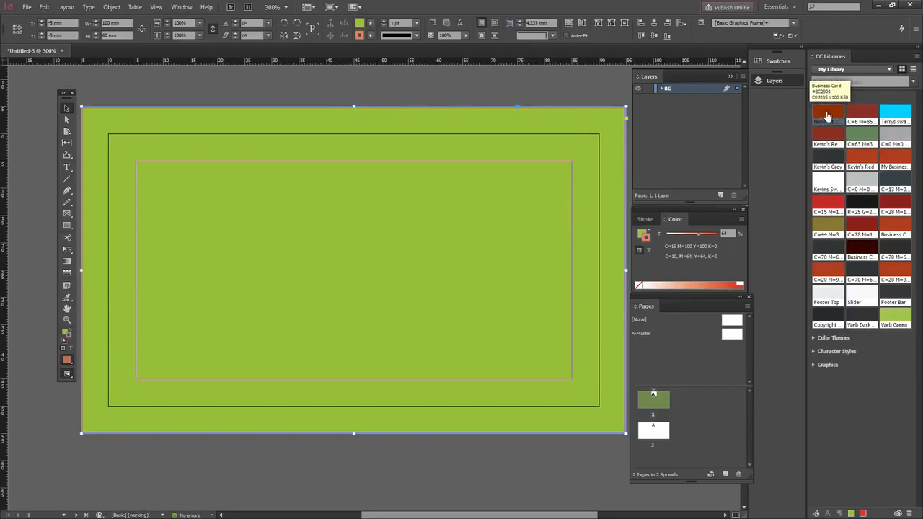
click(827, 115)
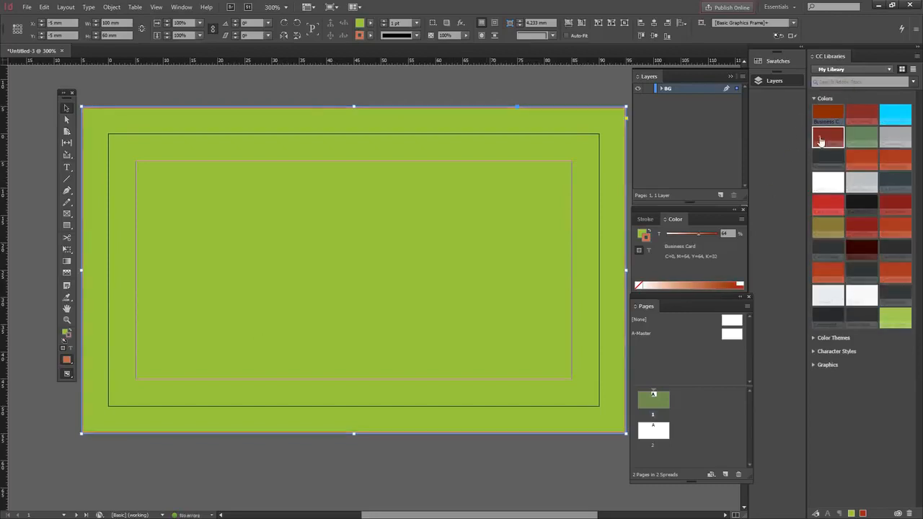
click(829, 135)
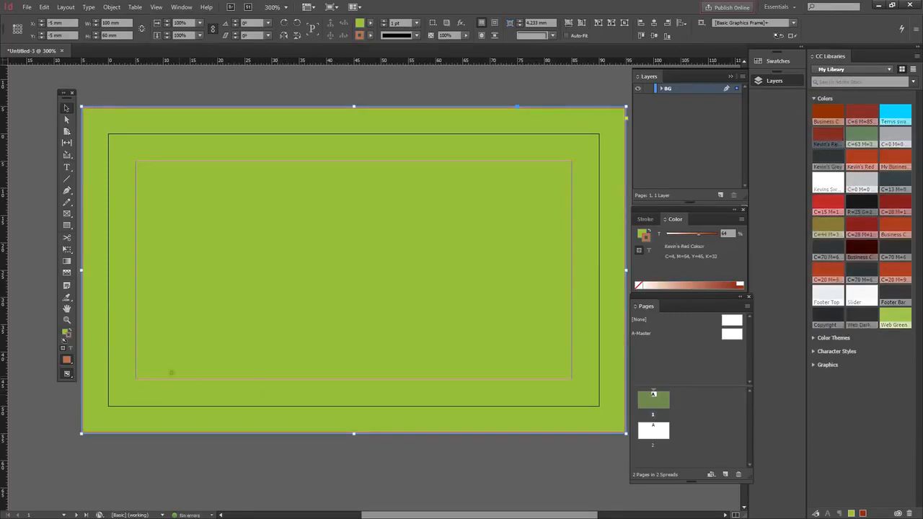
click(70, 329)
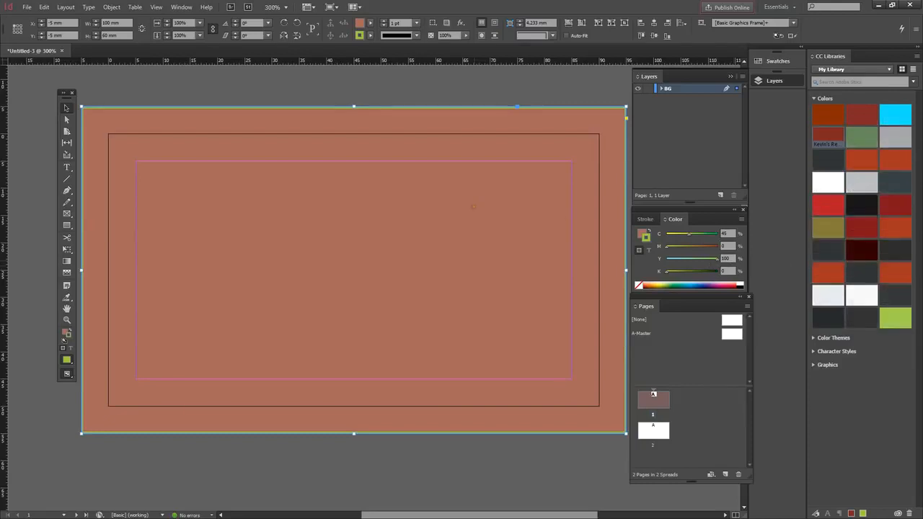
click(830, 117)
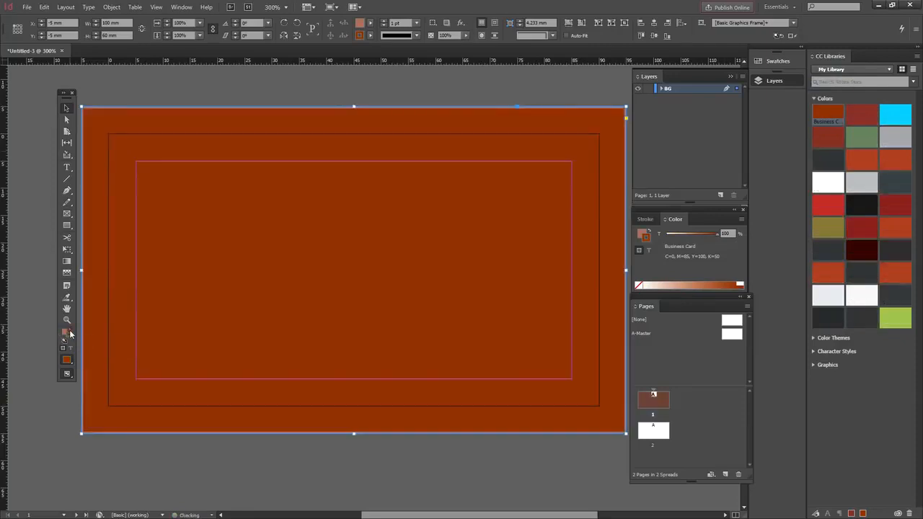
click(69, 332)
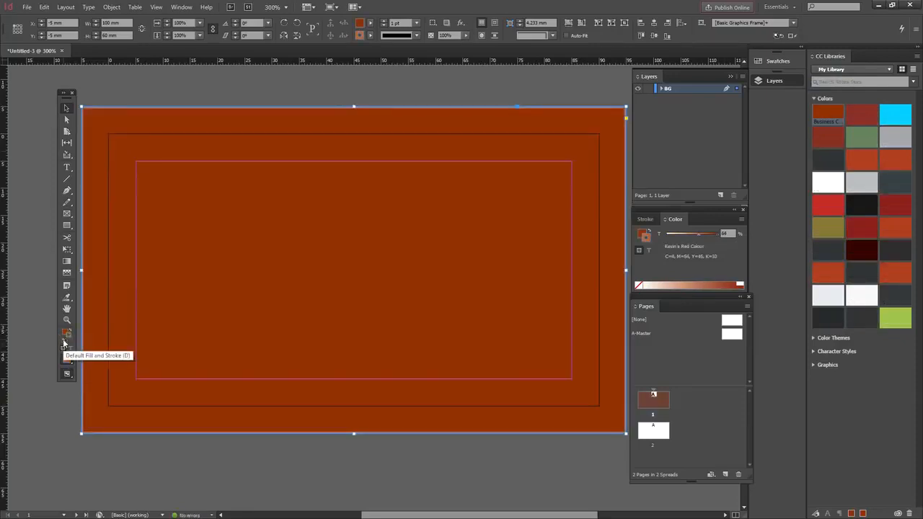
click(63, 339)
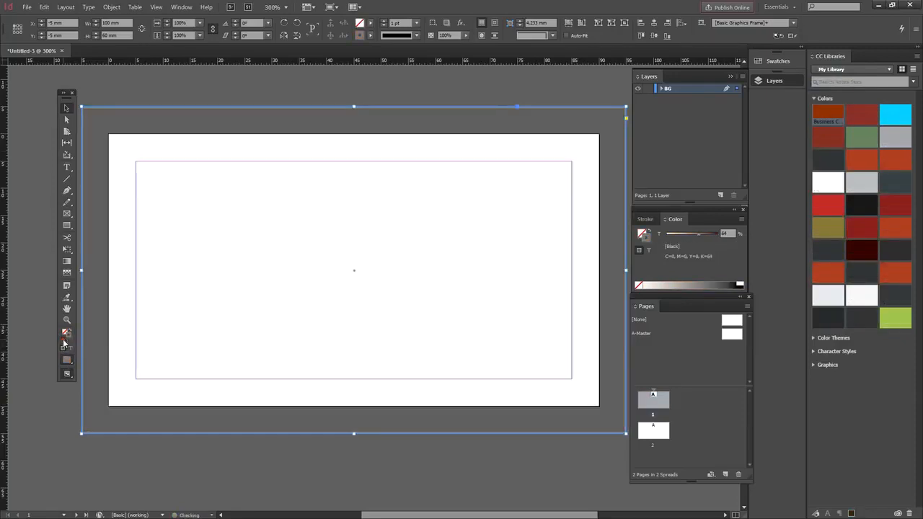
click(824, 113)
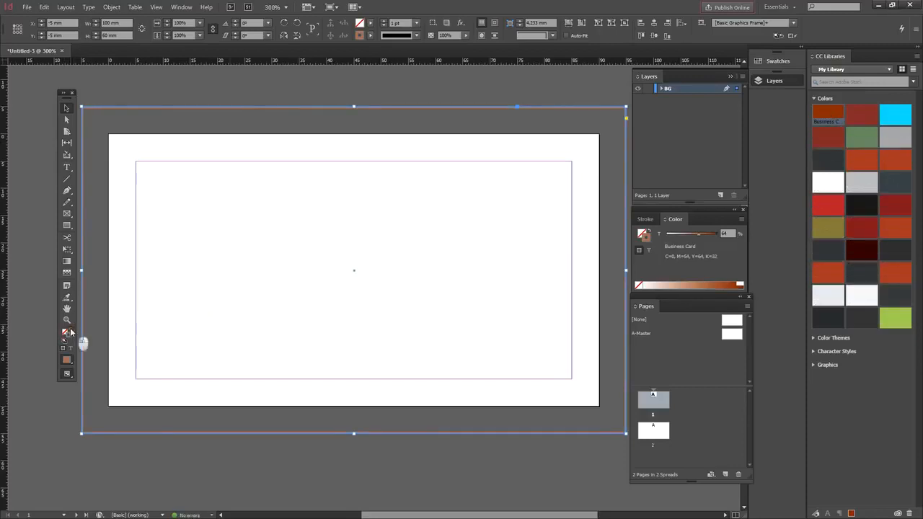
click(70, 332)
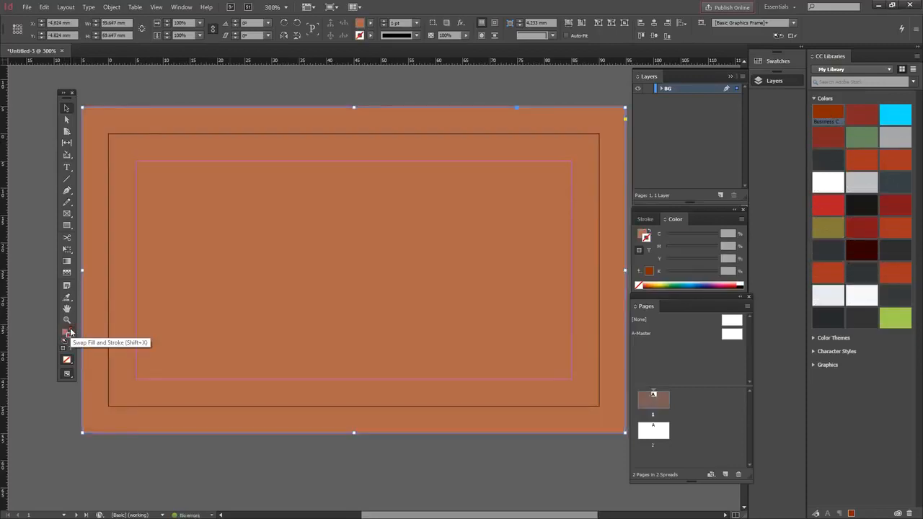
click(370, 23)
scroll(264, 135, up, 2)
click(281, 133)
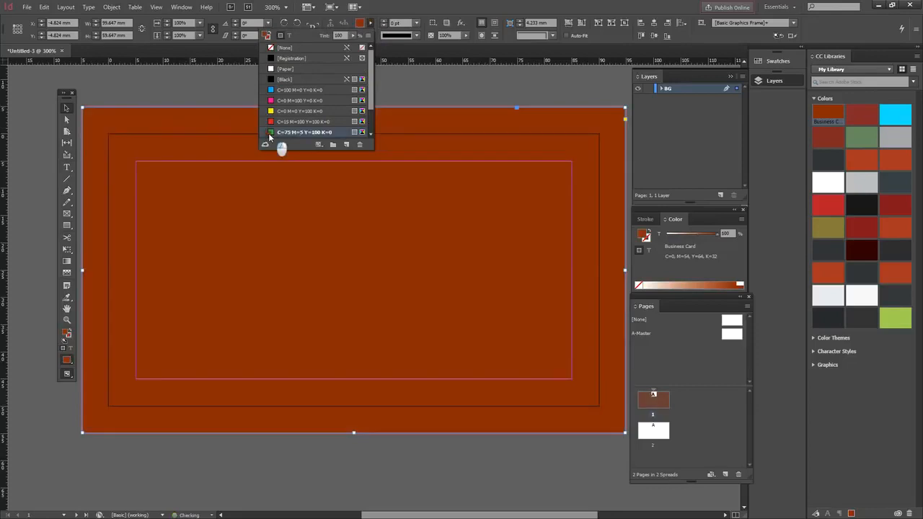
scroll(372, 116, down, 3)
click(274, 132)
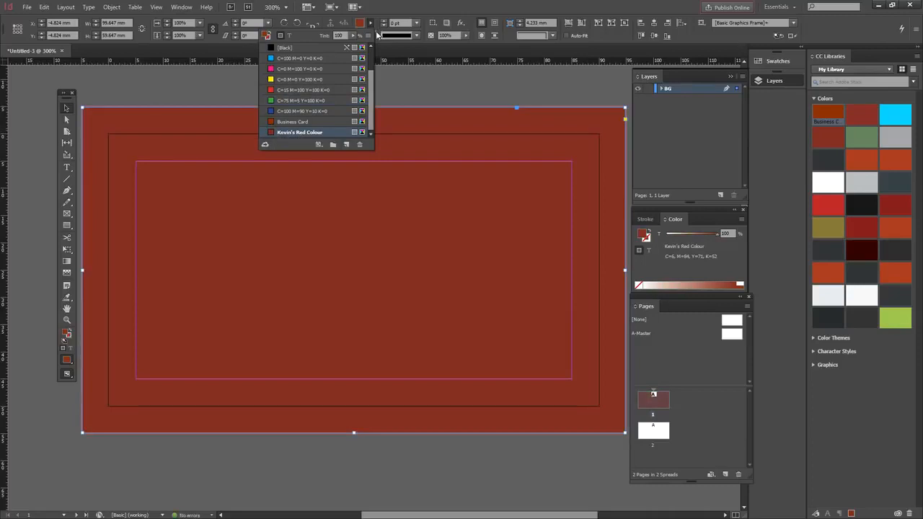
click(367, 36)
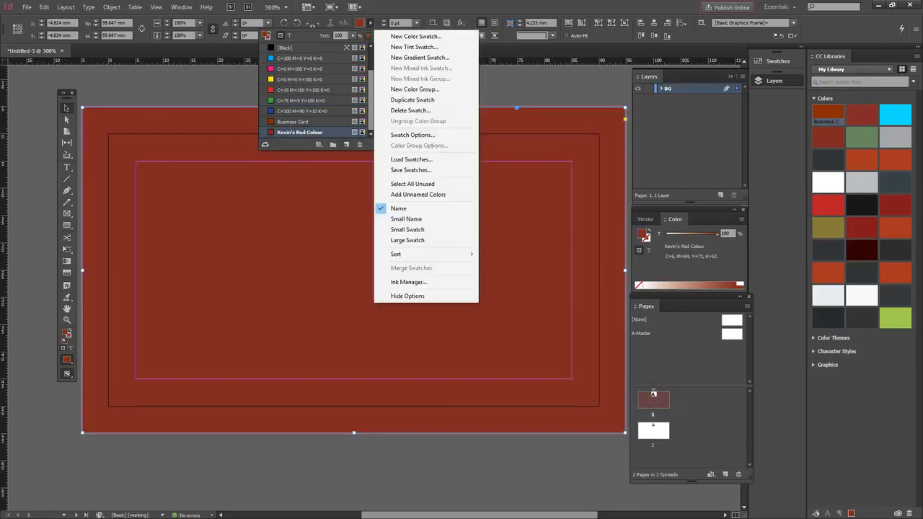
click(417, 37)
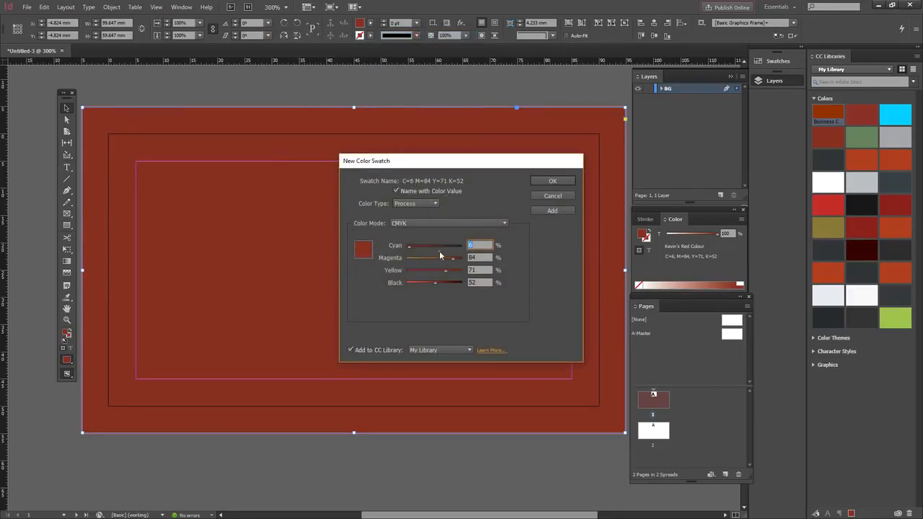
click(396, 191)
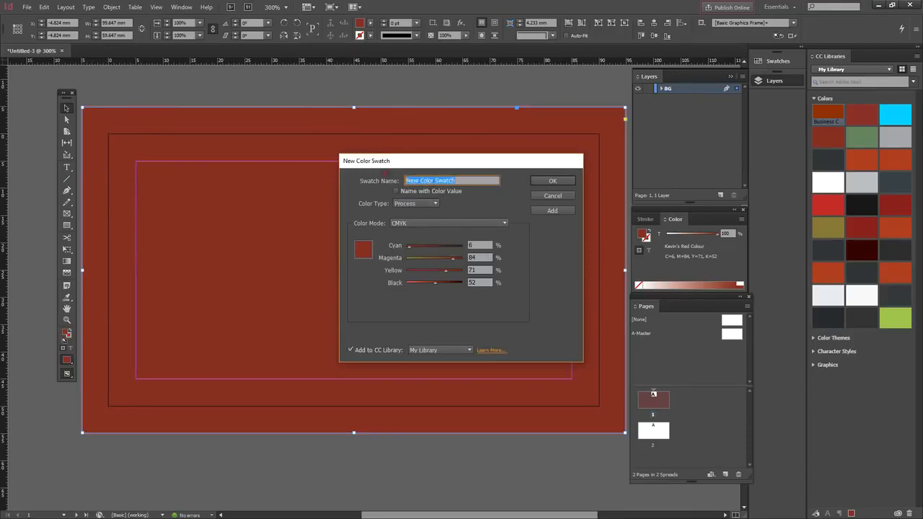
text(Business Crad)
key(BackSpace)
key(BackSpace)
key(BackSpace)
click(553, 181)
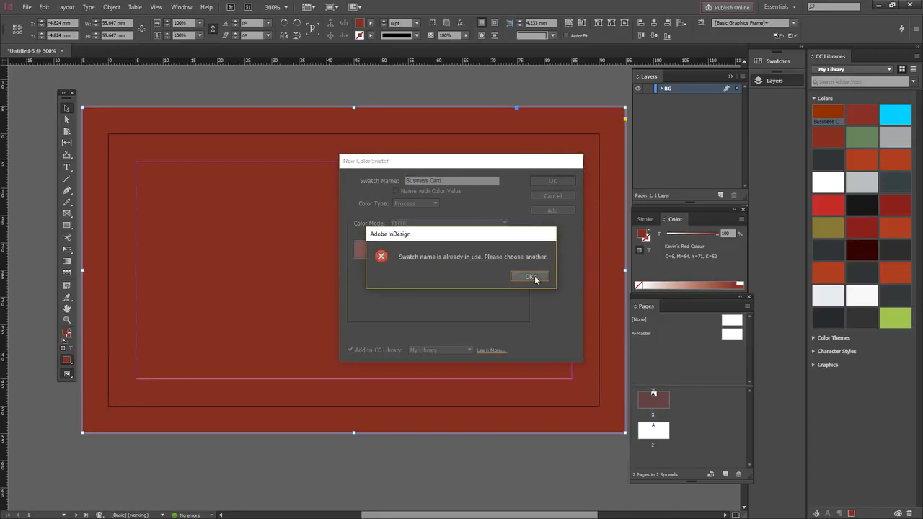
click(529, 277)
click(543, 196)
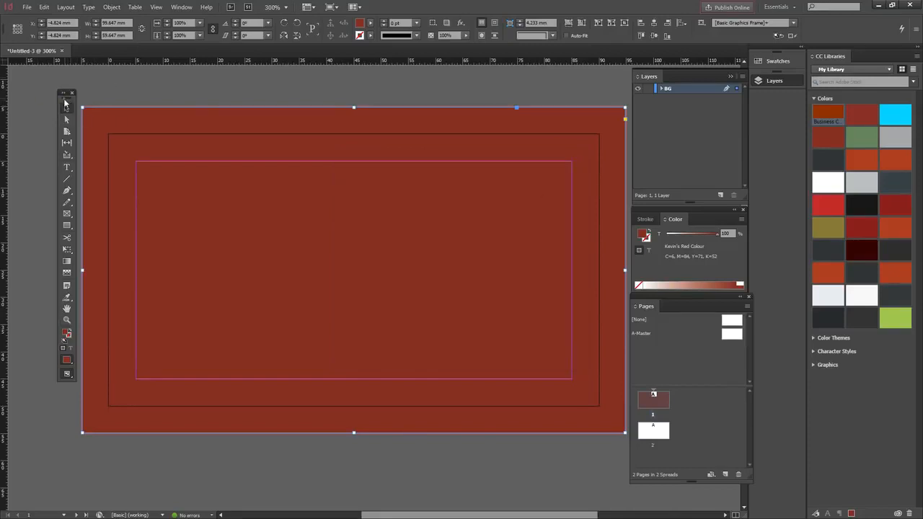
drag(65, 98, 54, 100)
Step: Deselect the background and drag a 41.6 × 24.9 mm rectangle frame in the card's upper centre
click(144, 88)
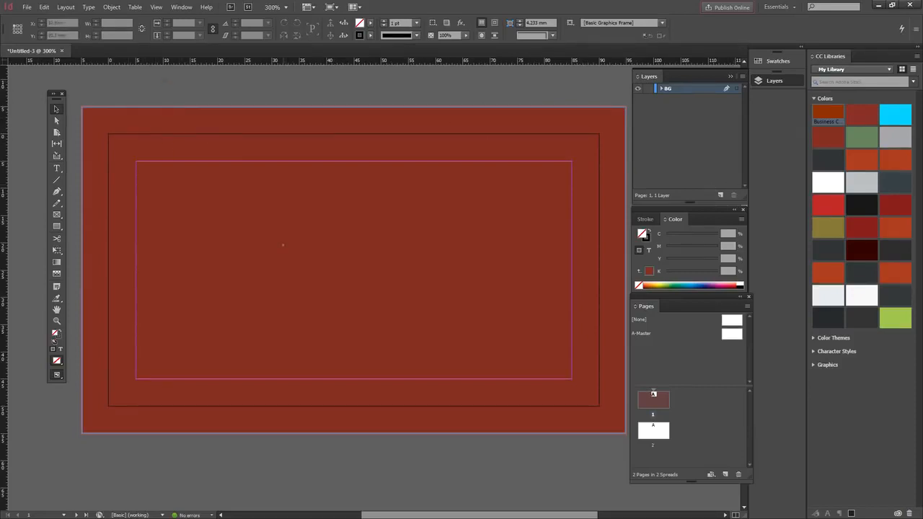
click(59, 216)
drag(206, 194, 432, 328)
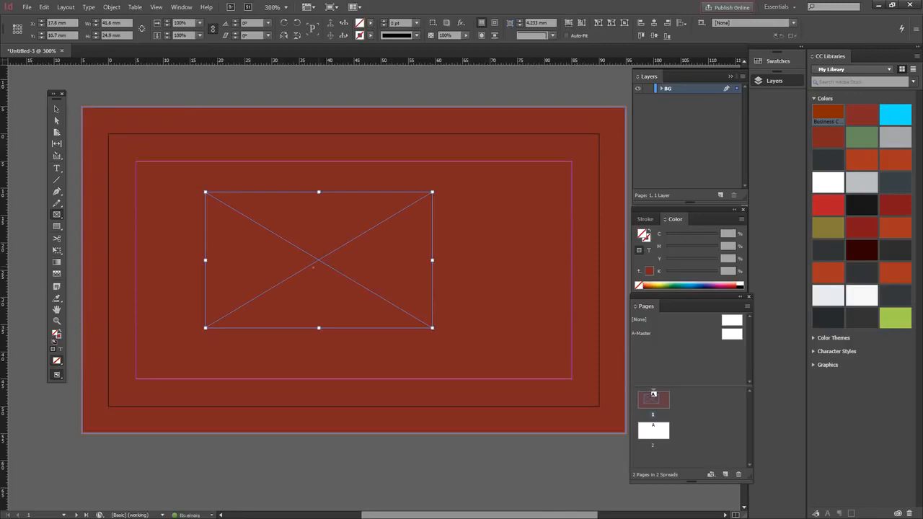
click(25, 7)
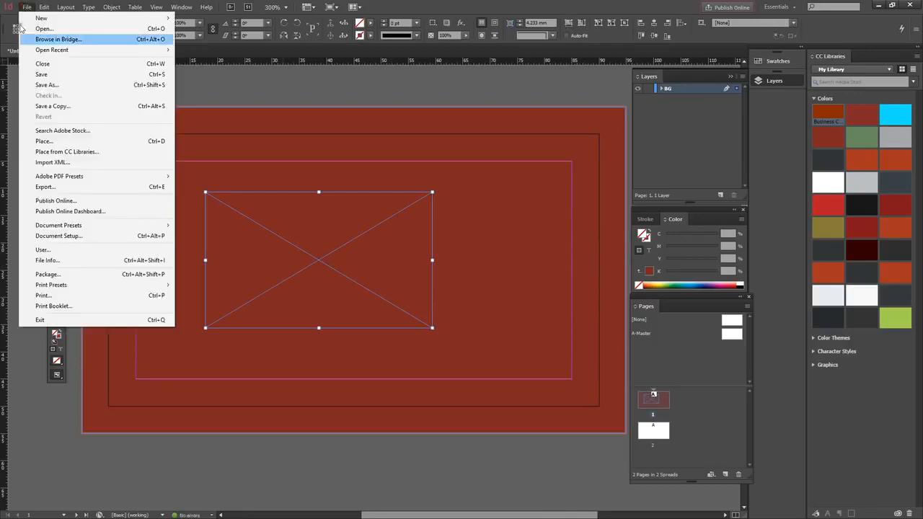
Step: Place the logo image from the Images folder into the 41.6 × 24.9 mm frame on the card front
click(45, 141)
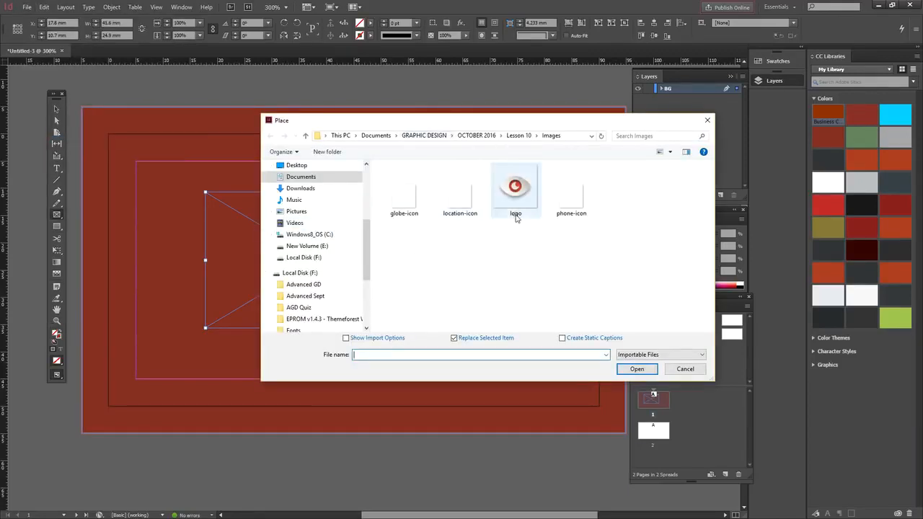
click(516, 189)
click(636, 370)
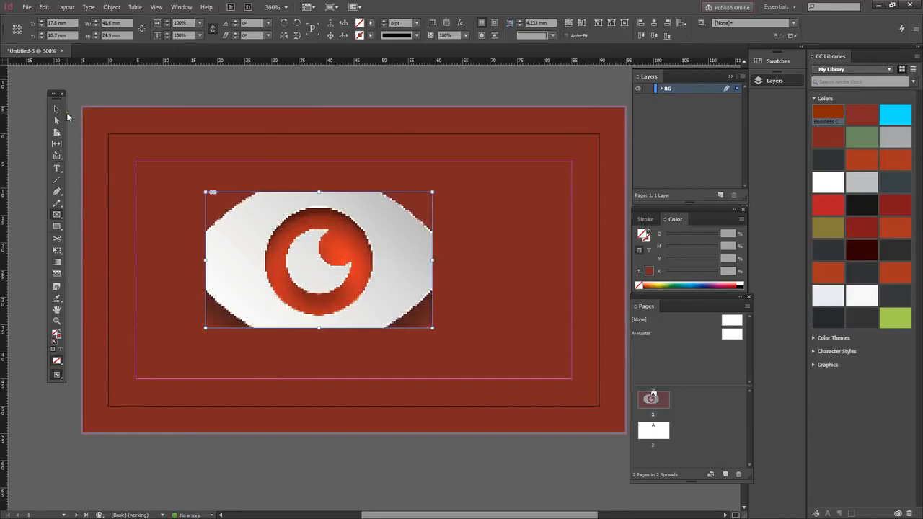
click(56, 109)
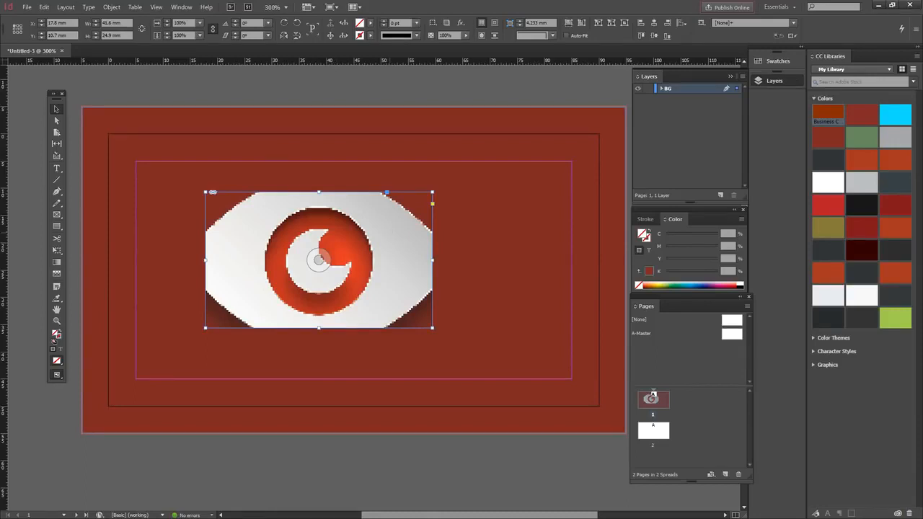
Step: Set the placed eye logo's display performance to High Quality Display
right_click(388, 235)
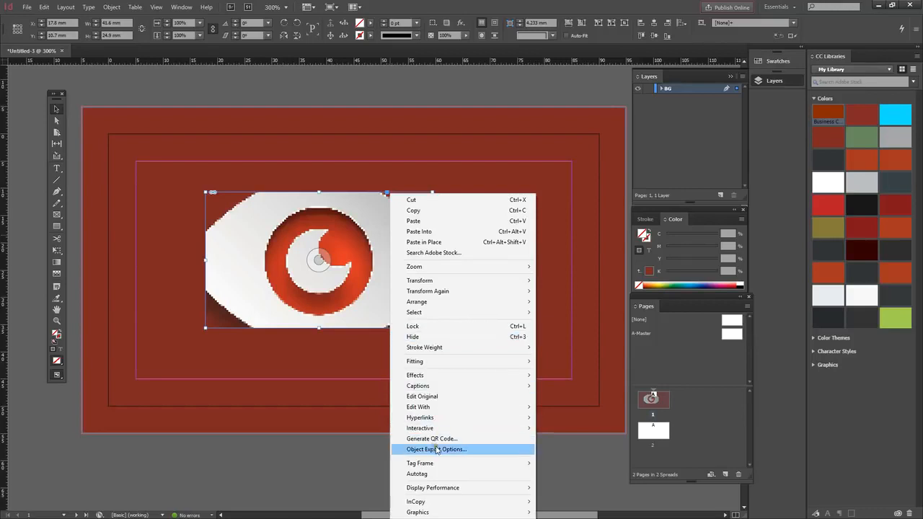
mouse_move(448, 488)
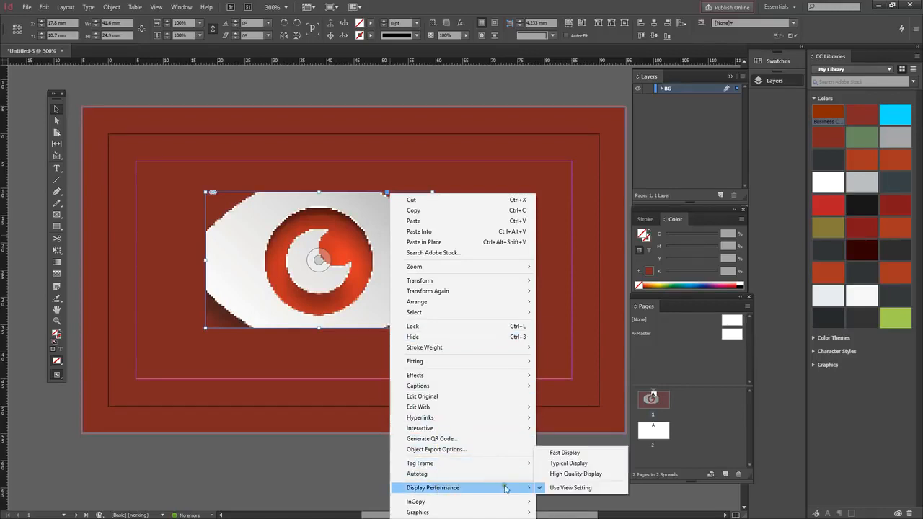
click(560, 476)
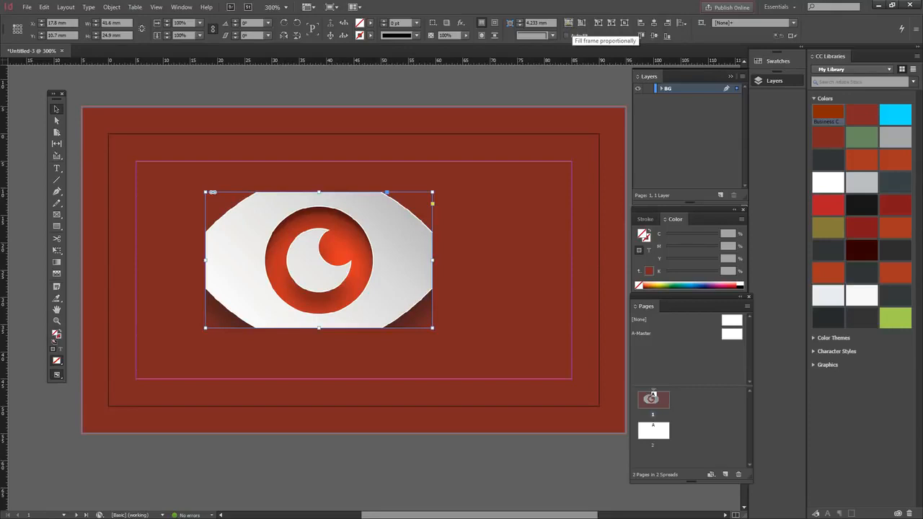
Step: Try the frame-fitting options, ending with the eye image scaled to fill its frame
click(569, 22)
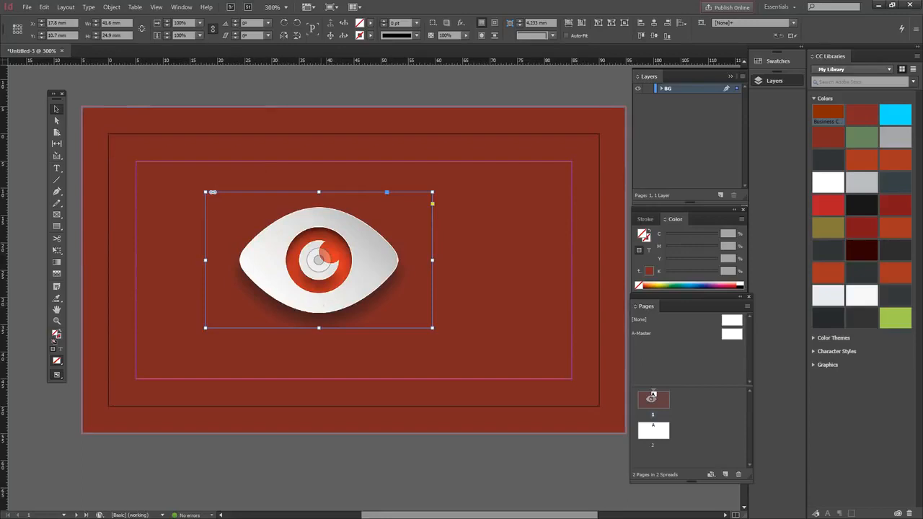
key(ctrl+z)
click(581, 22)
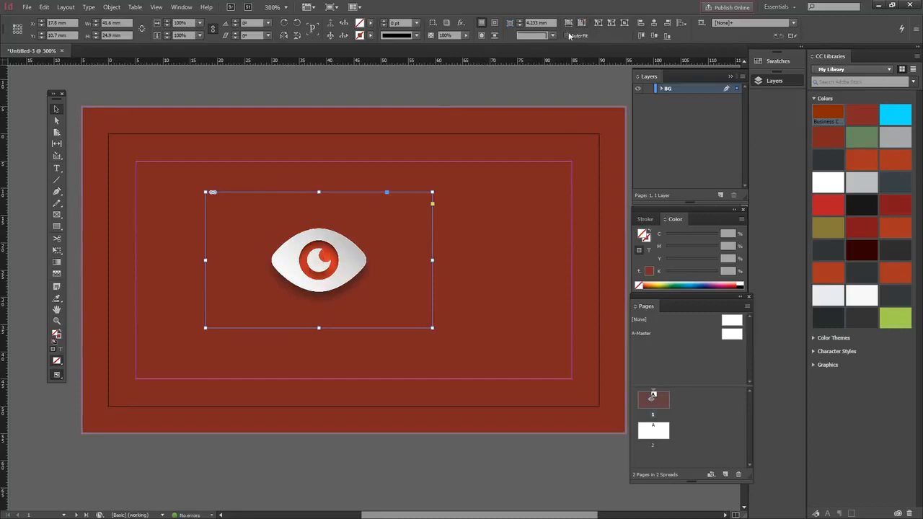
key(ctrl+z)
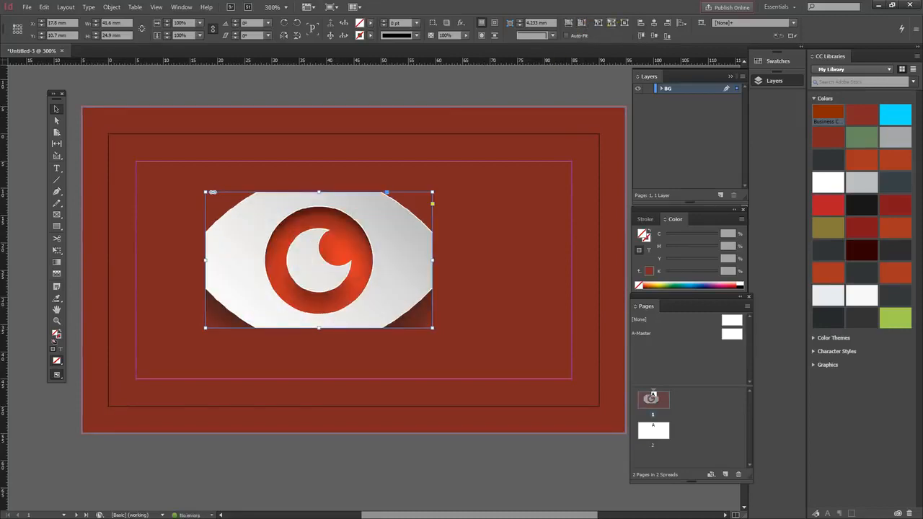
click(598, 22)
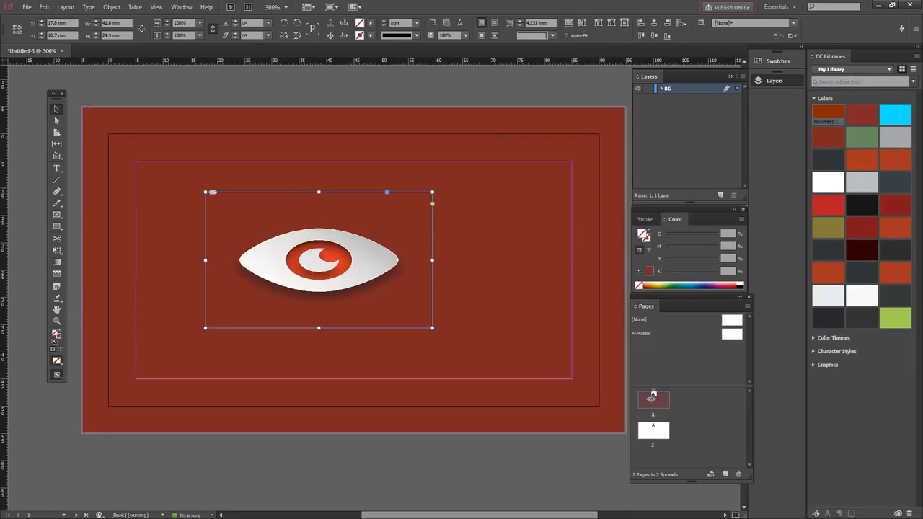
click(568, 22)
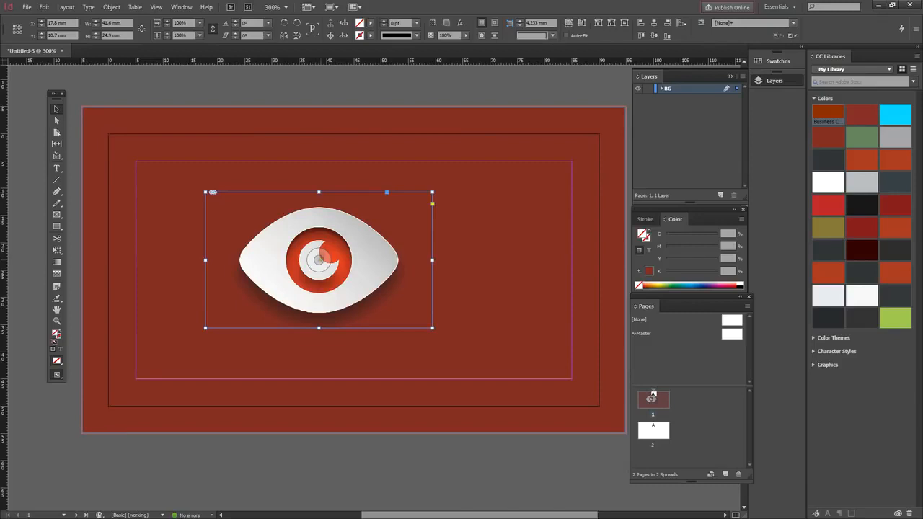
Step: Centre the eye image in its frame and shrink the frame to about 30.6 × 18.3 mm
drag(319, 259, 246, 261)
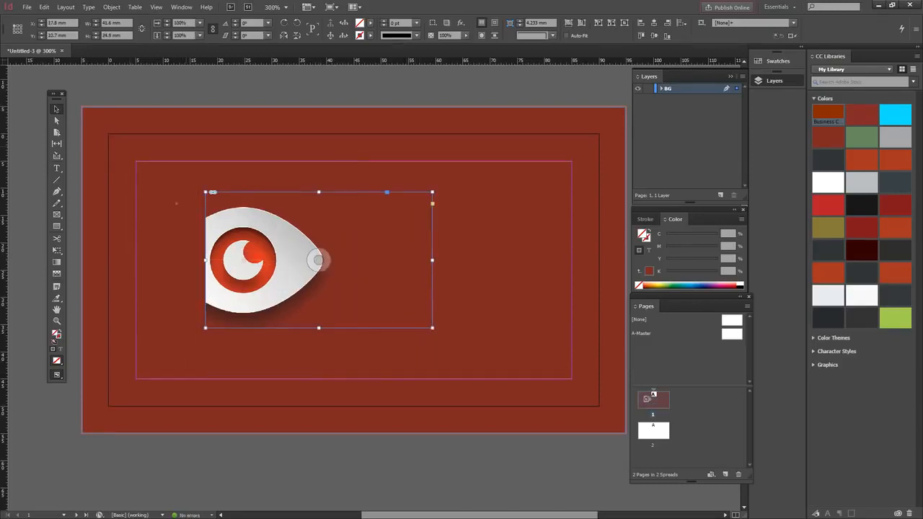
click(148, 75)
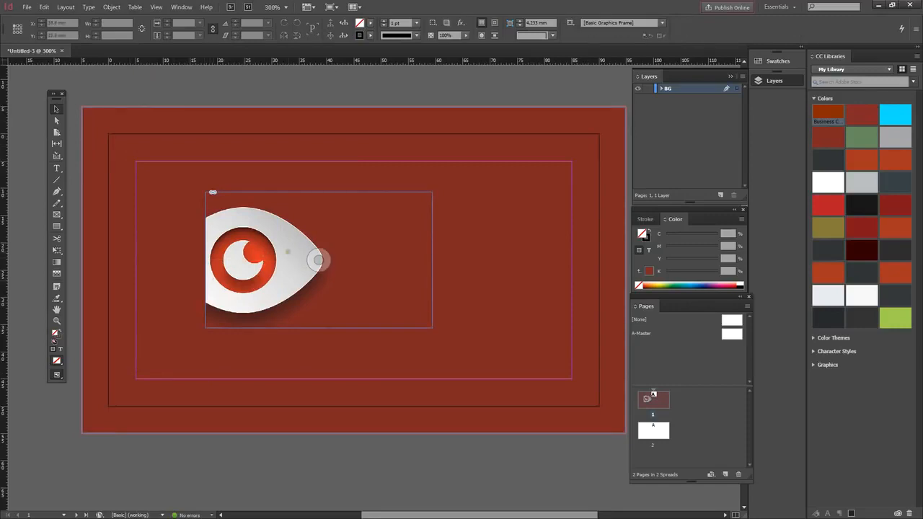
drag(318, 260, 501, 254)
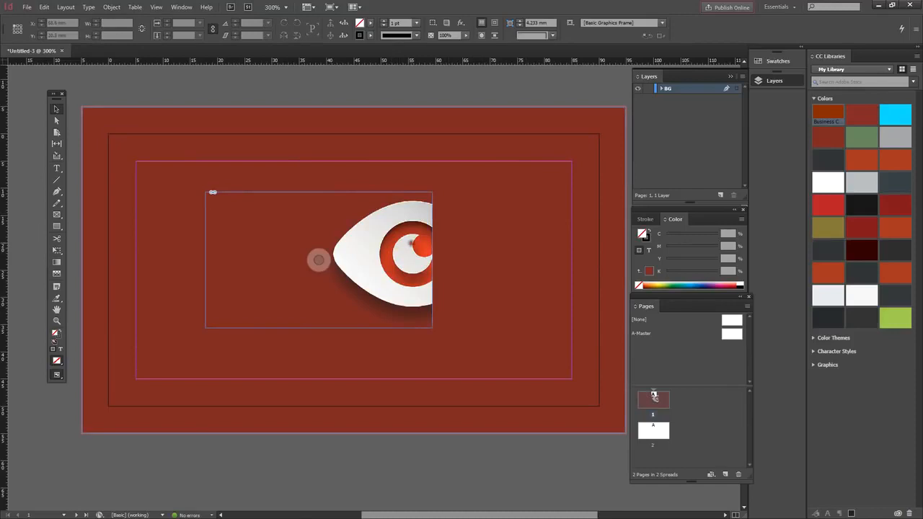
click(407, 243)
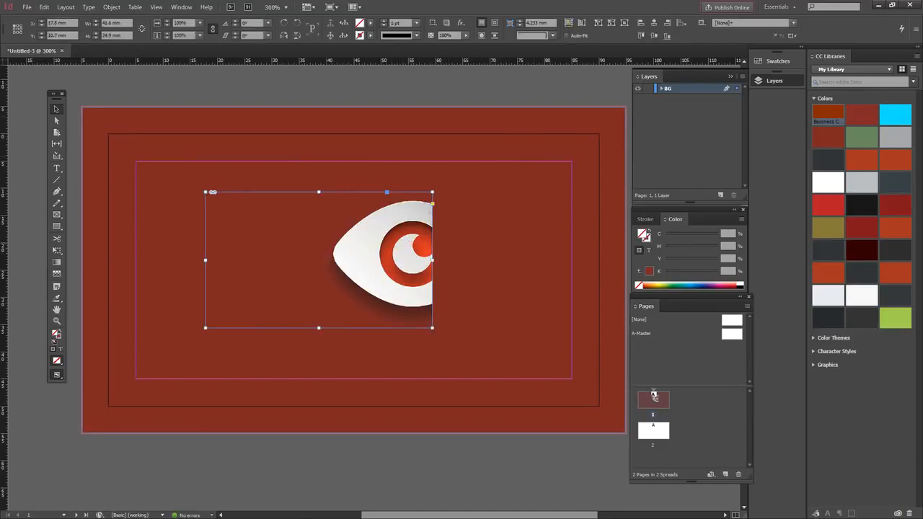
click(624, 22)
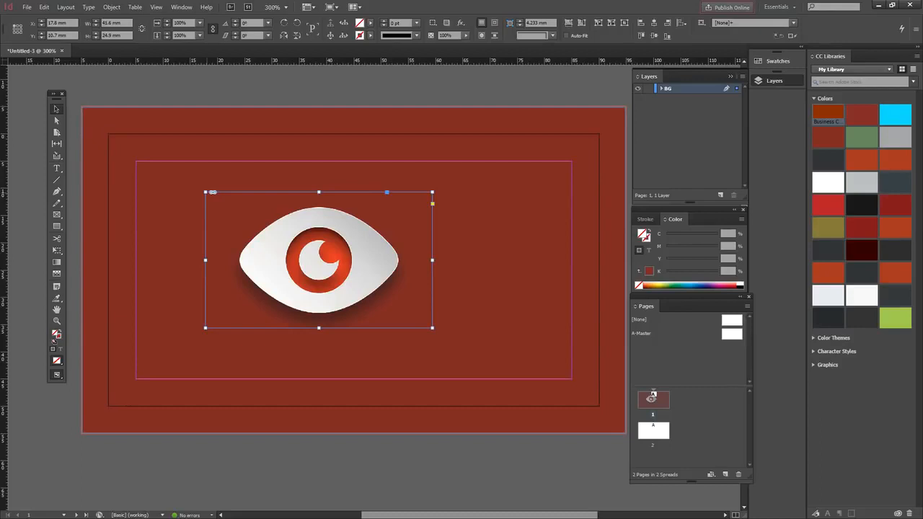
drag(206, 193, 266, 240)
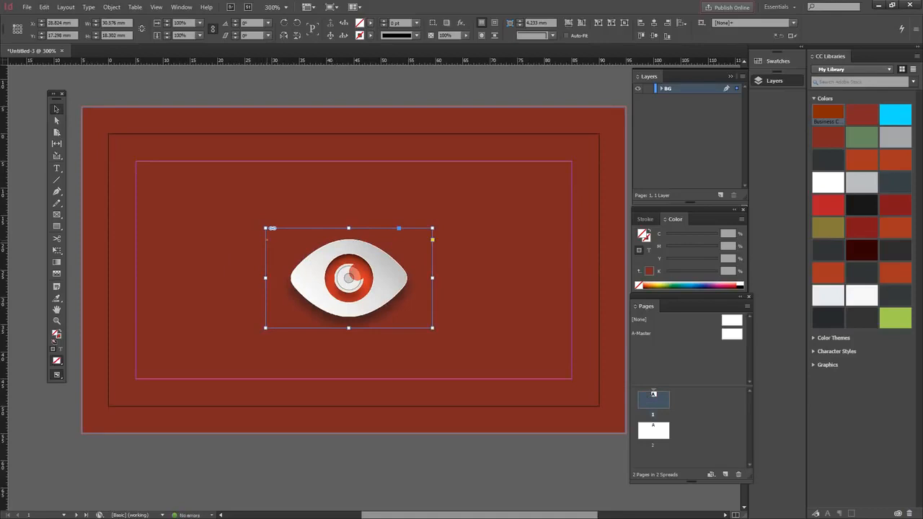
Step: Raise the logo, add a vertical guide at 45 mm, and centre the logo on that guide
drag(366, 258, 384, 227)
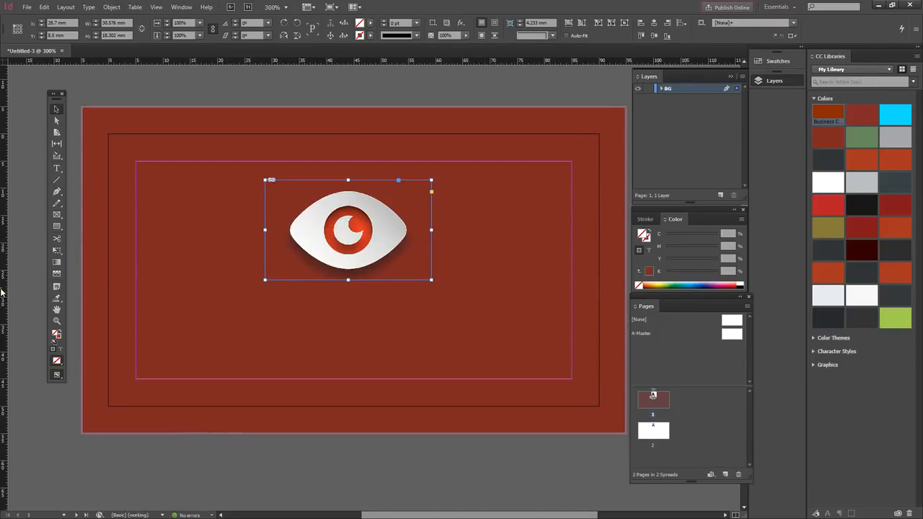
drag(3, 290, 353, 310)
drag(354, 311, 353, 311)
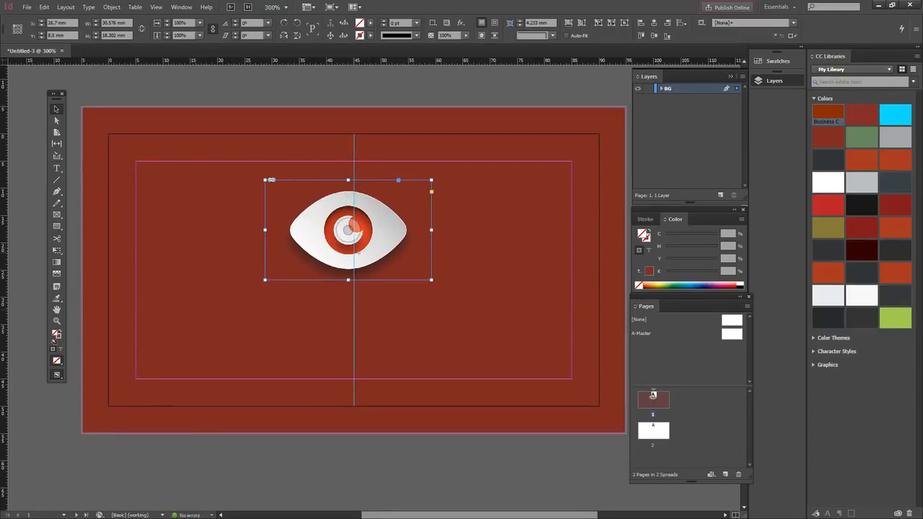
drag(370, 251, 375, 268)
click(245, 83)
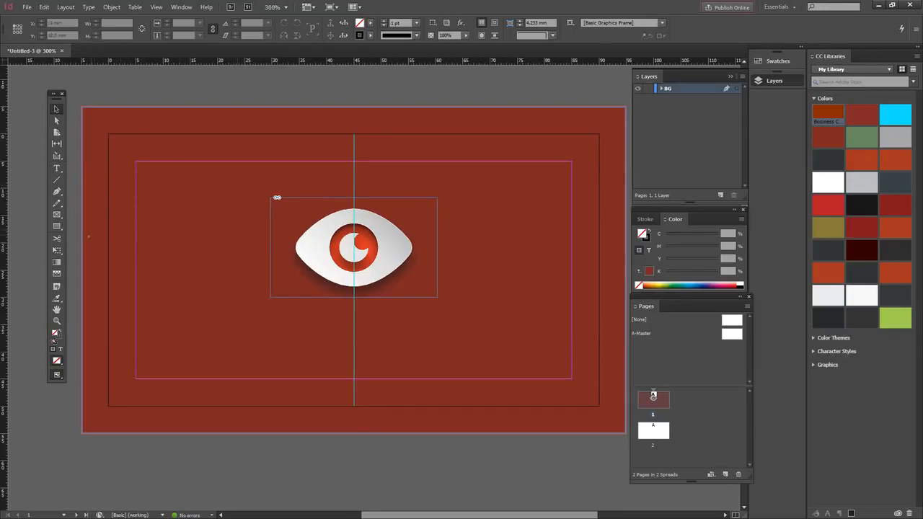
click(57, 169)
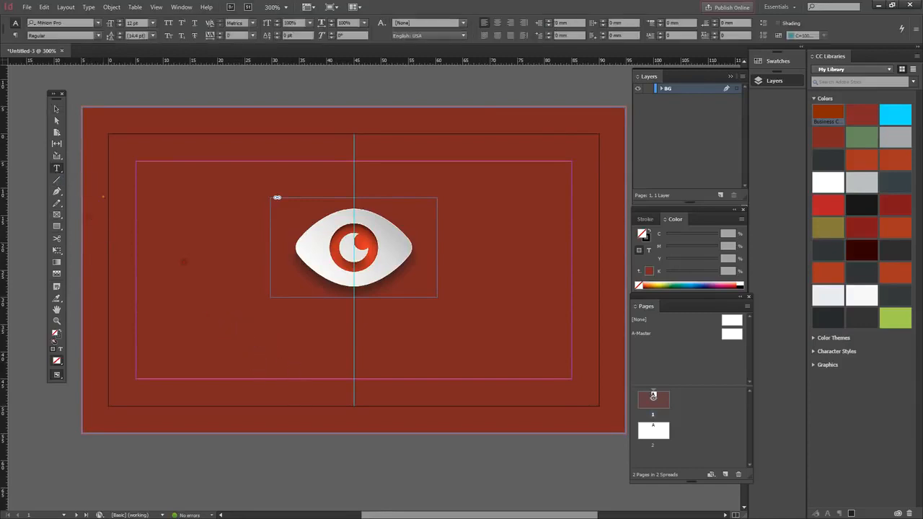
Step: Draw a text frame below the logo reading 'Design' and 'Shaw Academy' on two lines
drag(191, 297, 454, 379)
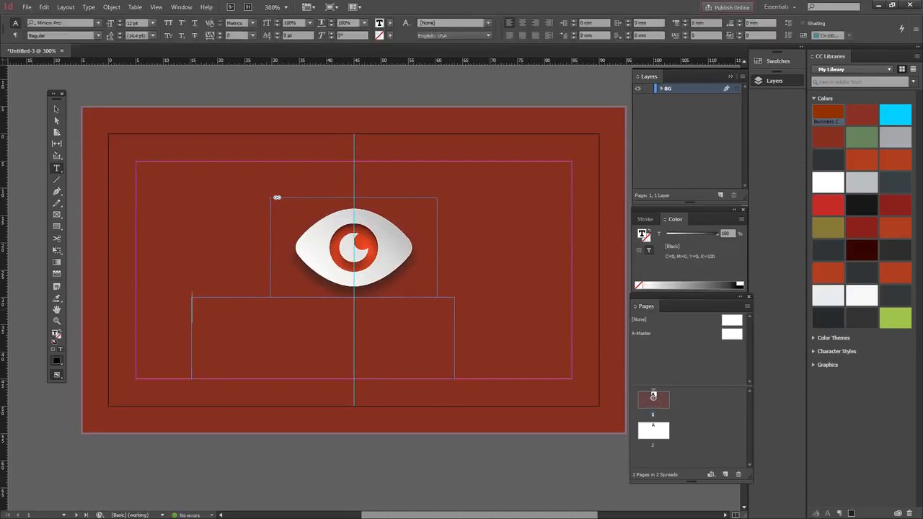
text(Design)
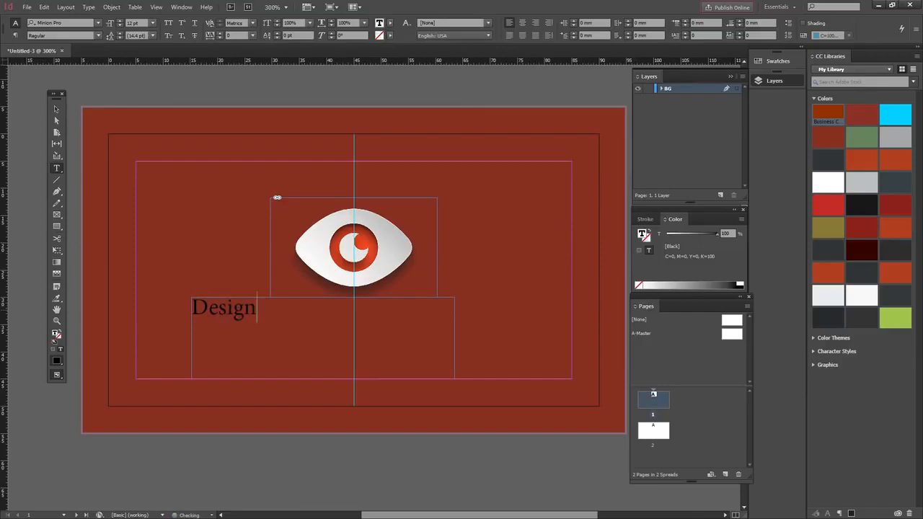
key(Return)
text(Shaw Academy)
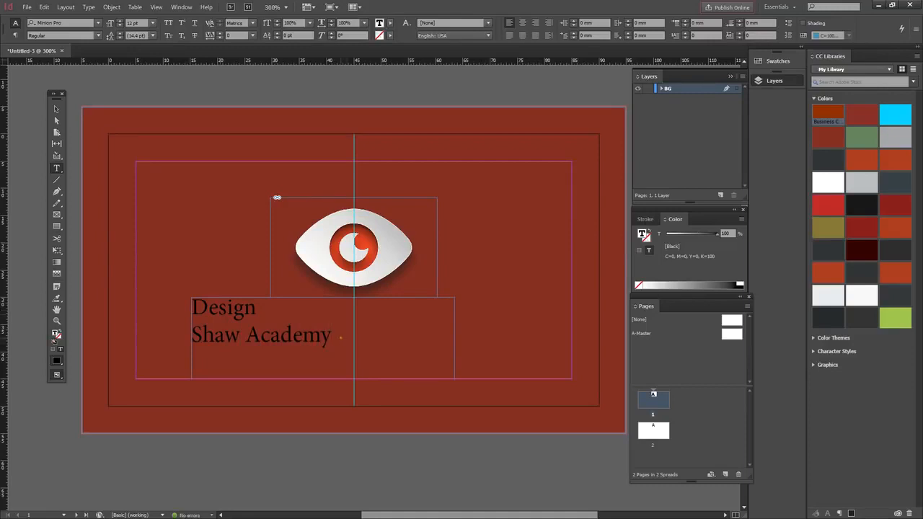
Step: Select both text lines and search the font family list for 'ubuntu'
drag(331, 334, 174, 308)
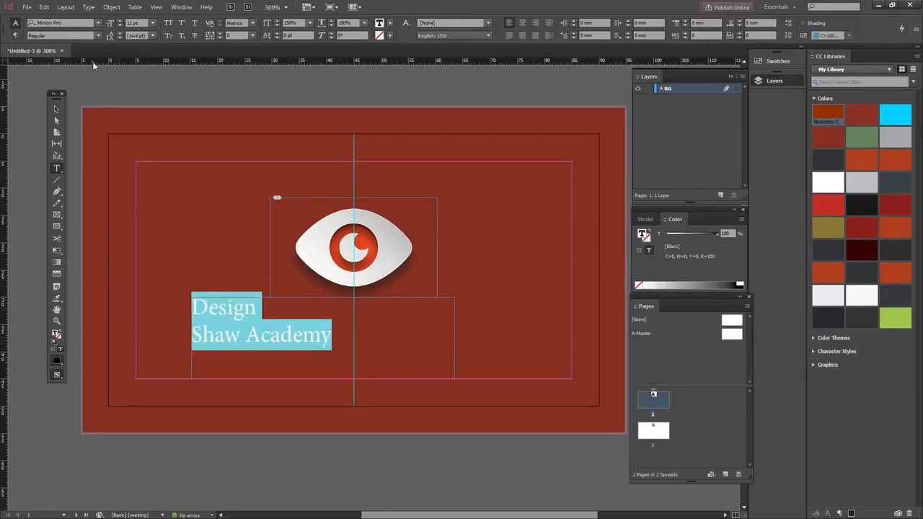
click(72, 23)
text(ubuntu)
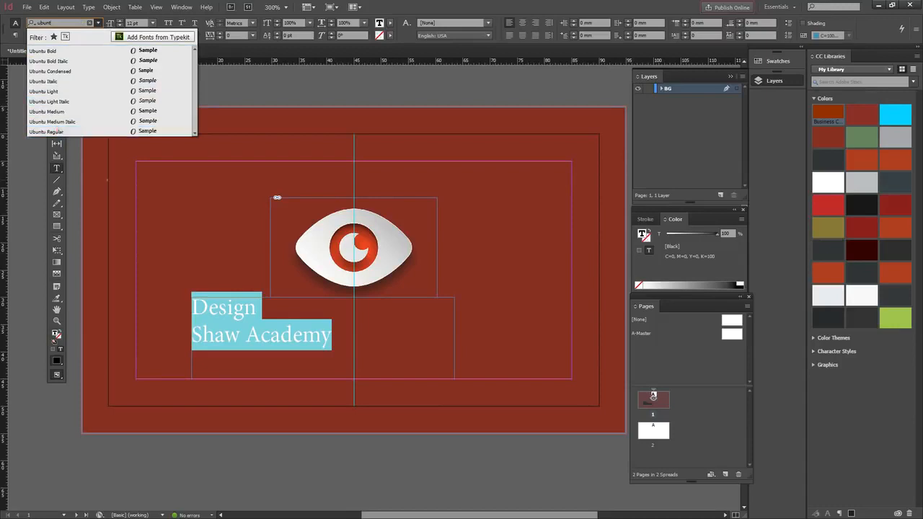
Step: Apply Ubuntu Regular to both lines, then make 'Design' Bold and 'Shaw Academy' Light
click(49, 132)
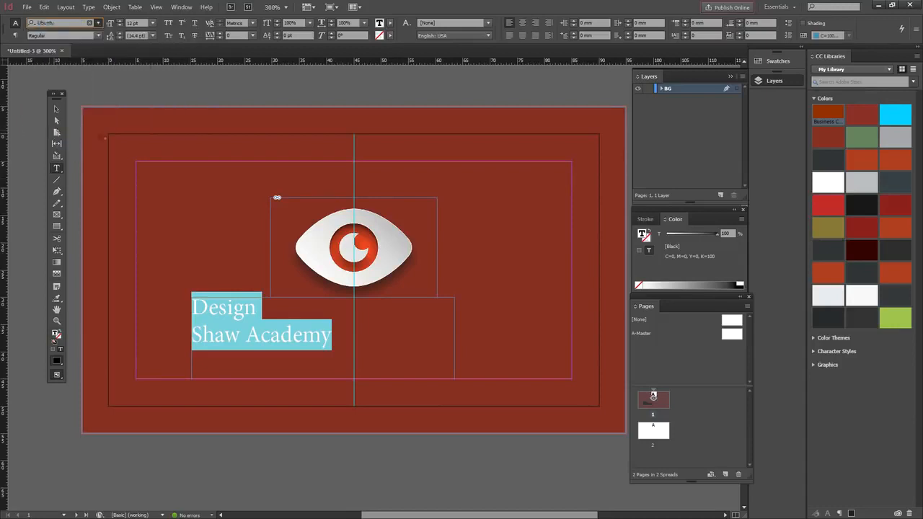
drag(263, 310, 192, 310)
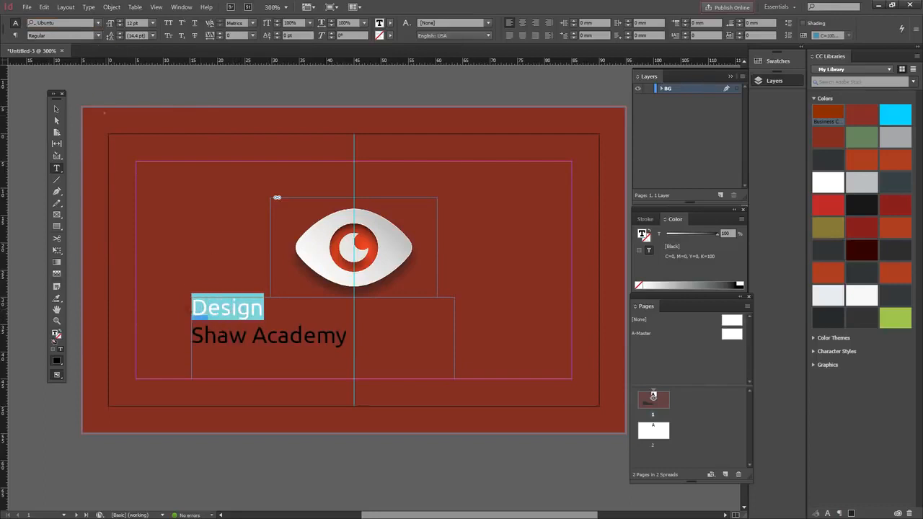
click(98, 35)
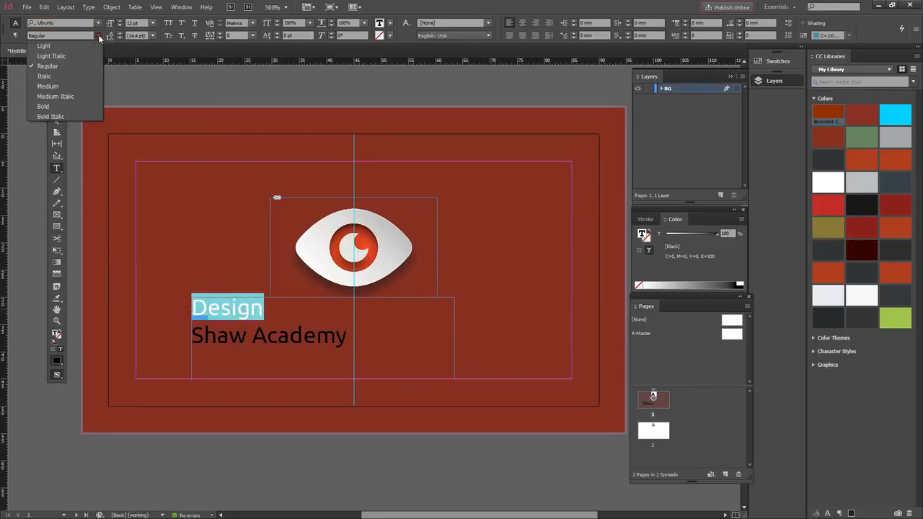
click(45, 106)
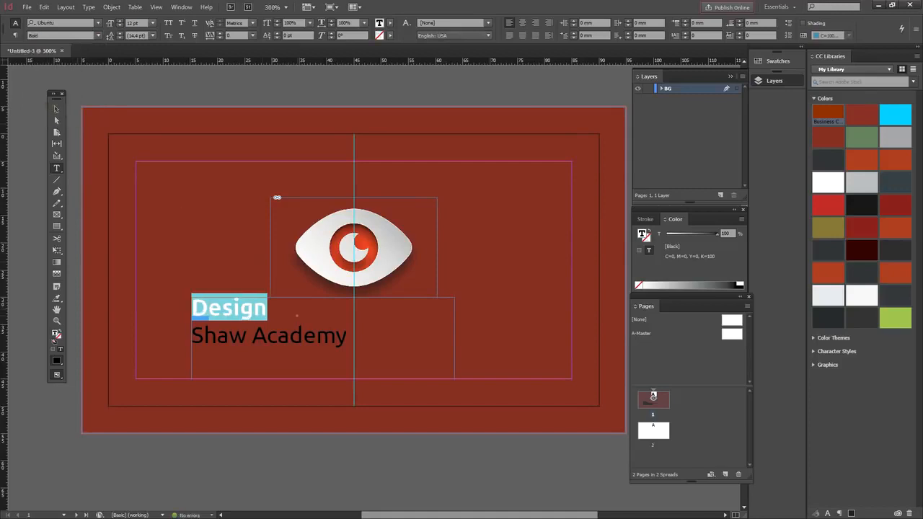
drag(347, 335, 191, 336)
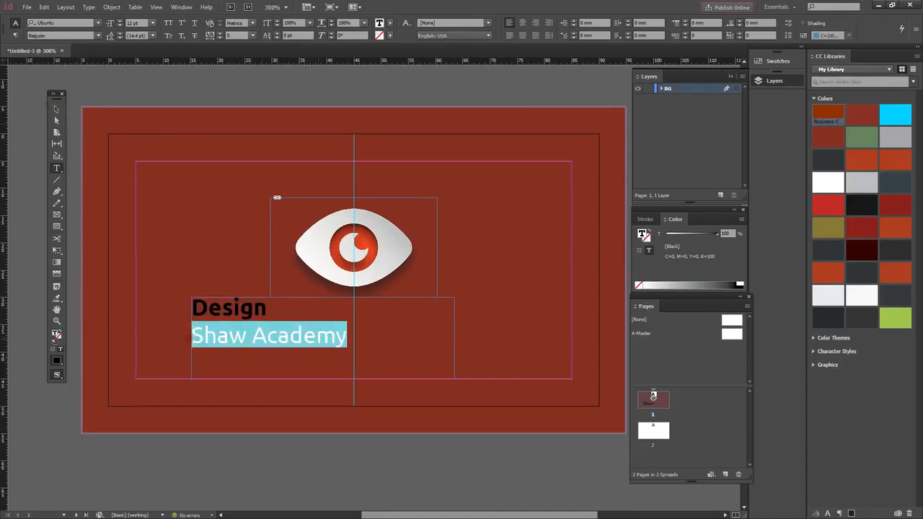
click(98, 35)
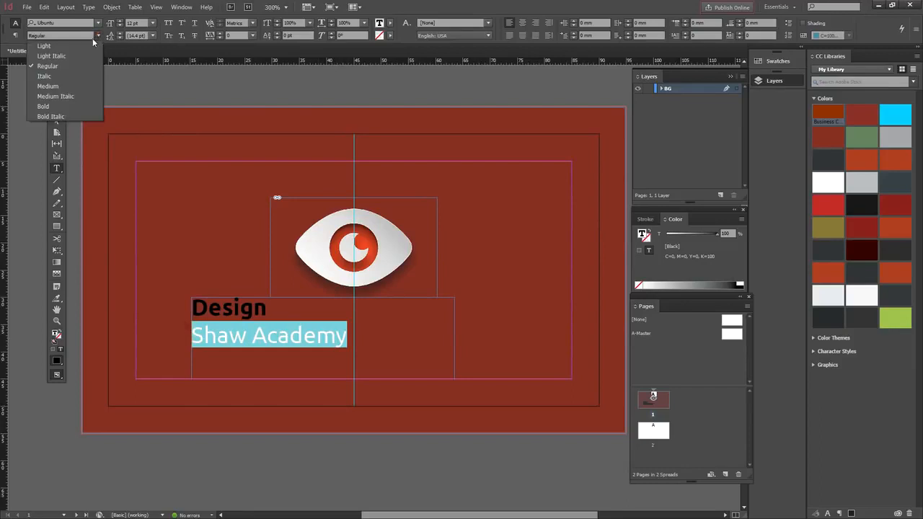
click(45, 46)
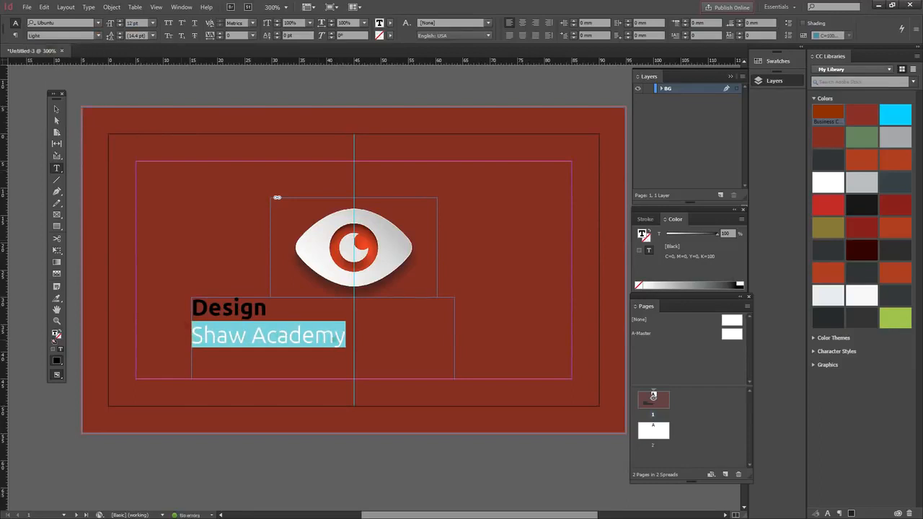
click(340, 339)
Step: Set 'Design' to 14 pt and reduce 'Shaw Academy' to 8 pt
drag(343, 338, 203, 335)
drag(267, 309, 191, 309)
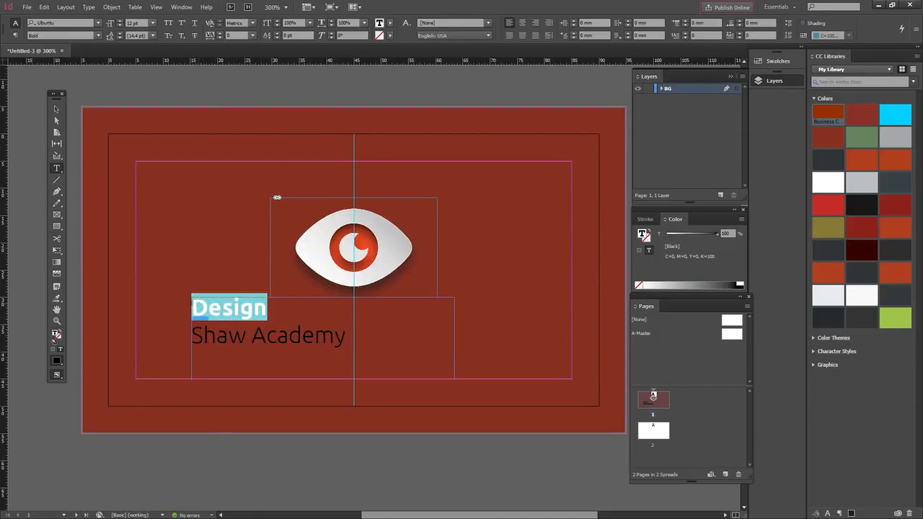
click(120, 20)
click(121, 21)
drag(347, 337, 191, 337)
click(121, 26)
click(121, 26)
click(121, 26)
click(121, 26)
Step: Fill both lines with the [Paper] white swatch and centre-align them
drag(295, 336, 187, 302)
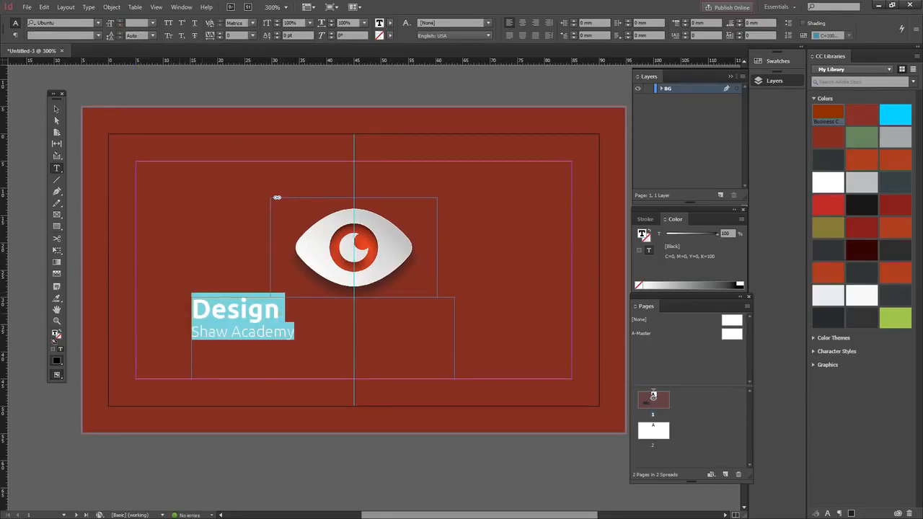
drag(294, 336, 171, 303)
click(390, 23)
click(291, 70)
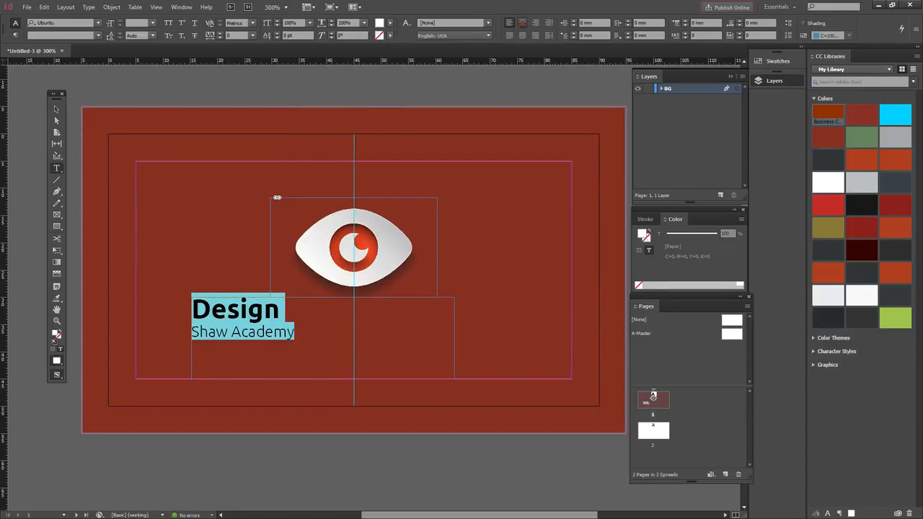
click(522, 22)
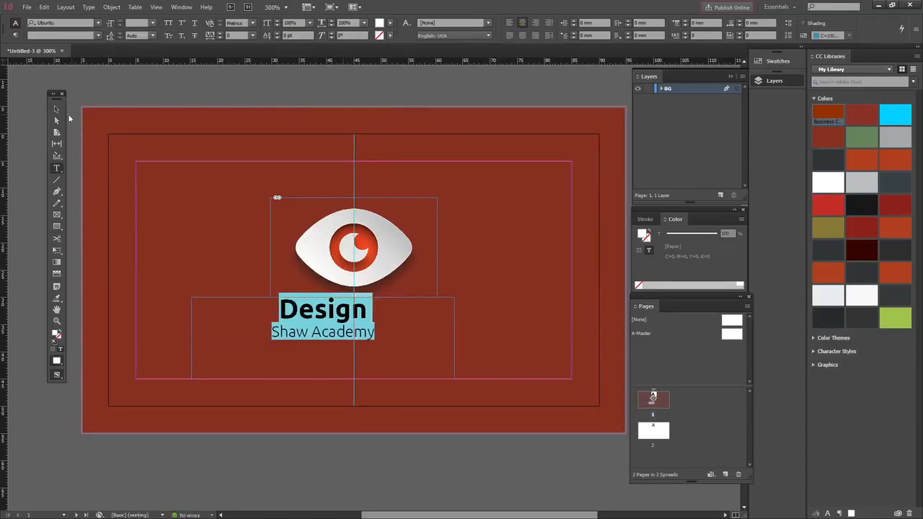
Step: Centre the text frame under the eye and add a horizontal guide at 25 mm through the eye
click(56, 109)
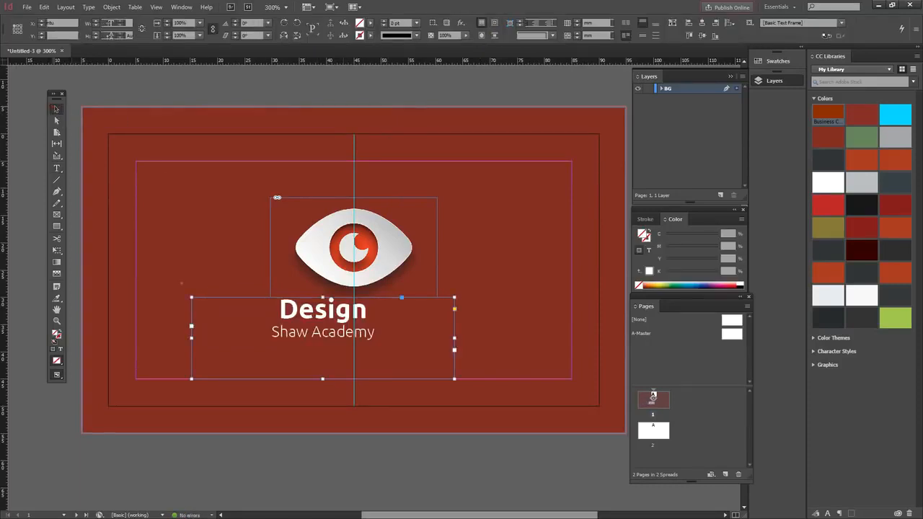
drag(319, 312, 349, 317)
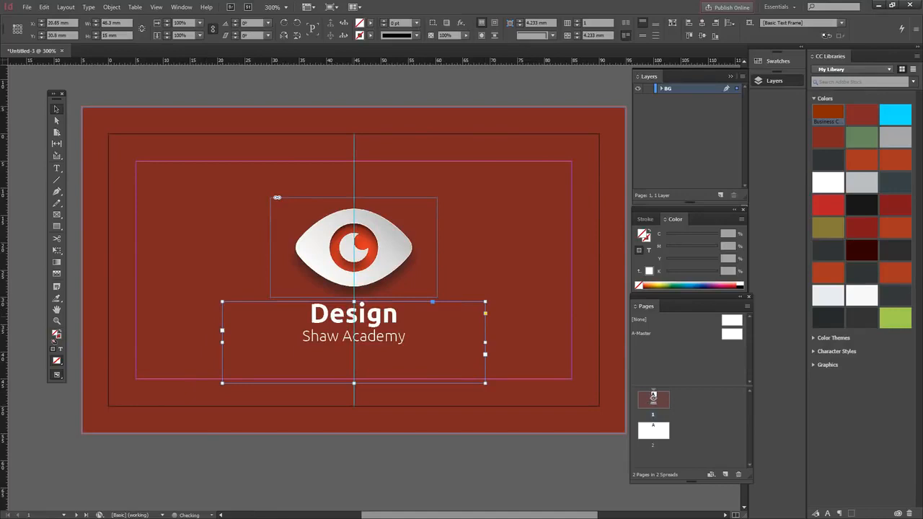
click(212, 82)
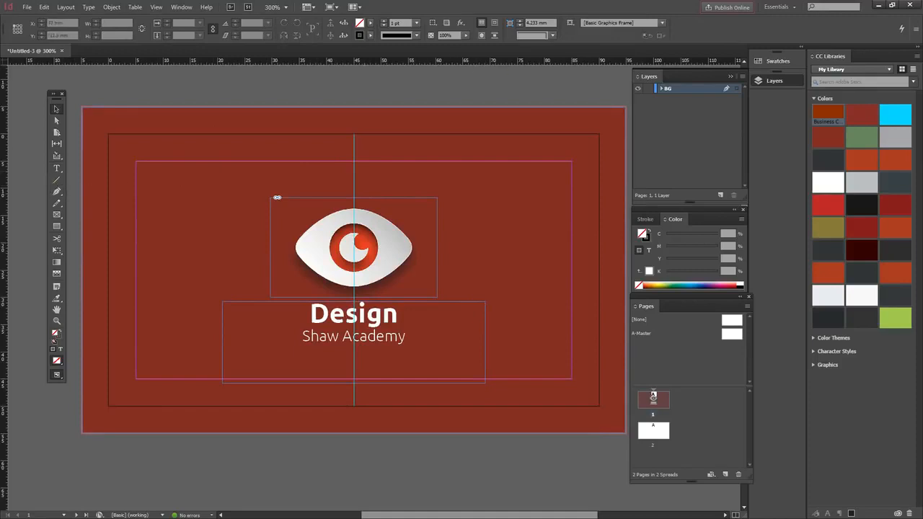
drag(353, 61, 327, 270)
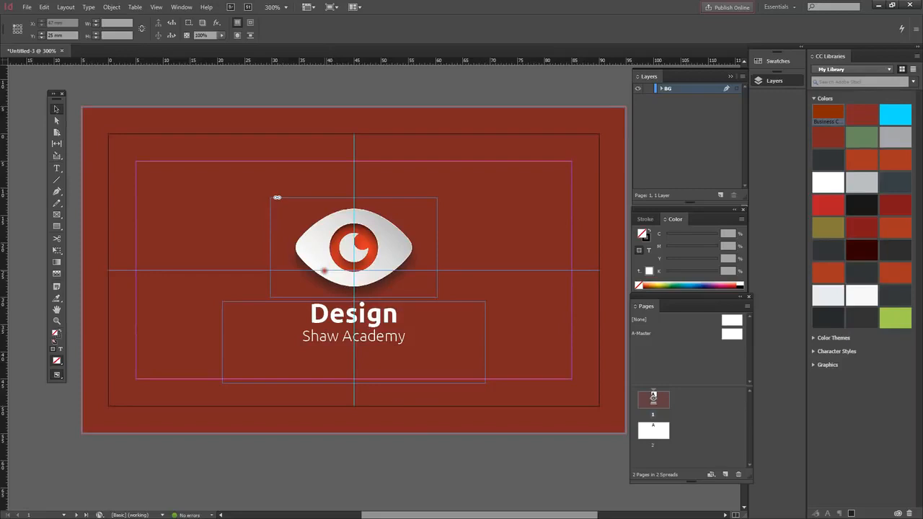
Step: Draw a [Paper] white line from the card's left edge toward the eye
drag(325, 271, 324, 271)
click(56, 179)
drag(79, 270, 248, 269)
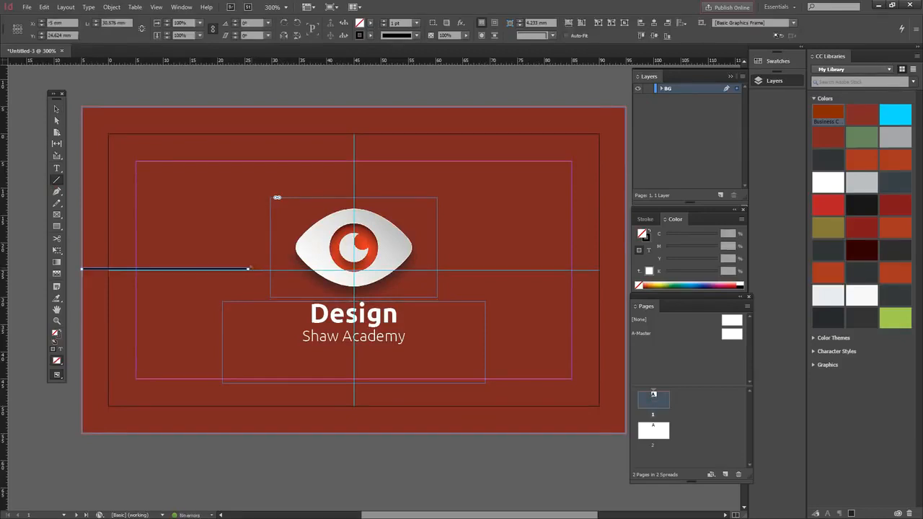
click(369, 35)
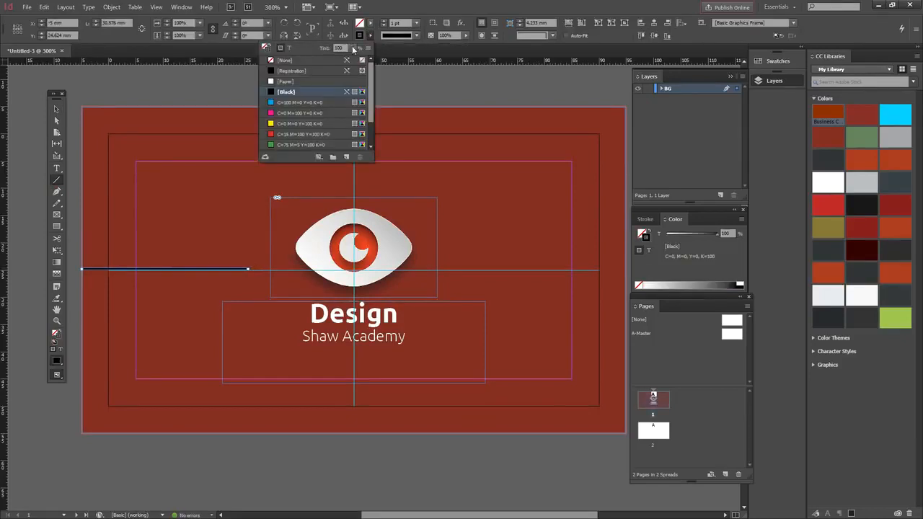
click(287, 82)
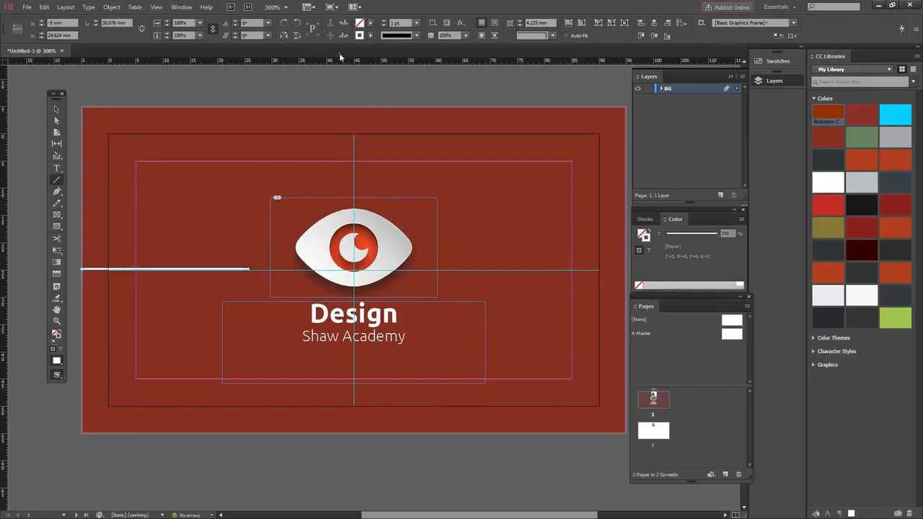
Step: Snap the line onto the 25 mm guide and give it a solid 1 pt stroke
click(56, 111)
drag(99, 269, 92, 270)
key(Down)
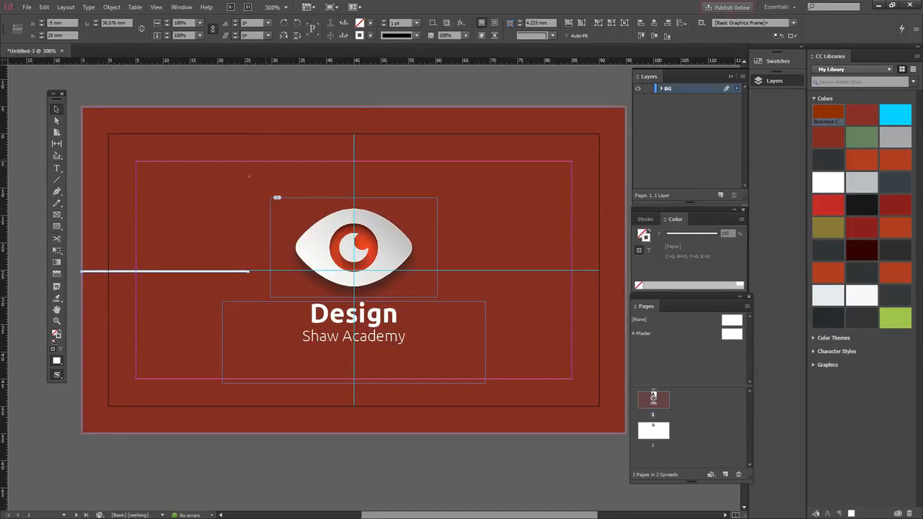
click(416, 22)
click(411, 188)
click(416, 22)
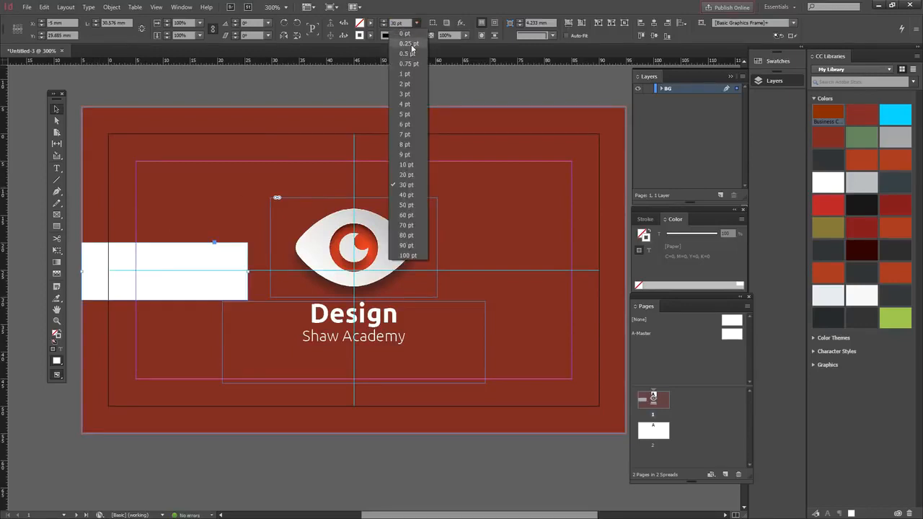
click(408, 81)
click(415, 36)
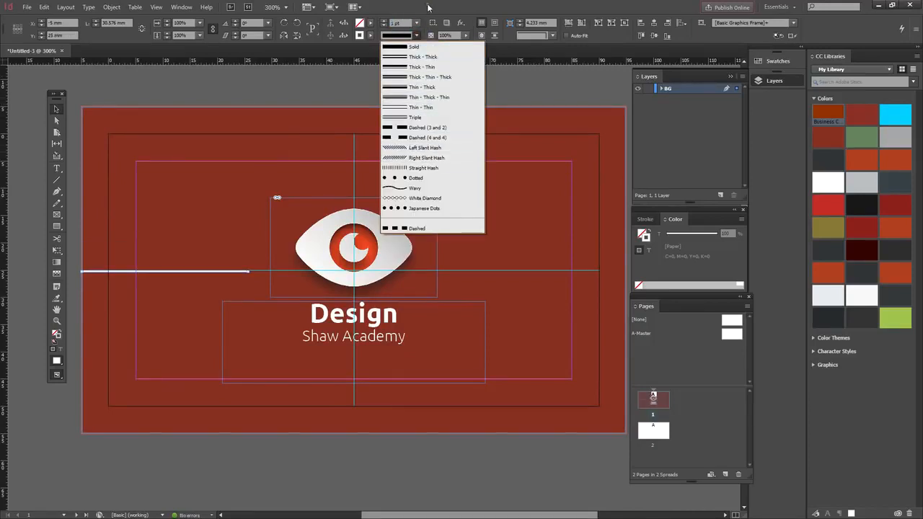
click(434, 4)
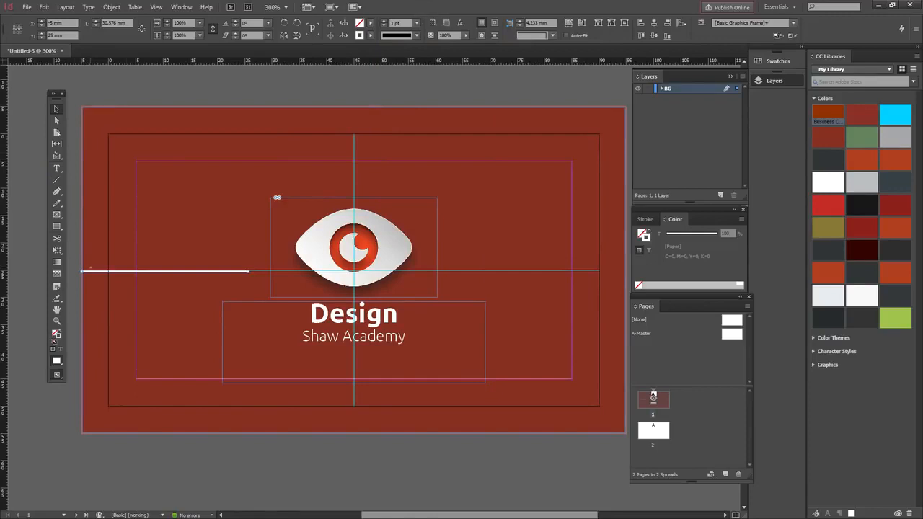
Step: Paste a copy of the white line level on the eye's right side, then preview without guides
key(ctrl+v)
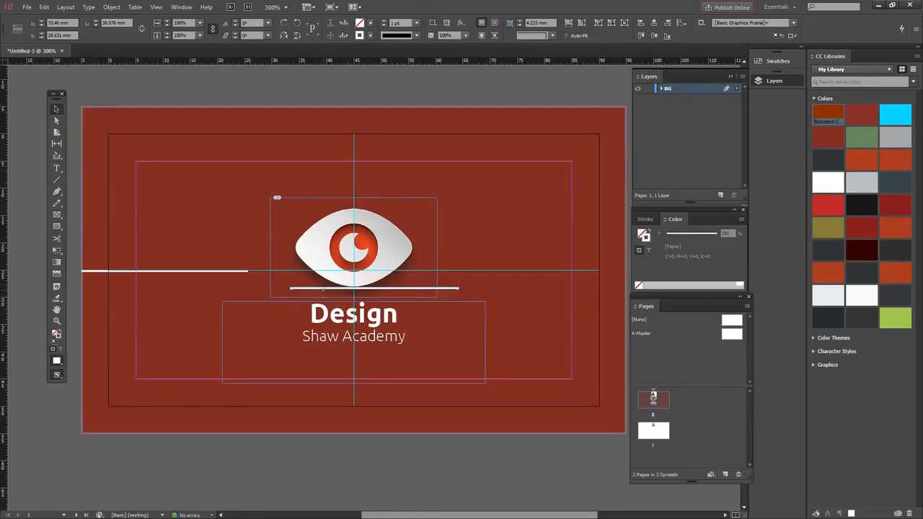
drag(321, 289, 487, 272)
key(Up)
key(ctrl+shift+a)
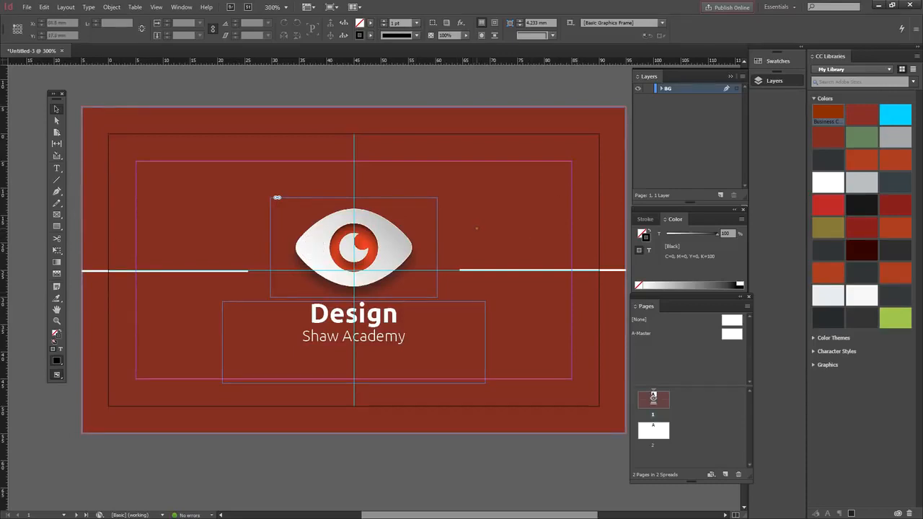
key(w)
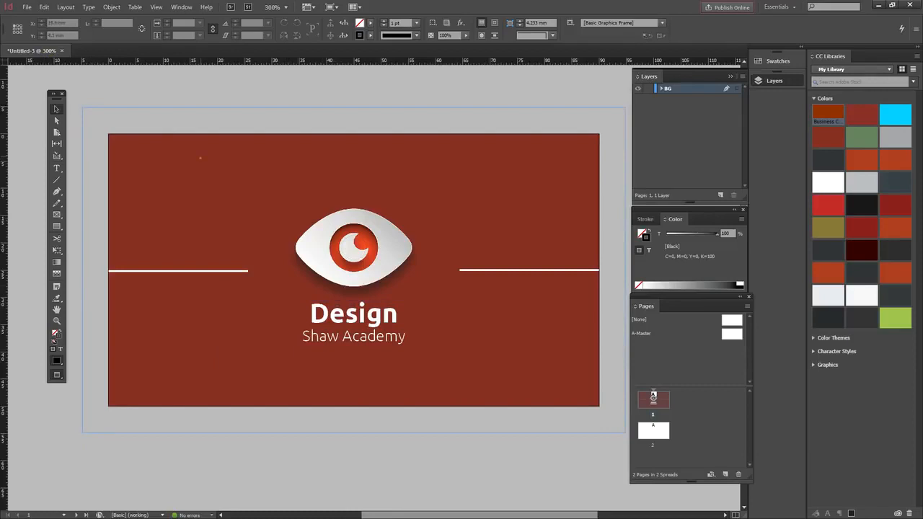
key(w)
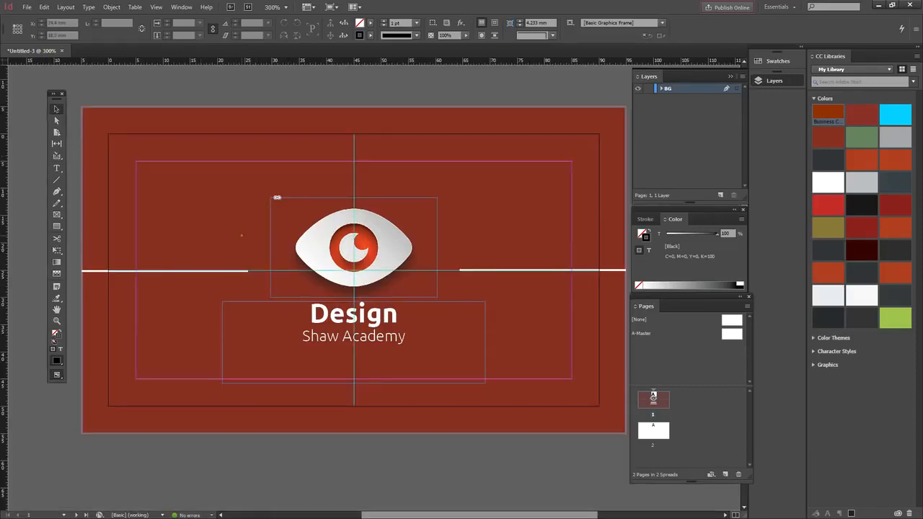
key(w)
key(w)
key(w)
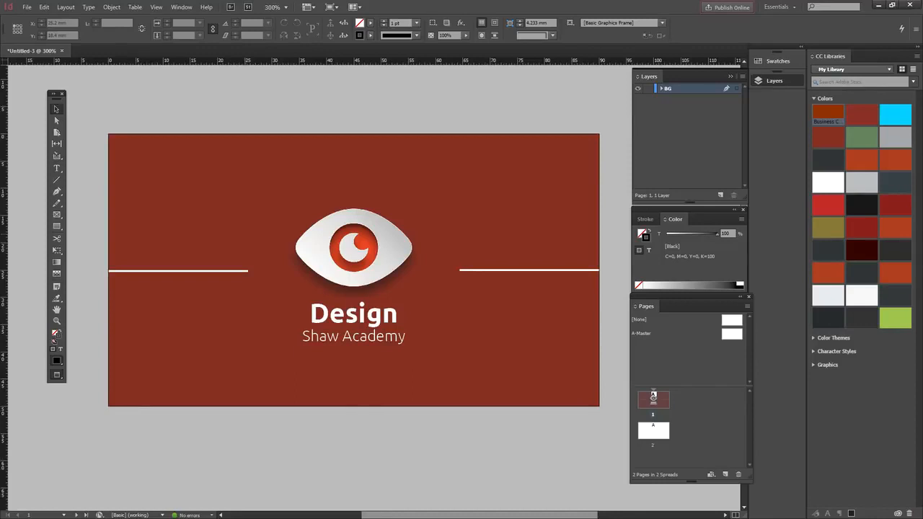
key(w)
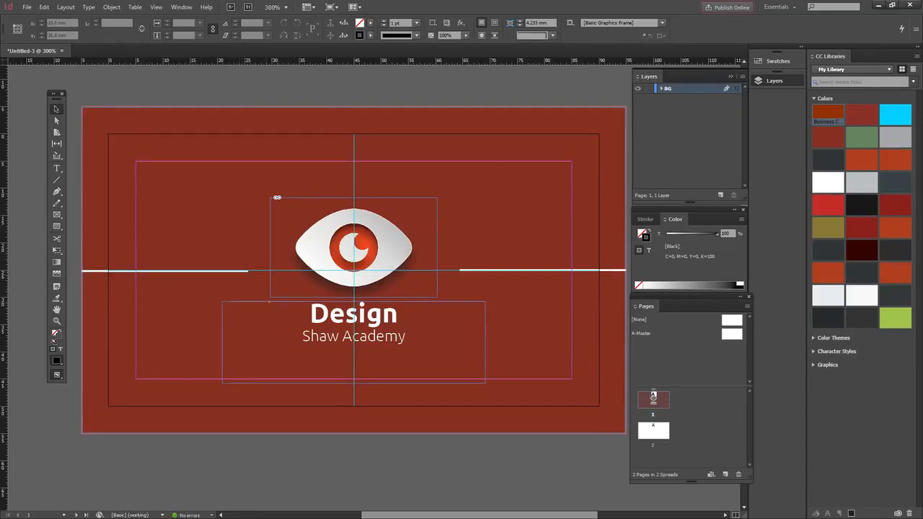
key(w)
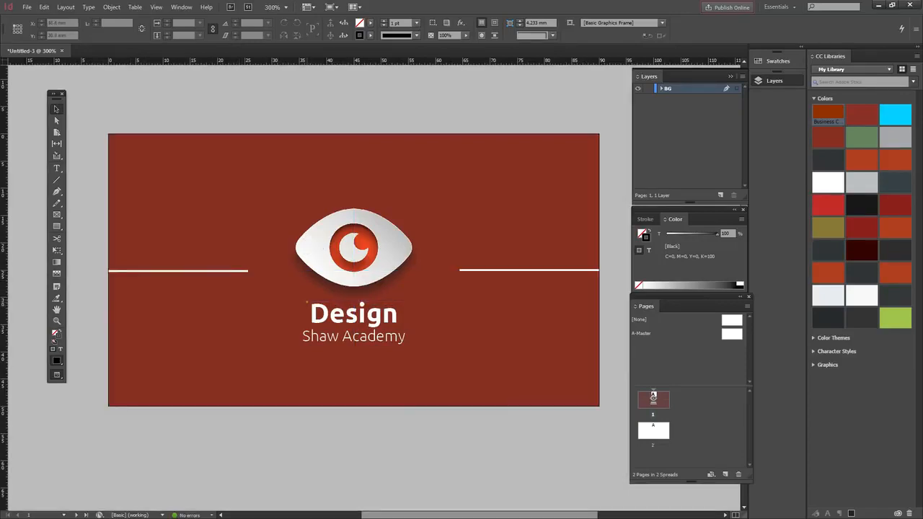
Step: Return to normal view and select the eye logo on the front page
scroll(353, 289, down, 15)
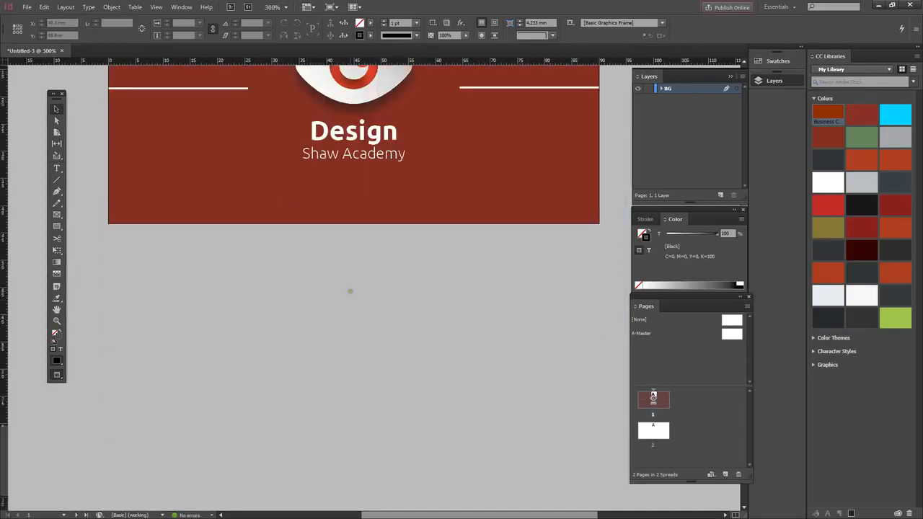
key(w)
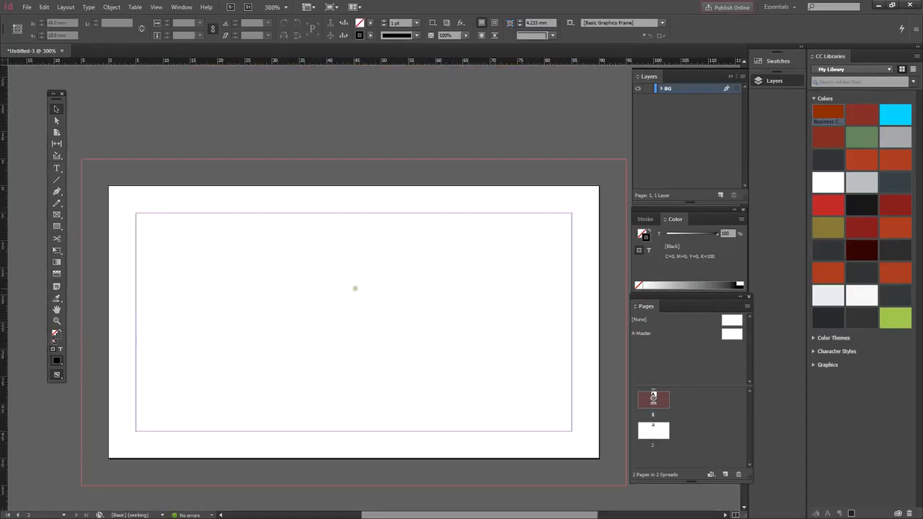
scroll(353, 289, down, 3)
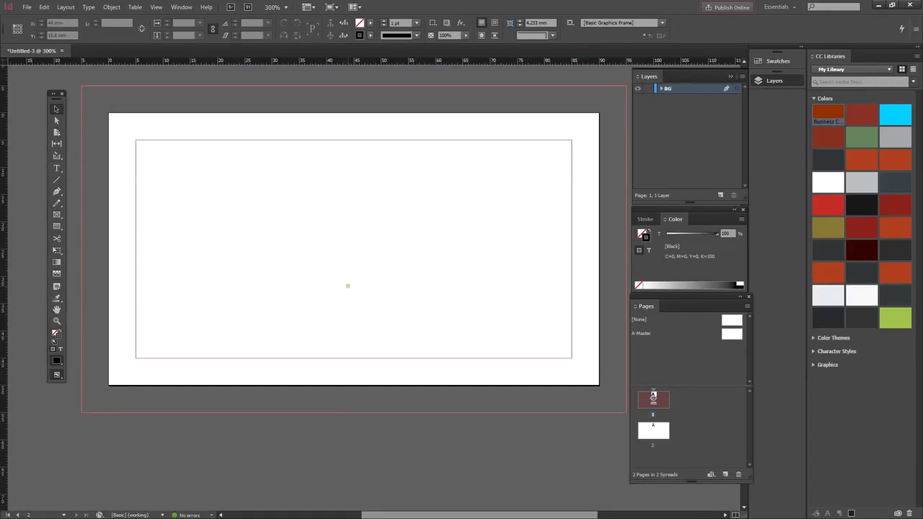
scroll(338, 219, up, 20)
scroll(274, 159, up, 3)
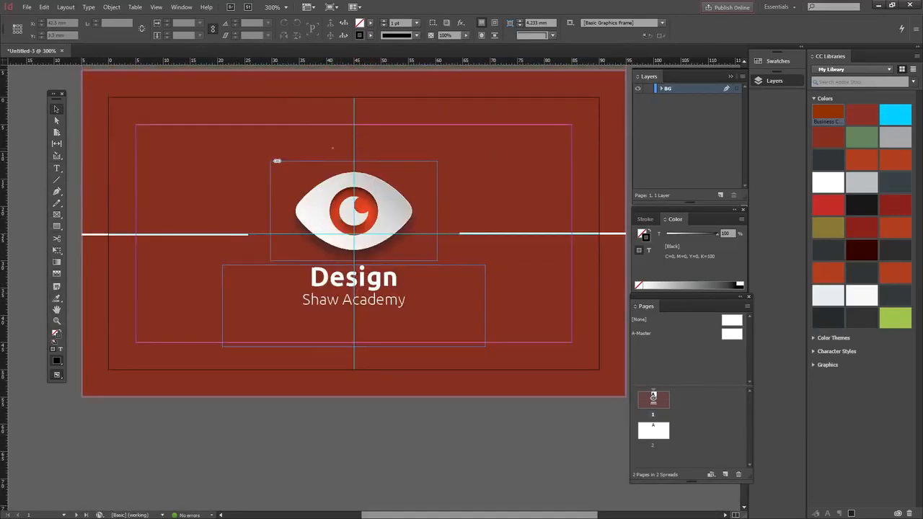
click(274, 160)
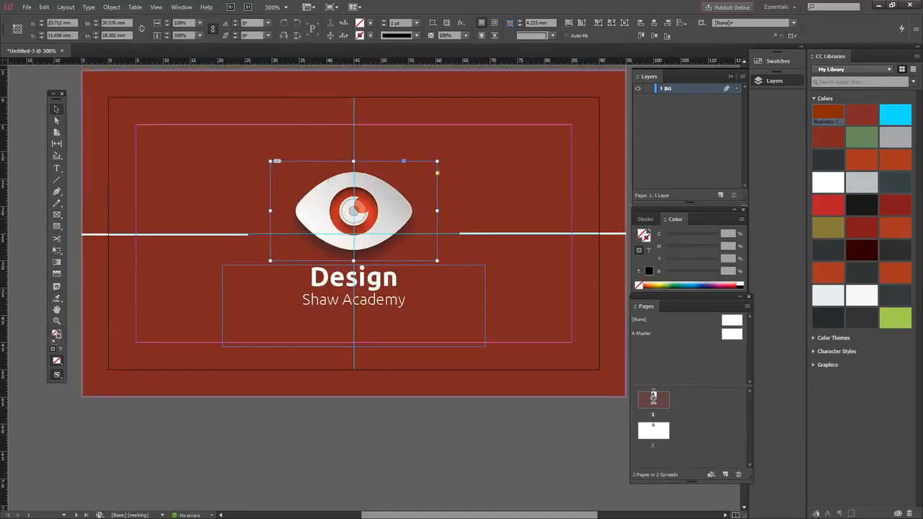
Step: Paste the eye logo onto the back page and scale it down
scroll(334, 179, down, 15)
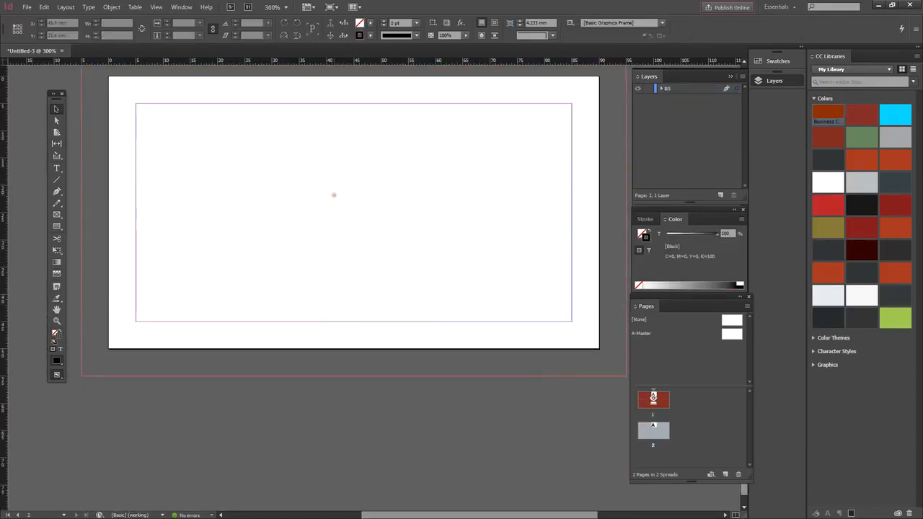
key(ctrl+v)
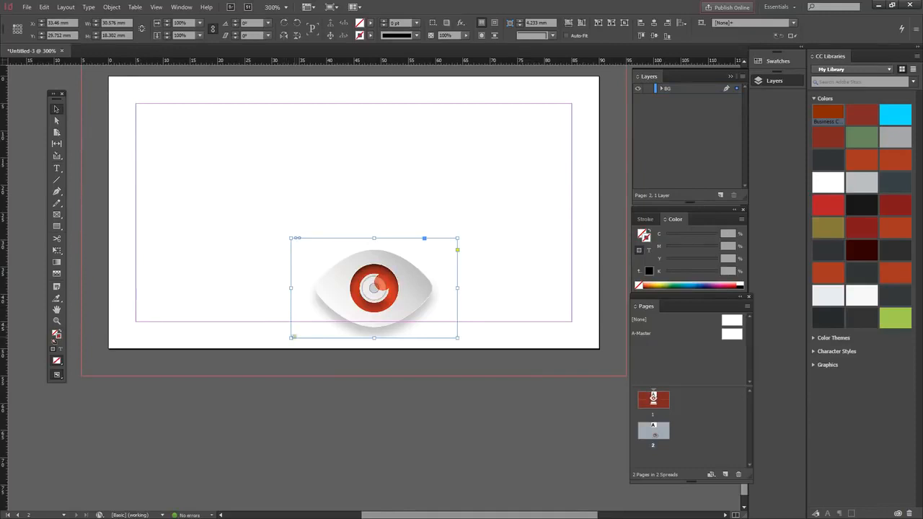
drag(293, 337, 276, 197)
Step: Add vertical and horizontal centre guides; shrink the logo to about 10.8 × 6.4 mm, upper left
drag(3, 241, 354, 271)
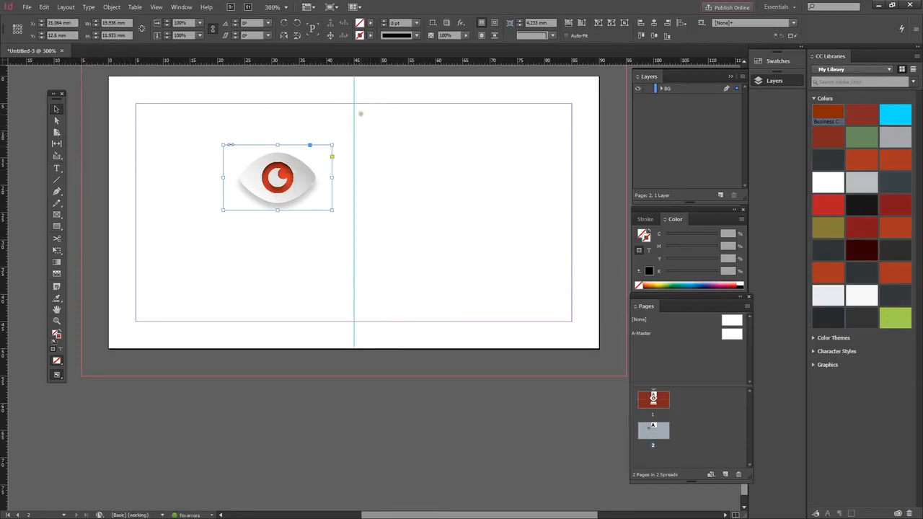
drag(358, 64, 317, 212)
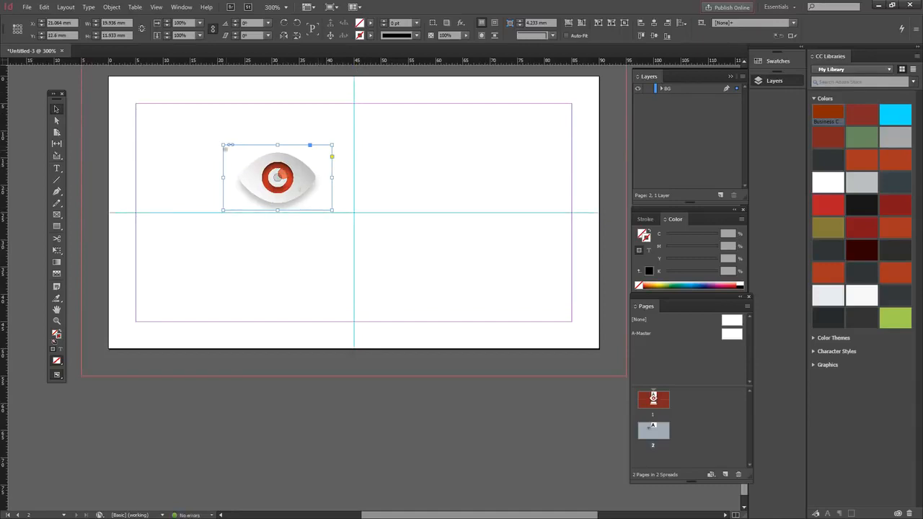
drag(223, 146, 255, 160)
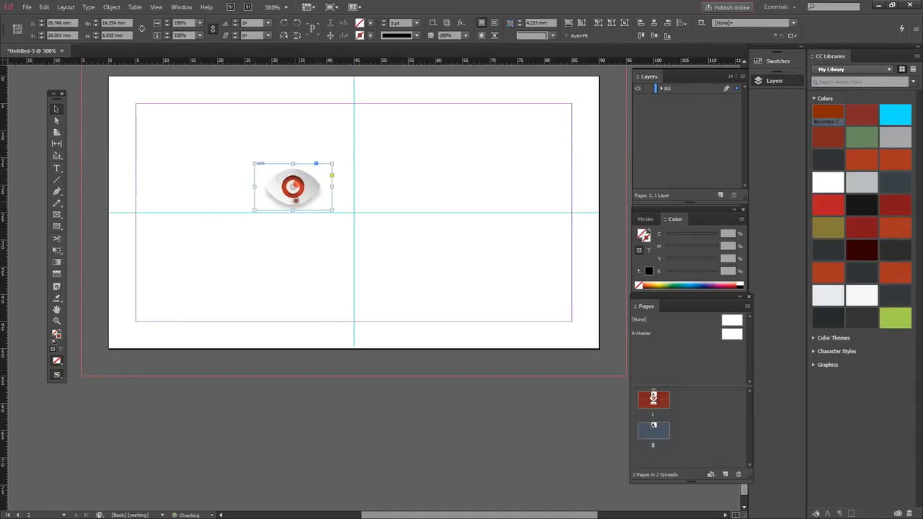
drag(300, 196, 299, 196)
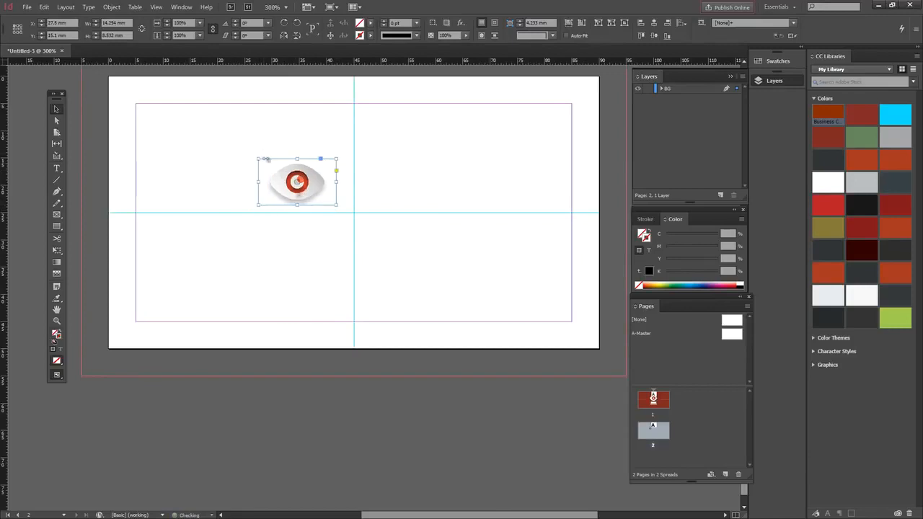
drag(258, 158, 281, 188)
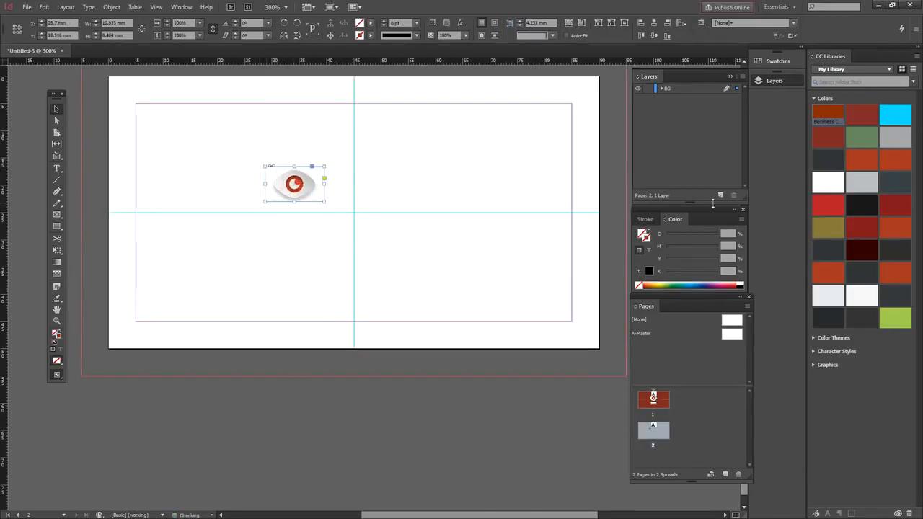
Step: Add a new layer and draw a circle on the right half of the back page
click(720, 195)
click(60, 230)
drag(61, 229, 32, 232)
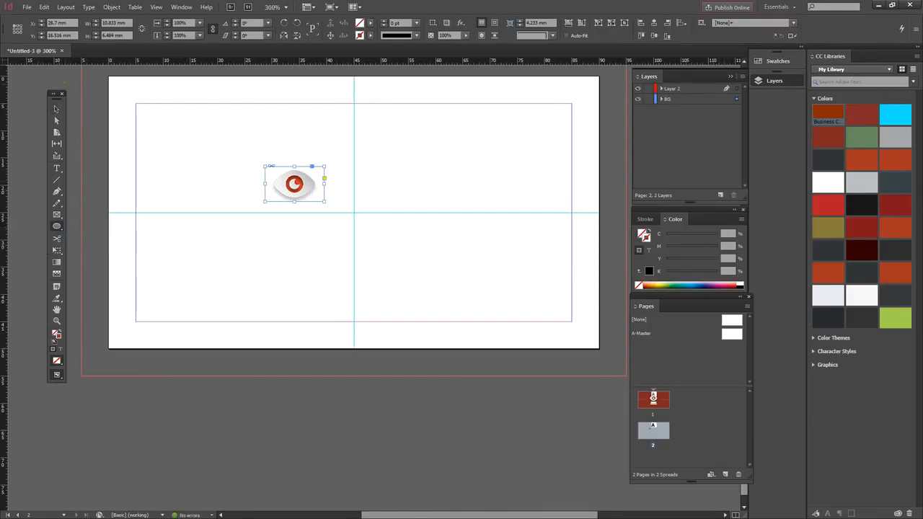
drag(57, 94, 72, 95)
drag(72, 226, 41, 237)
drag(394, 151, 479, 240)
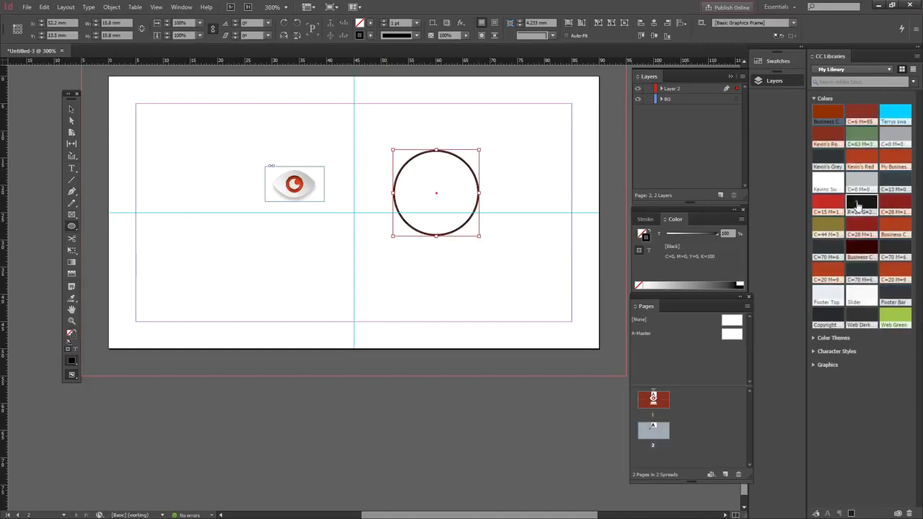
Step: Give the circle a dark grey fill and no stroke
click(827, 160)
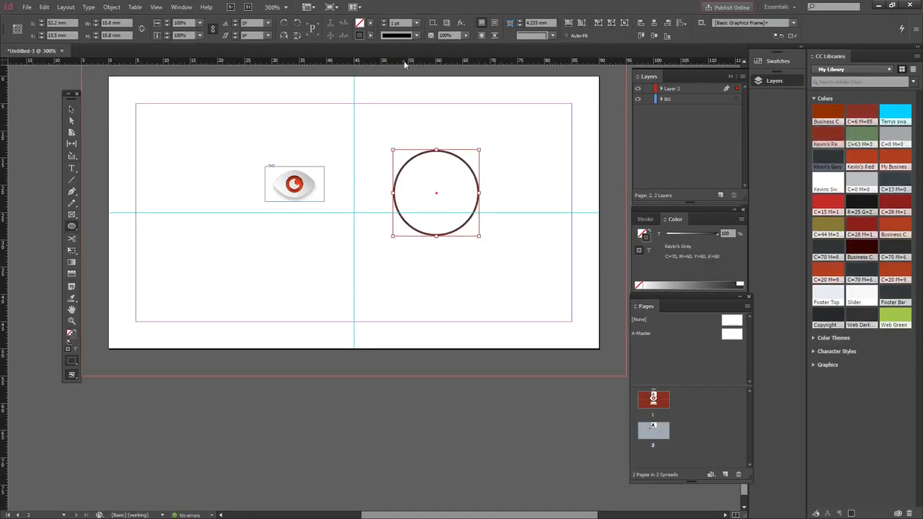
click(369, 23)
drag(371, 60, 372, 123)
click(295, 133)
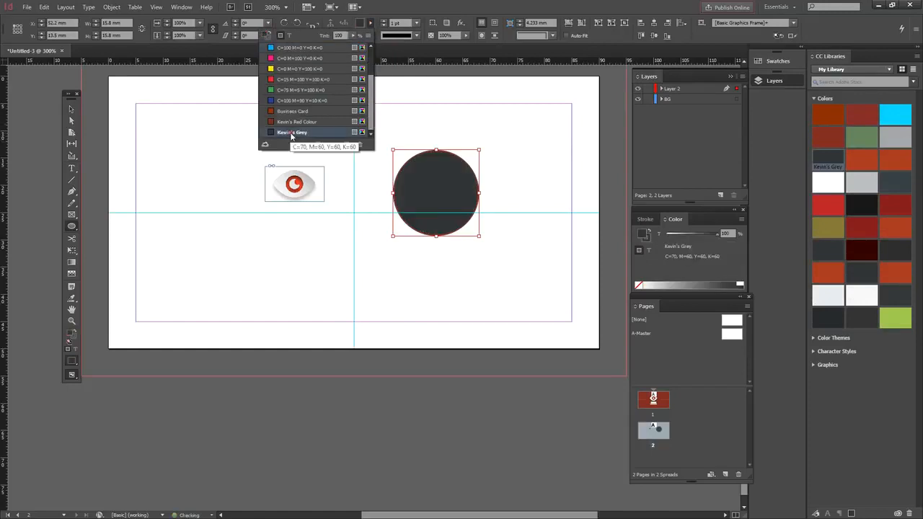
click(370, 35)
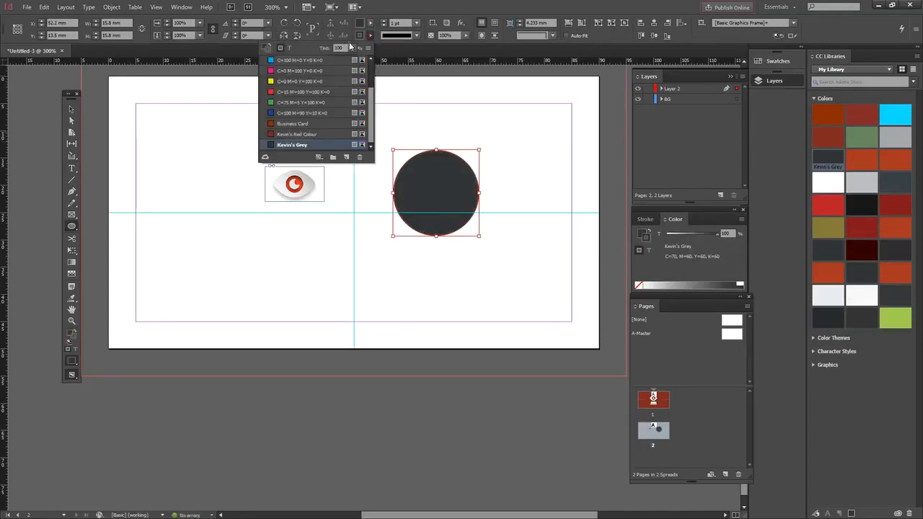
drag(374, 103, 387, 86)
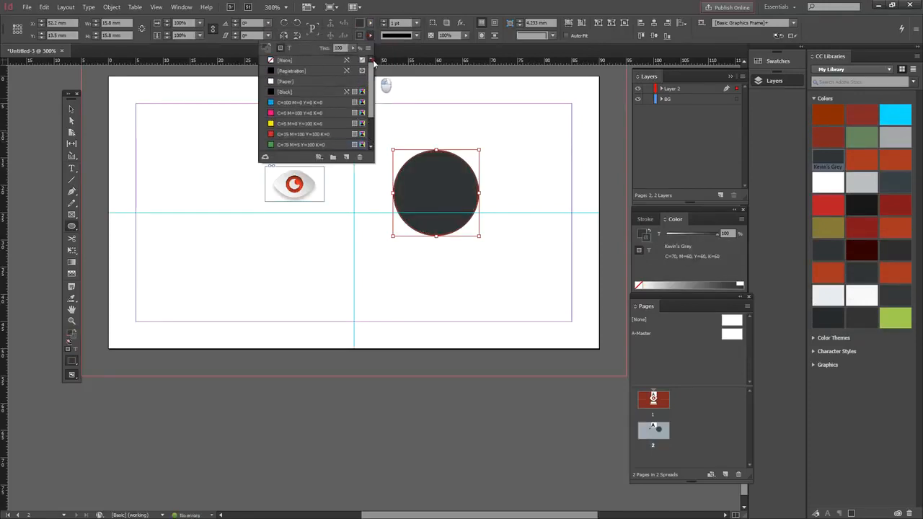
click(286, 59)
click(422, 3)
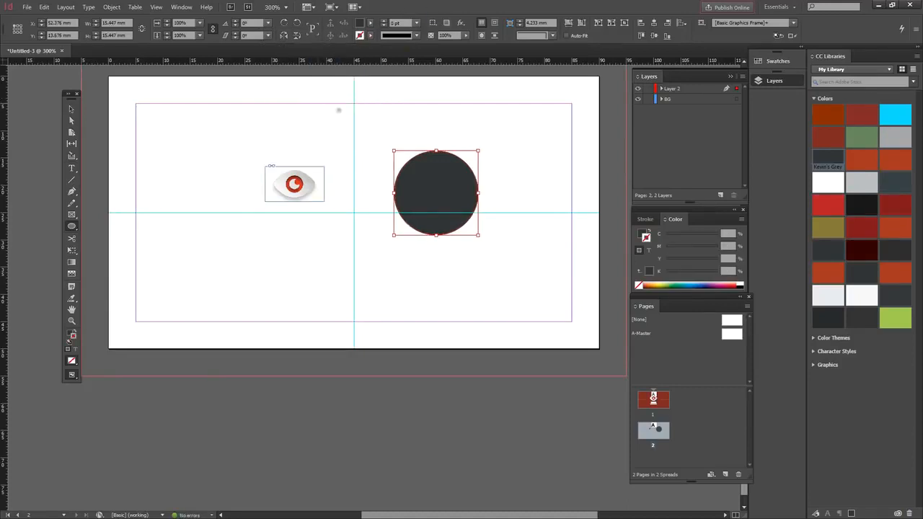
click(73, 109)
click(425, 303)
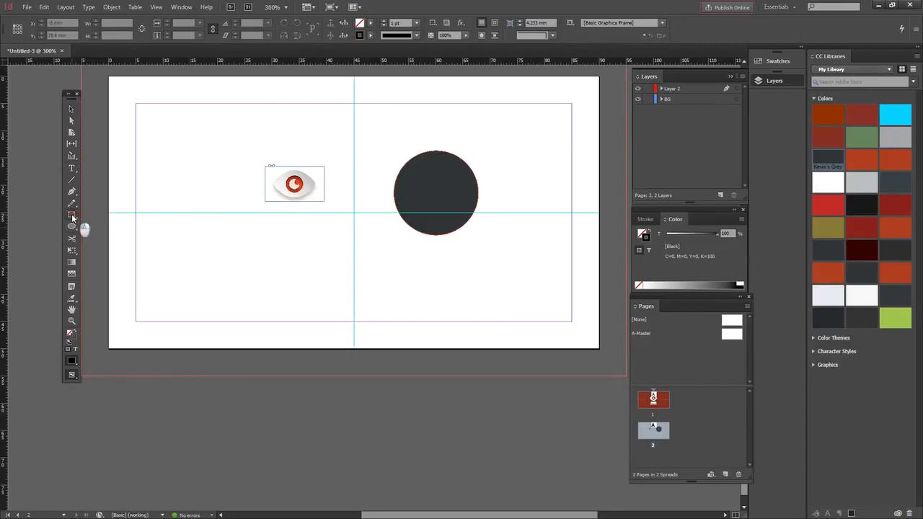
Step: Draw a small elliptical image frame, about 6.5 mm wide, in page 2's lower left
click(79, 214)
drag(70, 94, 126, 94)
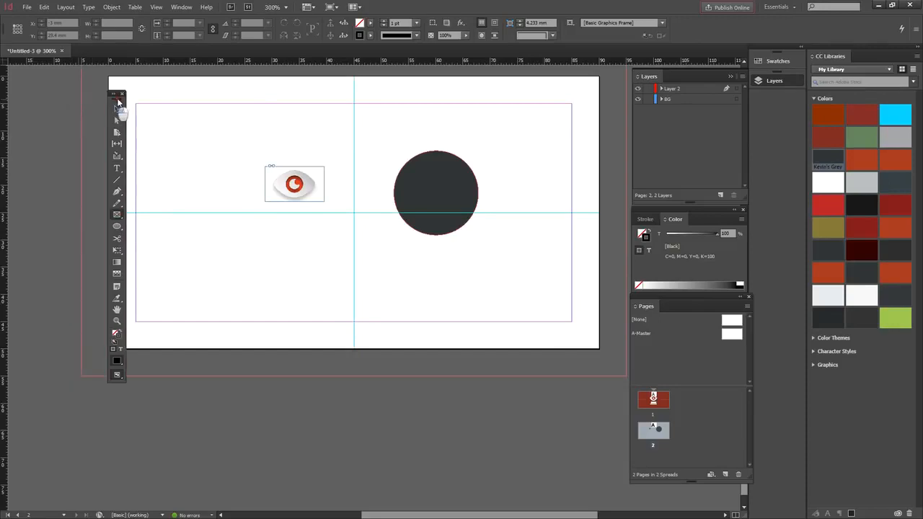
click(129, 215)
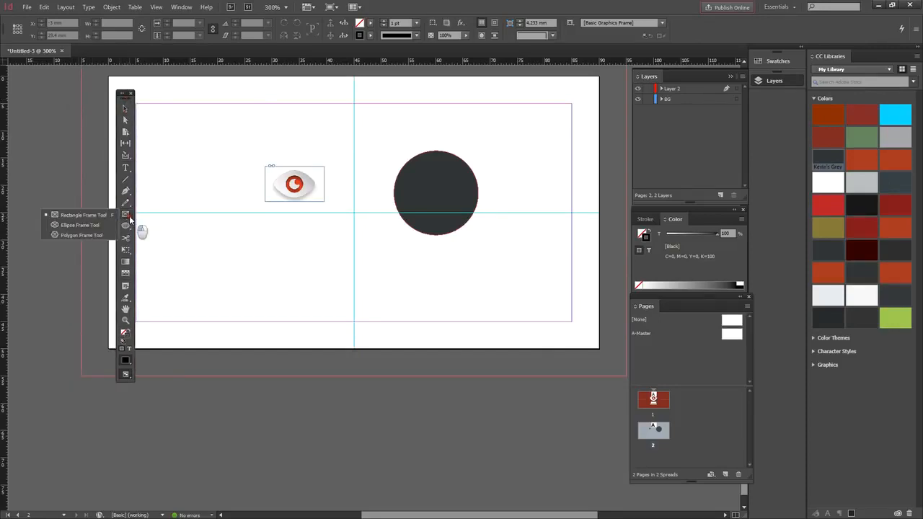
click(85, 224)
drag(217, 238, 266, 277)
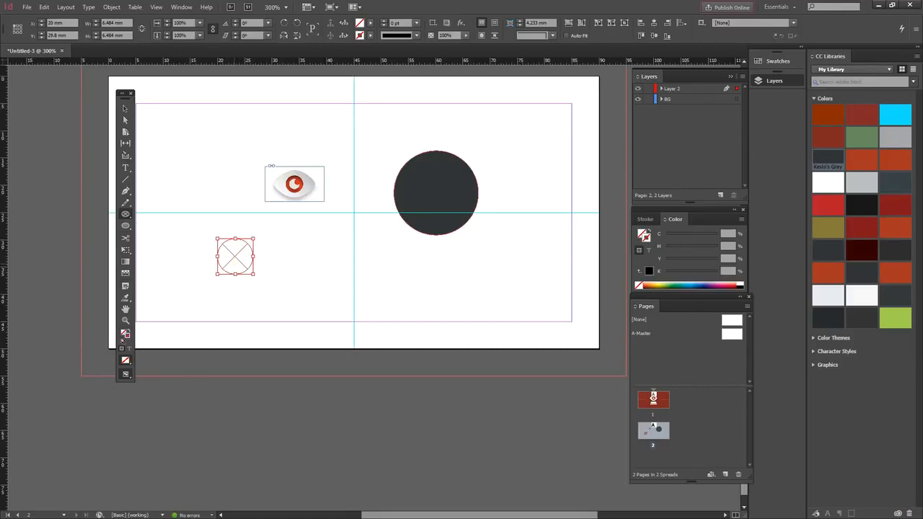
Step: Place globe-icon into the circular image frame
key(ctrl+d)
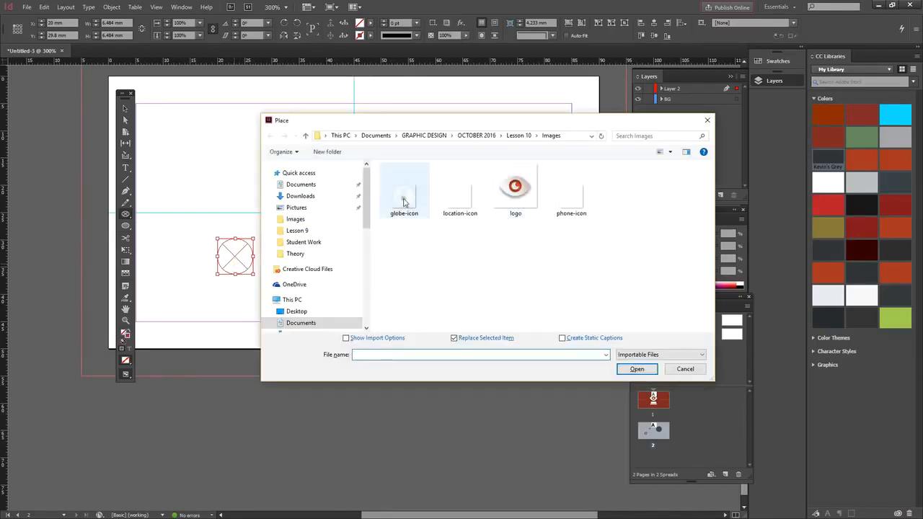
click(404, 206)
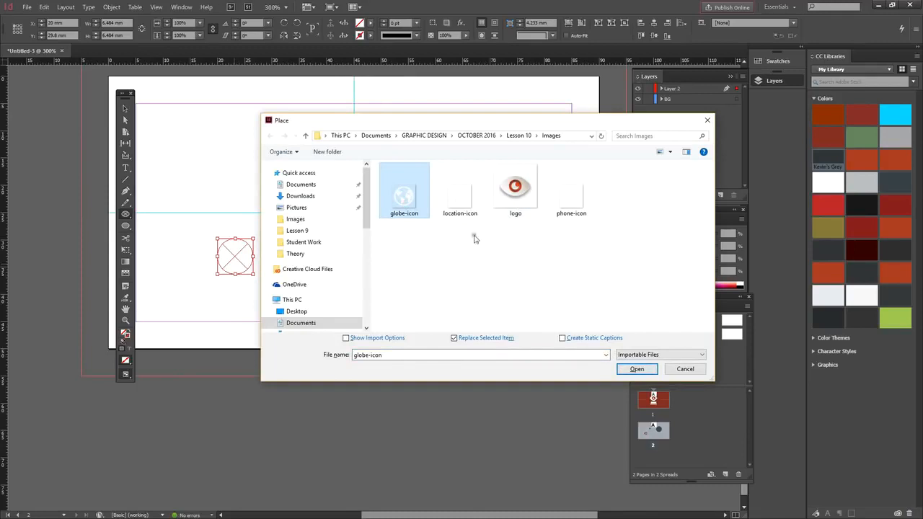
click(458, 202)
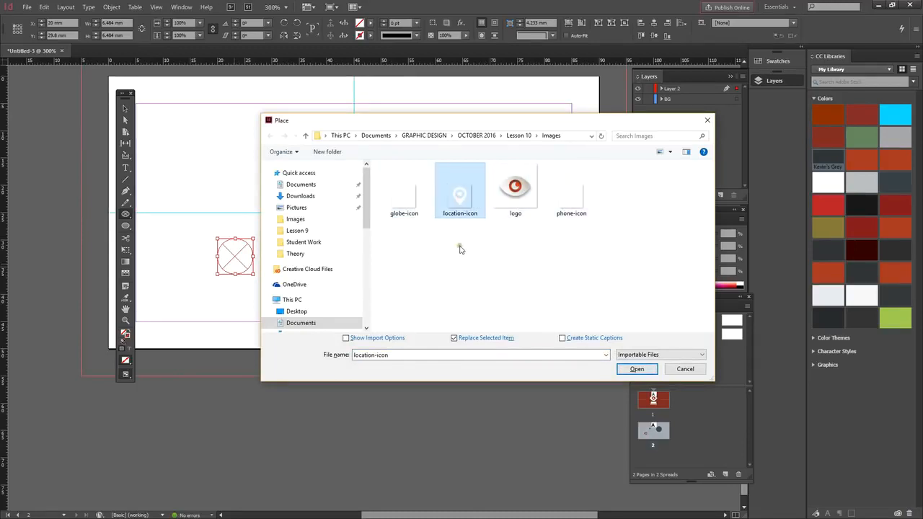
click(396, 203)
click(639, 369)
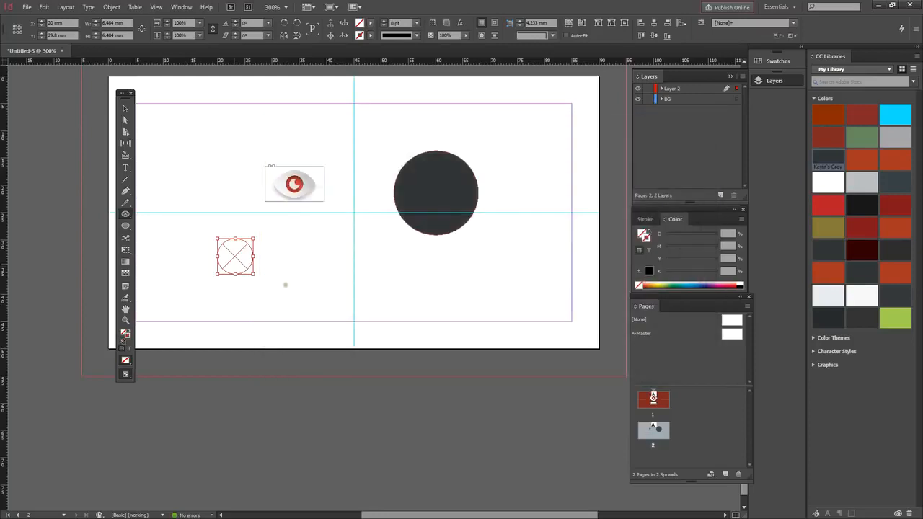
Step: Set Display Performance to High Quality so the placed icons render sharply
click(125, 108)
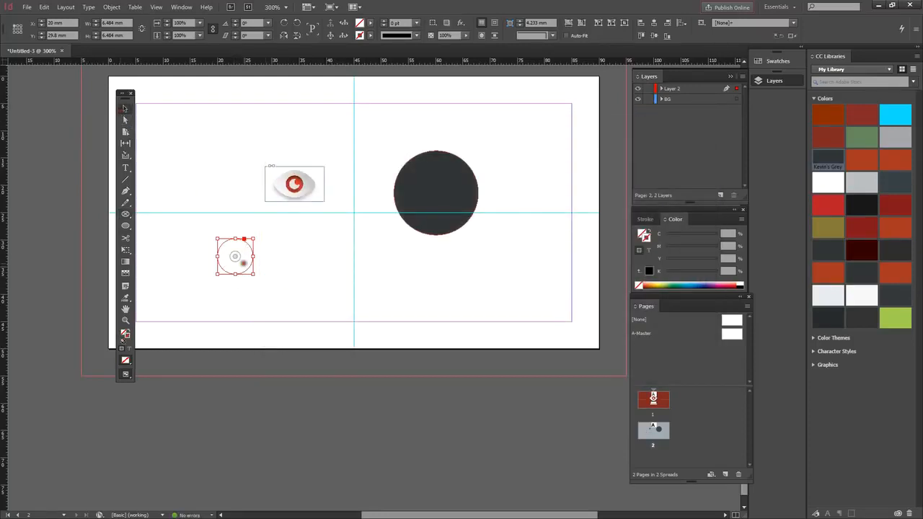
drag(238, 260, 254, 405)
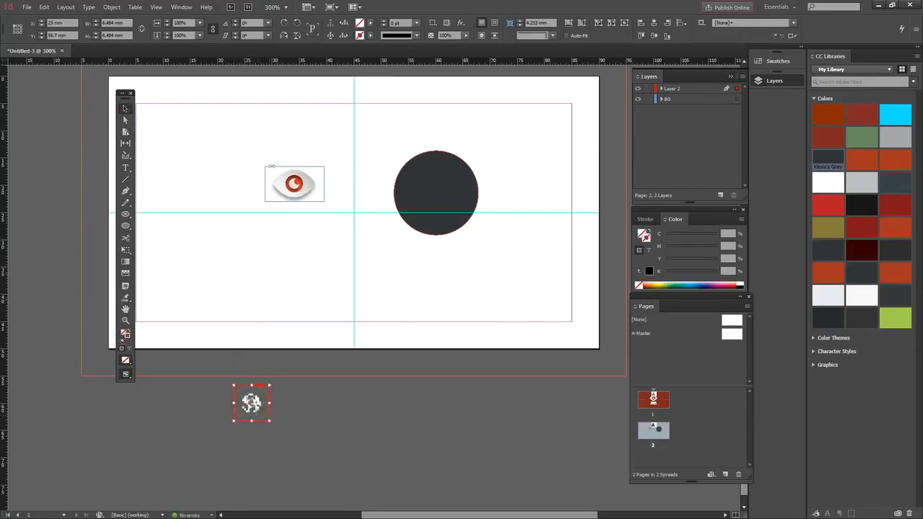
right_click(258, 409)
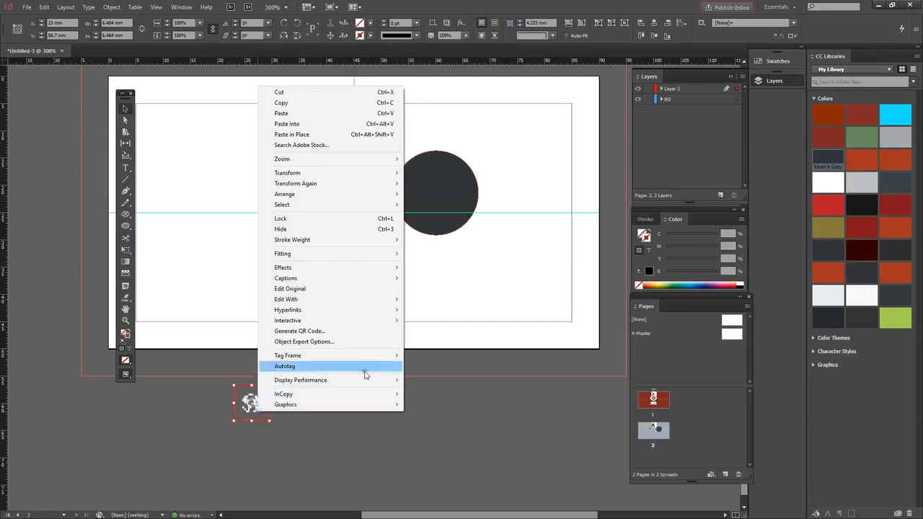
mouse_move(390, 380)
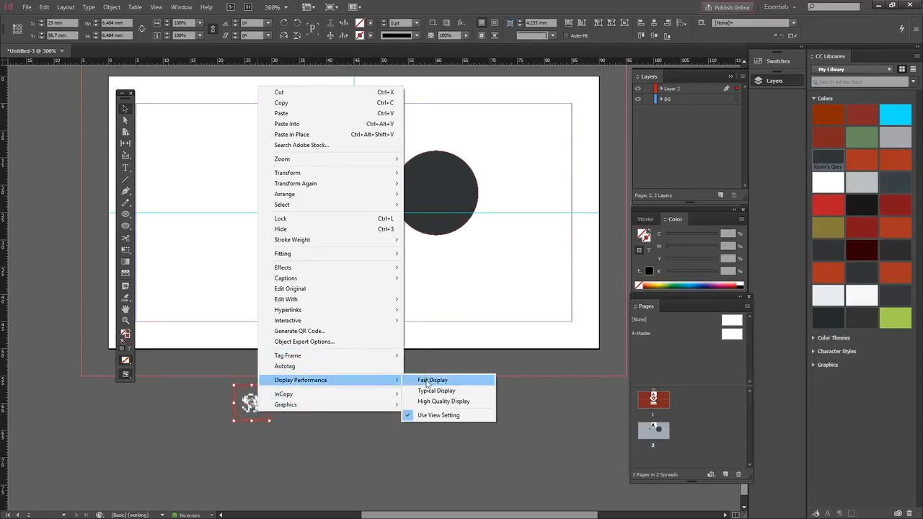
click(428, 402)
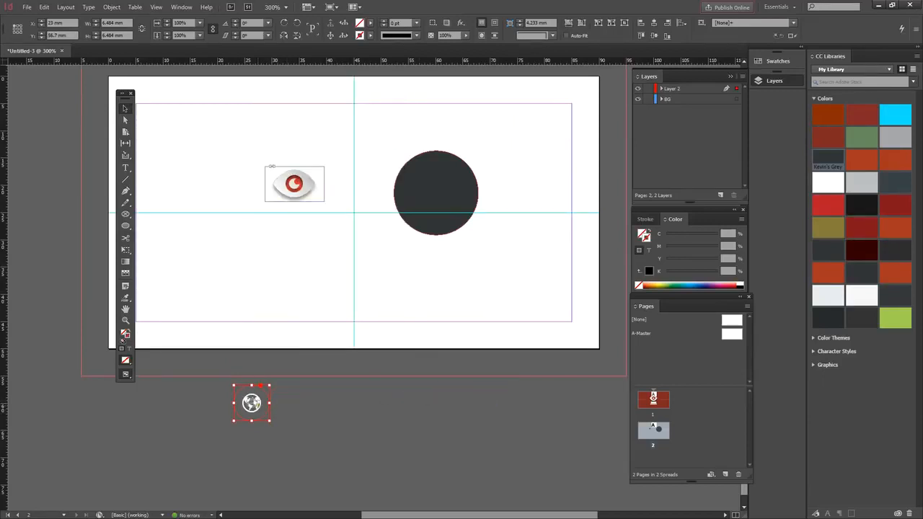
drag(261, 401, 461, 185)
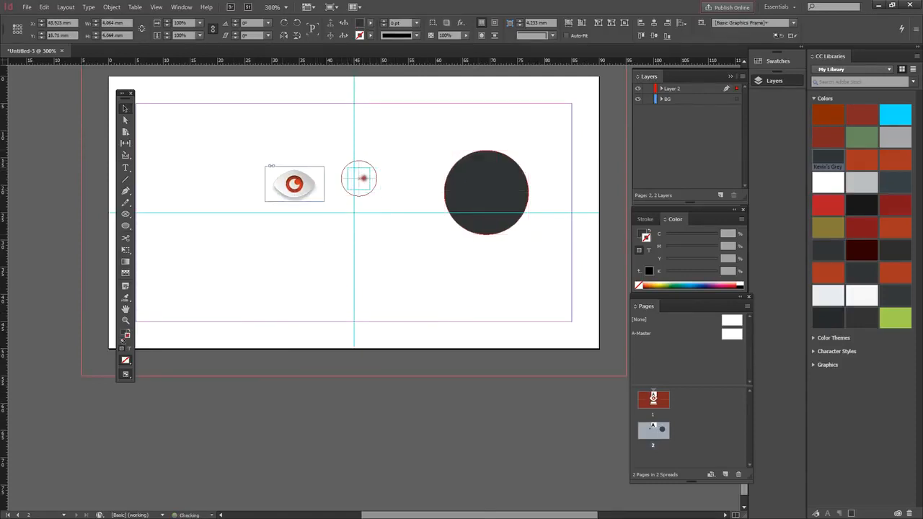
Step: Shrink the dark circle to 7.027 mm around the globe icon
click(362, 180)
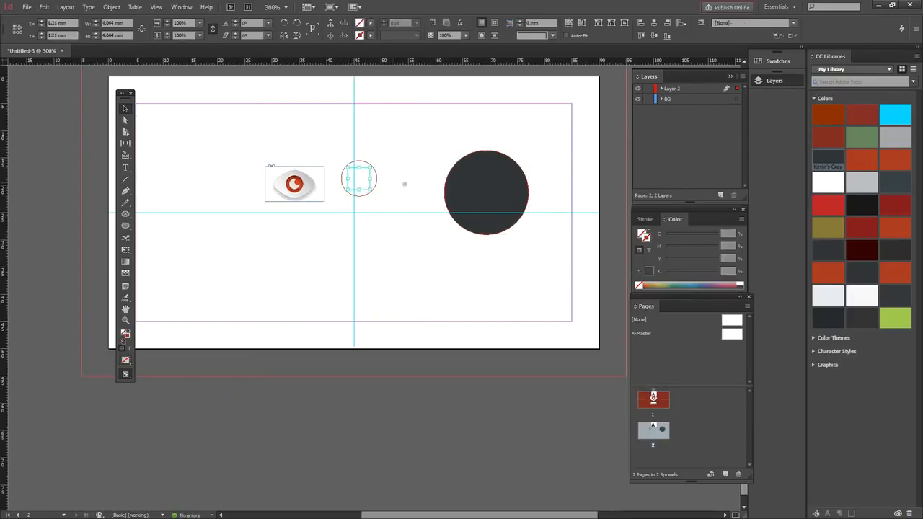
drag(463, 190, 380, 196)
drag(419, 241, 380, 201)
drag(335, 157, 340, 162)
key(Down)
key(Up)
key(Up)
key(Up)
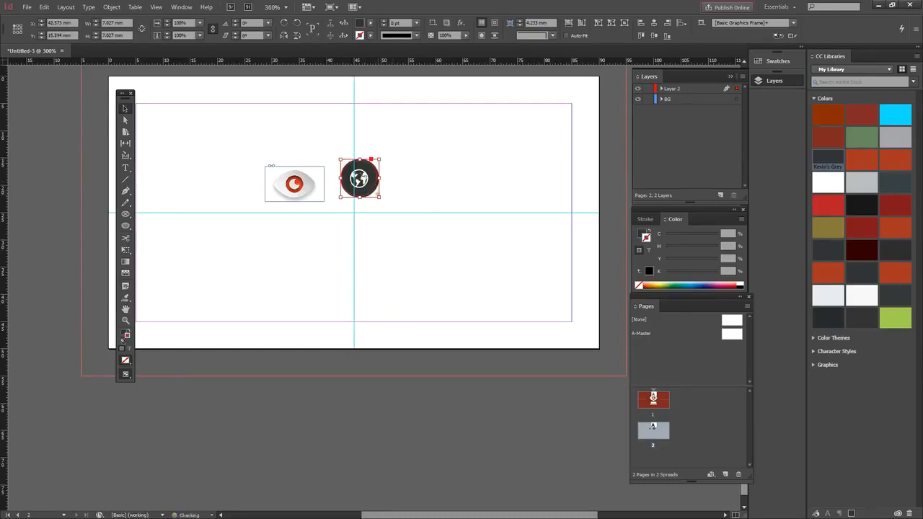
key(Left)
Step: Centre the globe and its circle on the guide intersection and select both
click(394, 194)
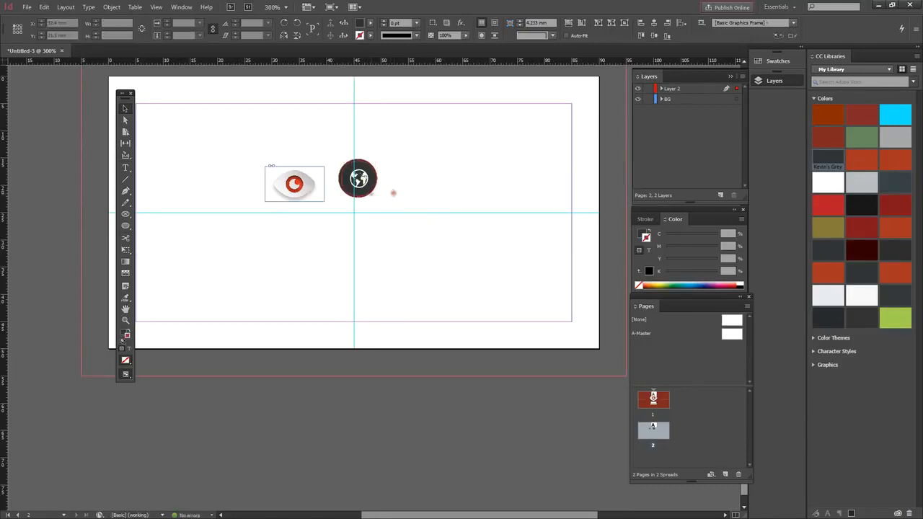
drag(343, 167, 340, 201)
click(370, 180)
click(363, 204)
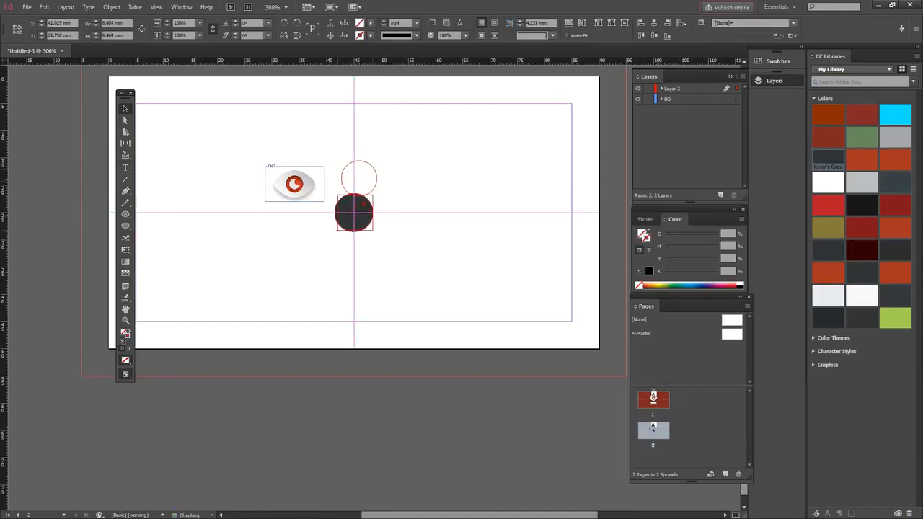
key(Left)
click(406, 235)
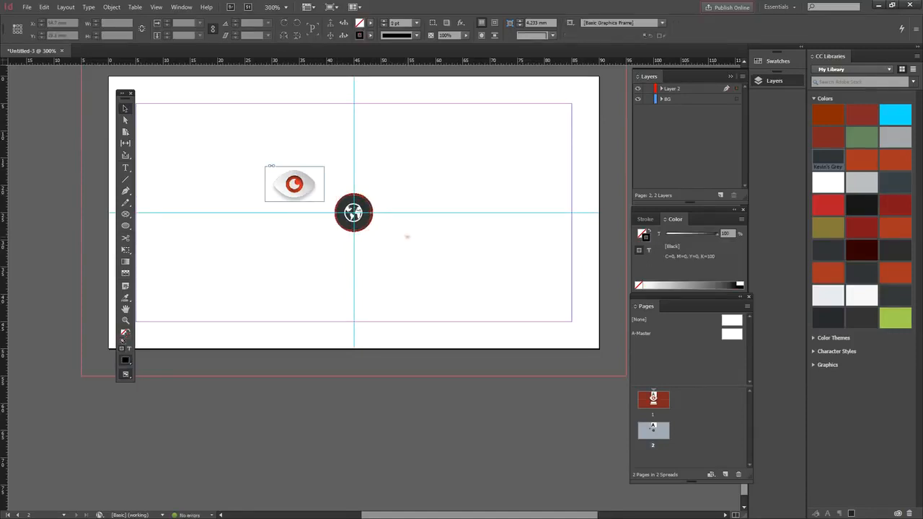
drag(340, 178, 384, 242)
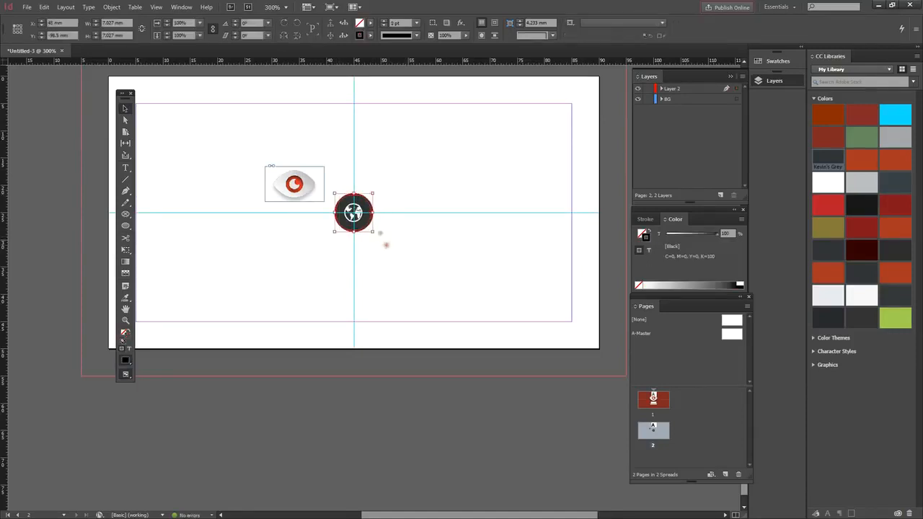
Step: Group the globe with its dark circle and move it above the page centre
right_click(368, 224)
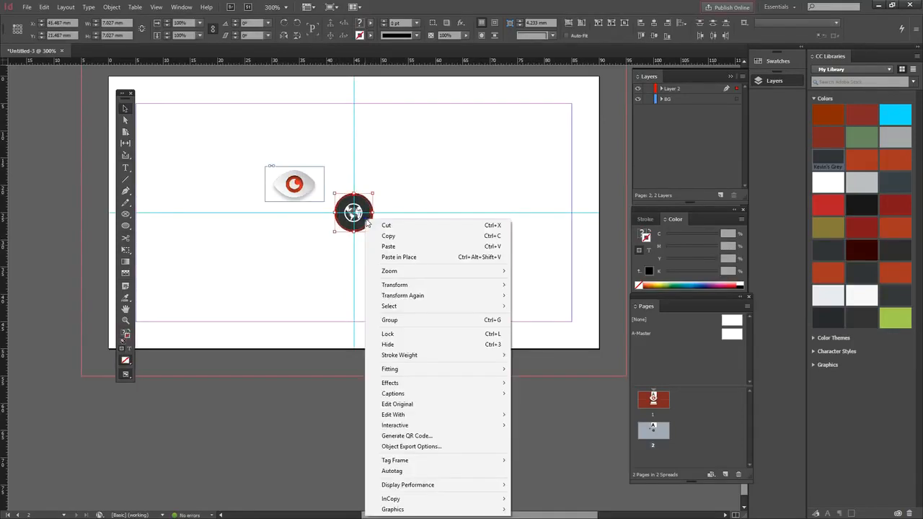
click(416, 320)
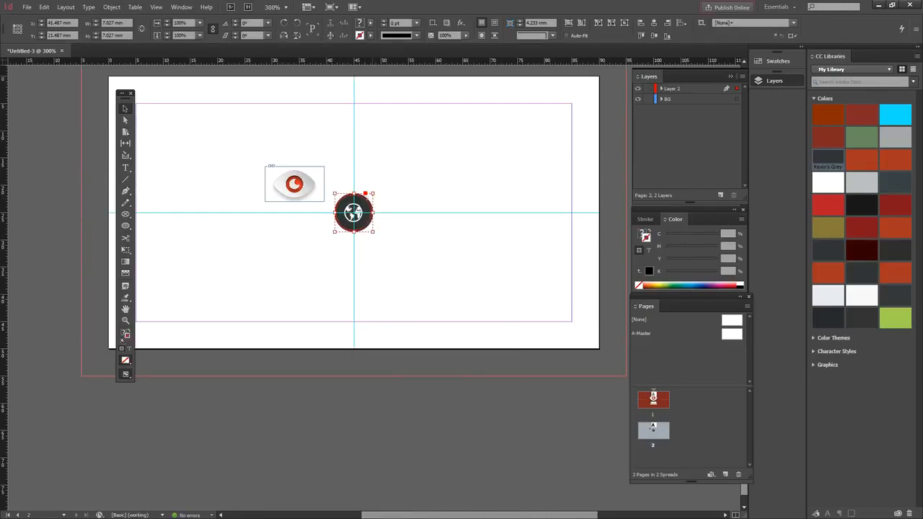
mouse_move(354, 213)
mouse_down()
mouse_move(408, 191)
mouse_move(354, 213)
mouse_move(367, 199)
mouse_move(352, 211)
mouse_move(354, 197)
mouse_up()
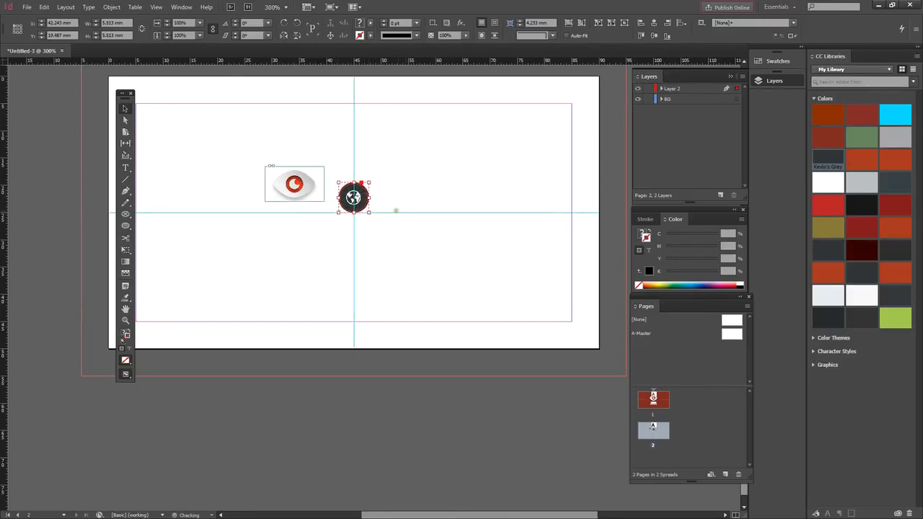
Step: Paste an ungrouped copy of the globe circle lower on the card
key(ctrl+v)
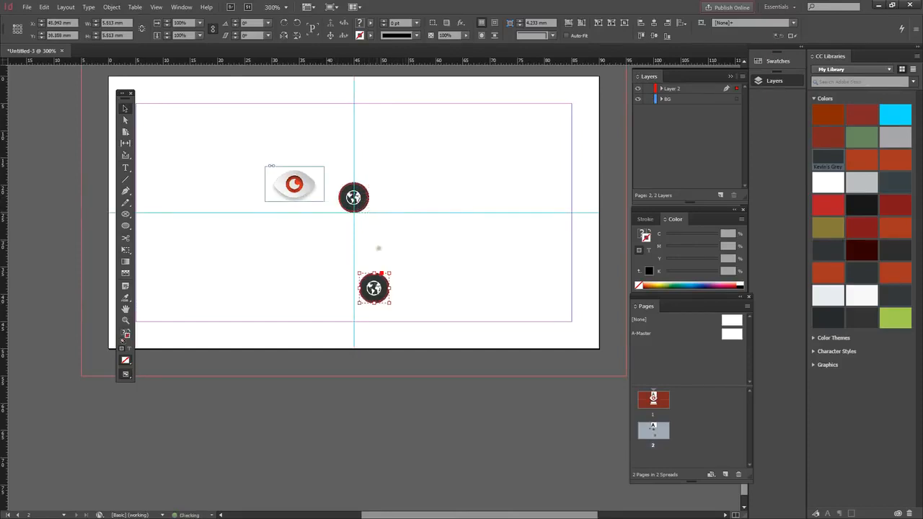
right_click(372, 288)
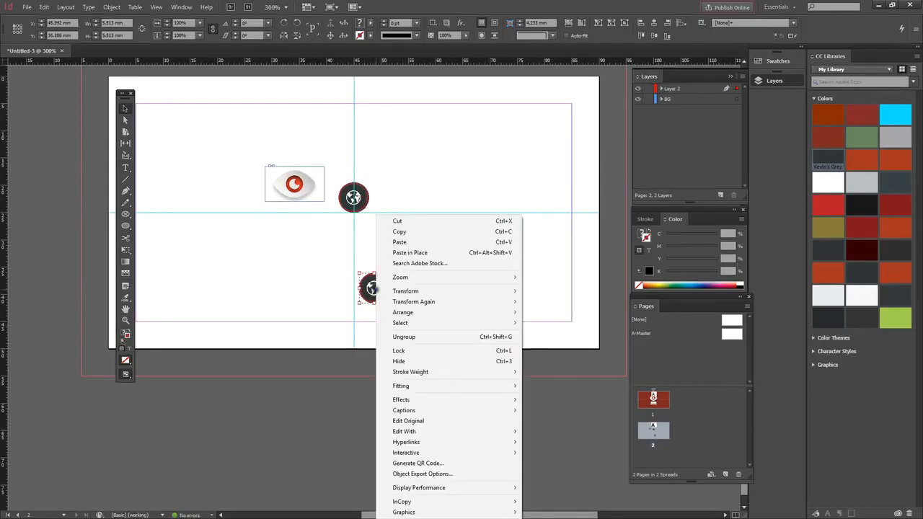
click(453, 337)
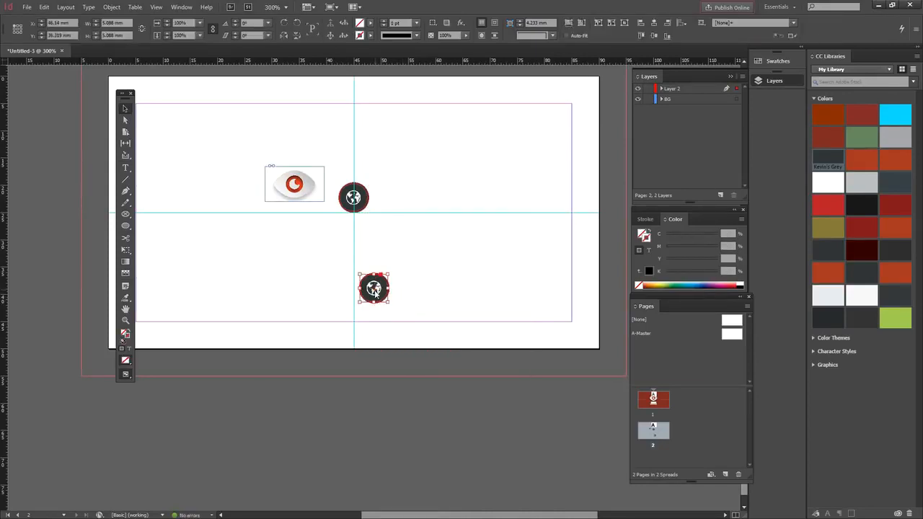
key(ctrl+d)
Step: Replace the copy's globe with location-icon
click(459, 203)
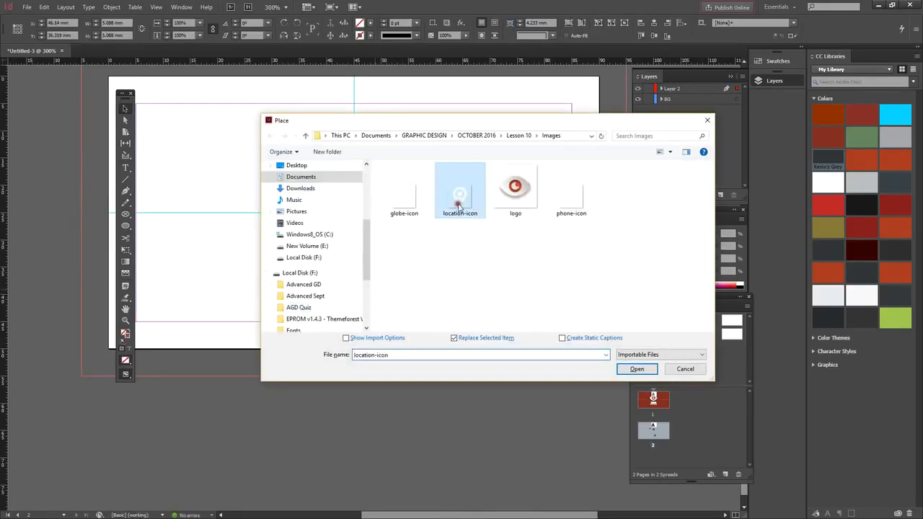
click(617, 368)
drag(335, 258, 398, 310)
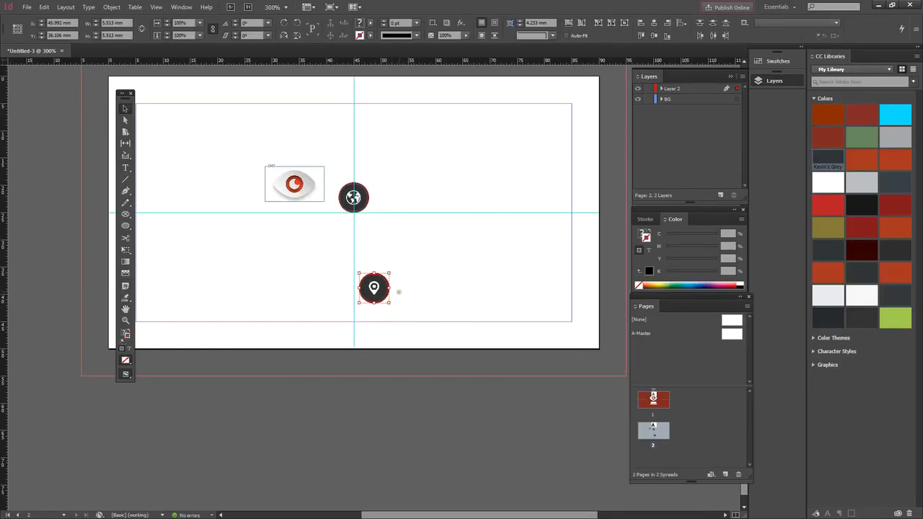
Step: Duplicate the pin circle to the right, swap in phone-icon, and move the pin circle left
drag(375, 289, 447, 254)
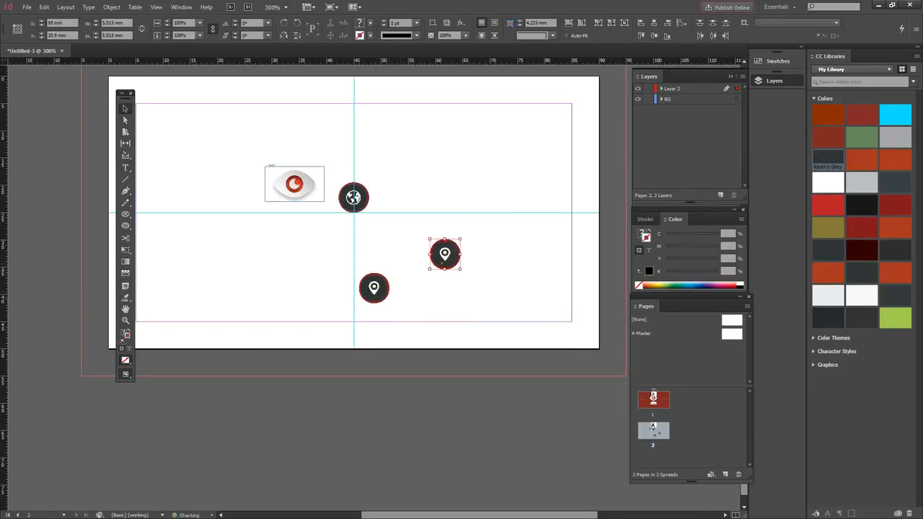
right_click(444, 258)
click(422, 286)
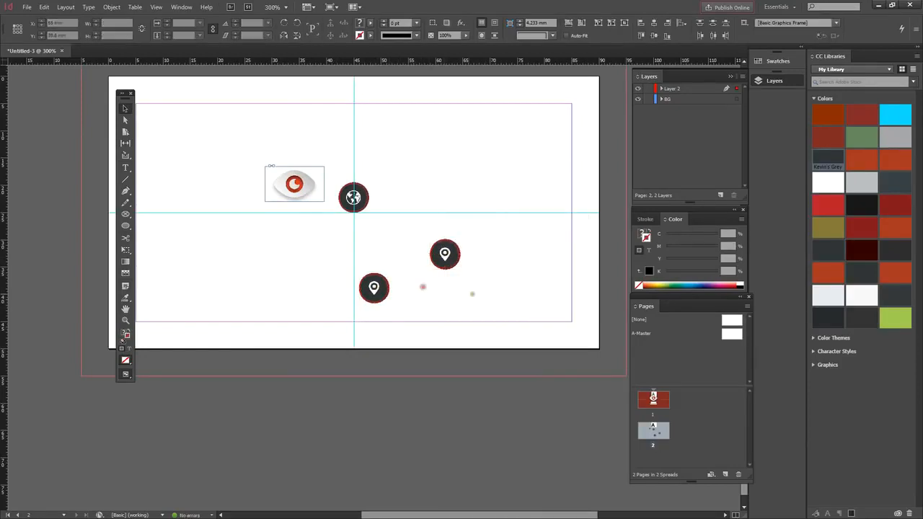
click(446, 255)
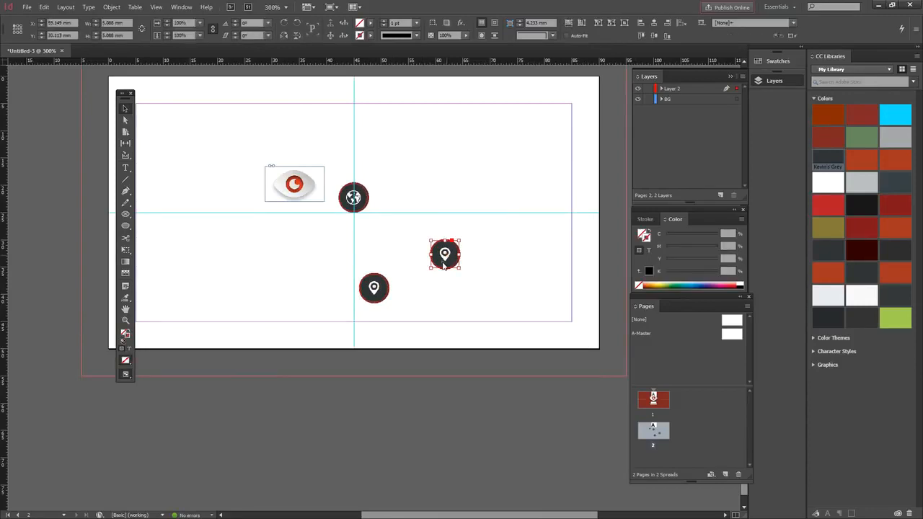
key(ctrl+d)
click(571, 189)
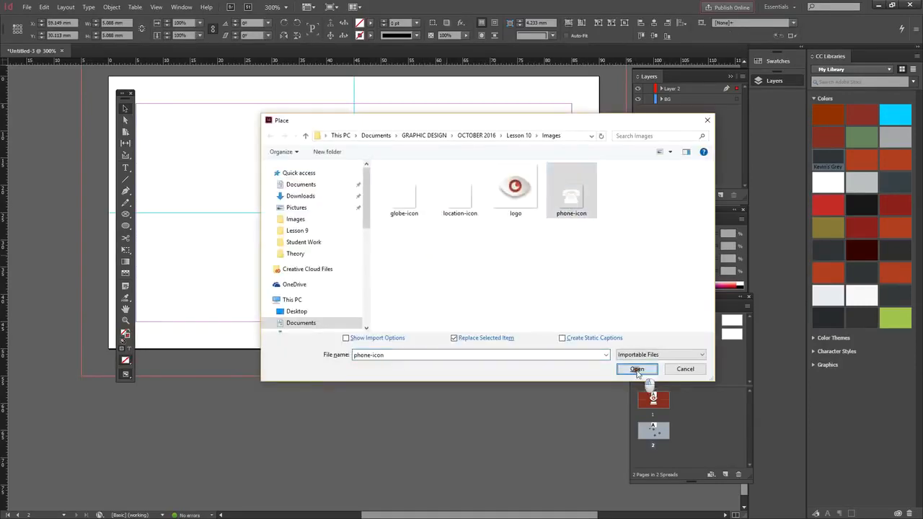
click(637, 369)
click(500, 266)
drag(335, 250, 299, 268)
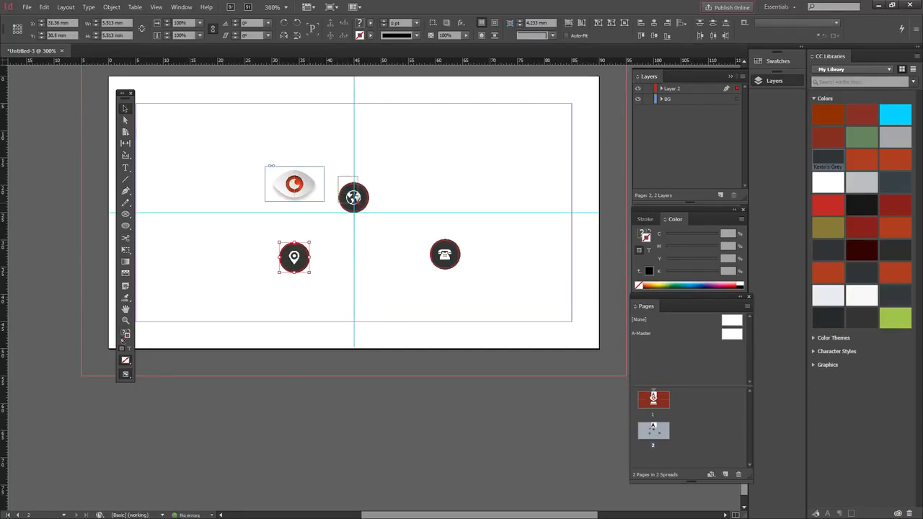
Step: Stack the globe circle at the page centre with the phone circle above it on the centre guide
click(352, 199)
drag(354, 199, 353, 253)
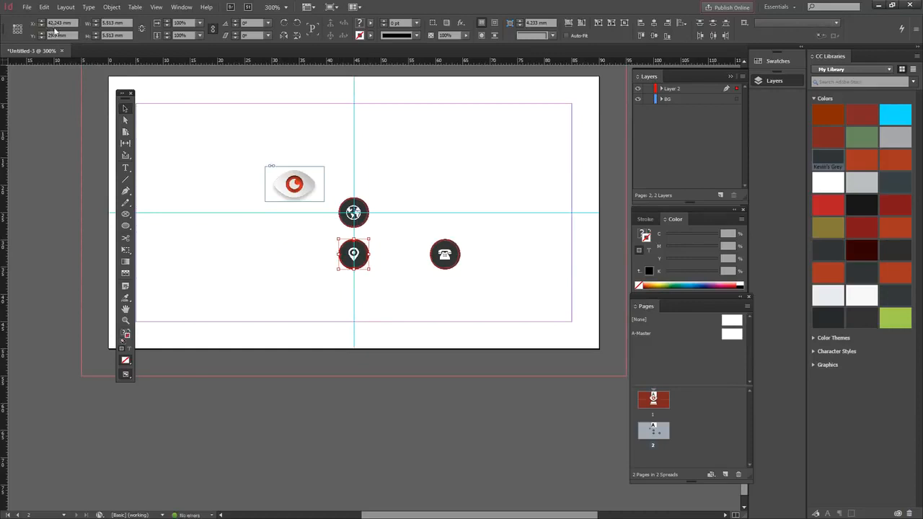
drag(428, 231, 481, 280)
drag(444, 249, 353, 174)
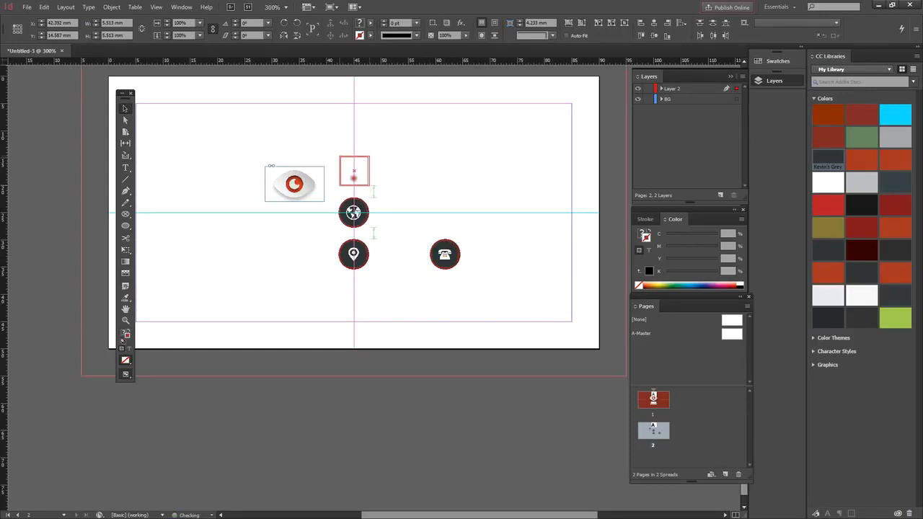
drag(353, 173, 353, 172)
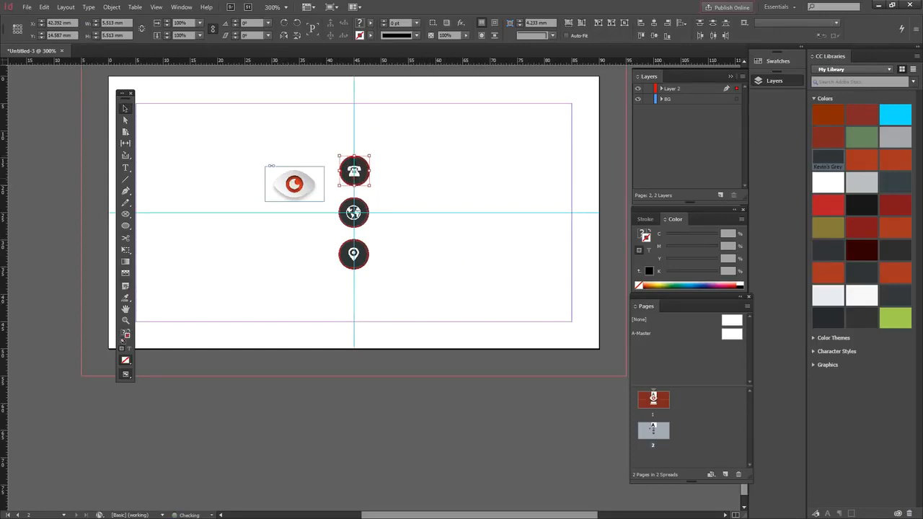
click(433, 251)
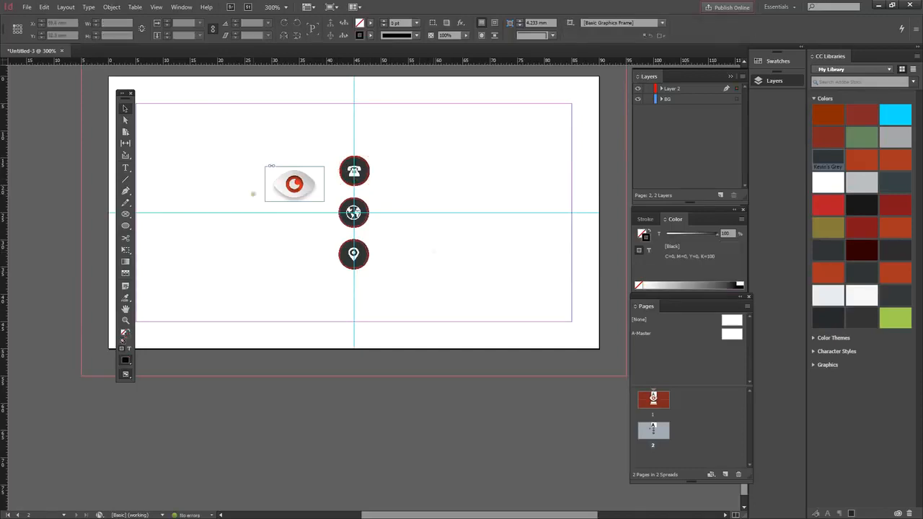
Step: Draw a text box left of the icons and type the card owner's name
key(t)
drag(168, 210, 296, 278)
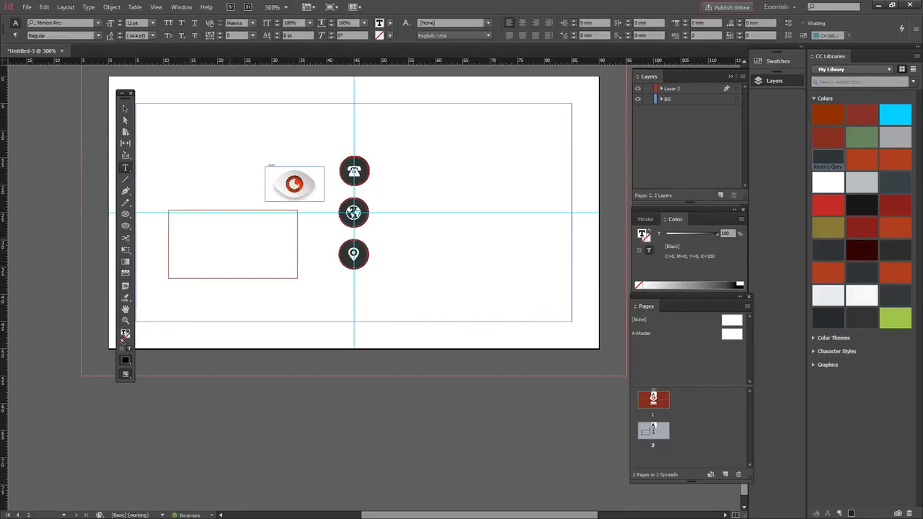
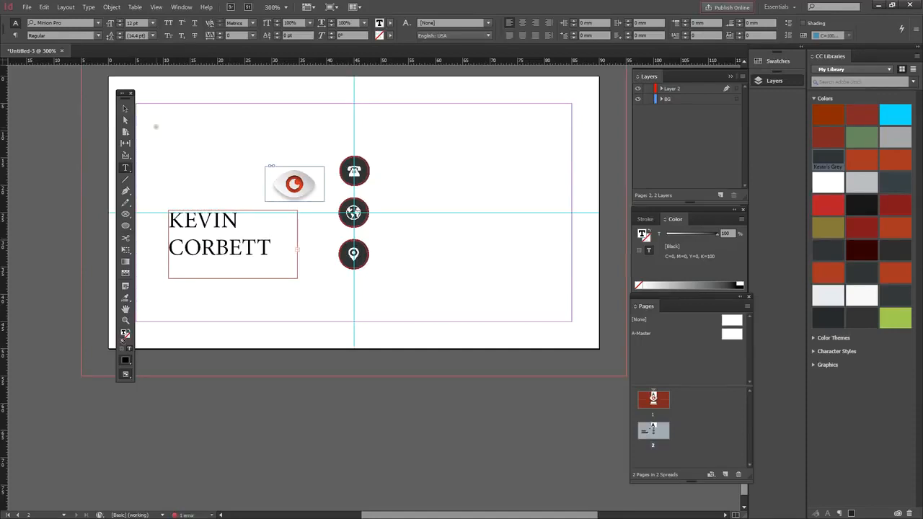
Step: Set the text to 10 pt and widen the frame so the name fits one line
double_click(215, 249)
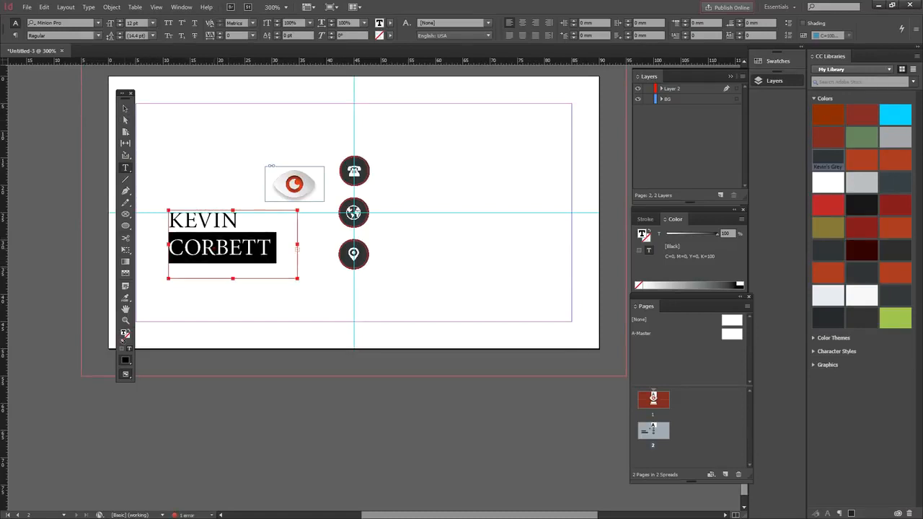
key(ctrl+a)
click(151, 23)
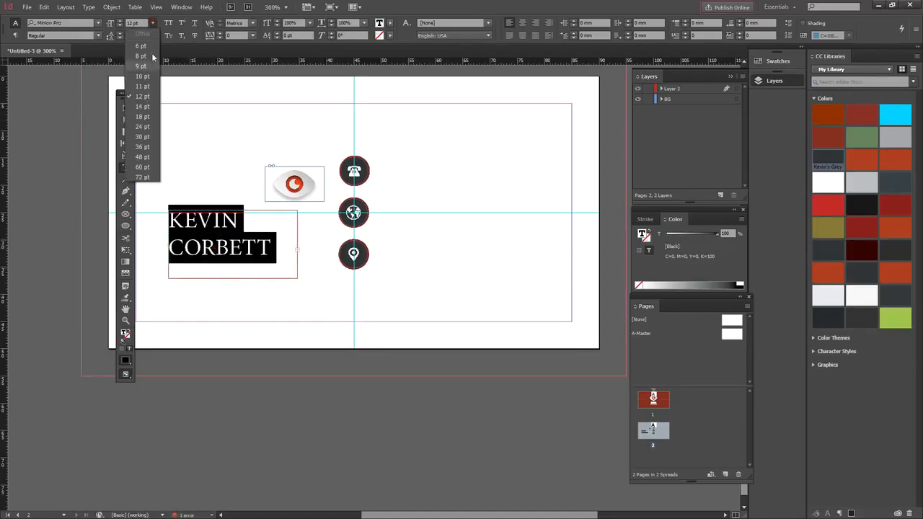
click(144, 80)
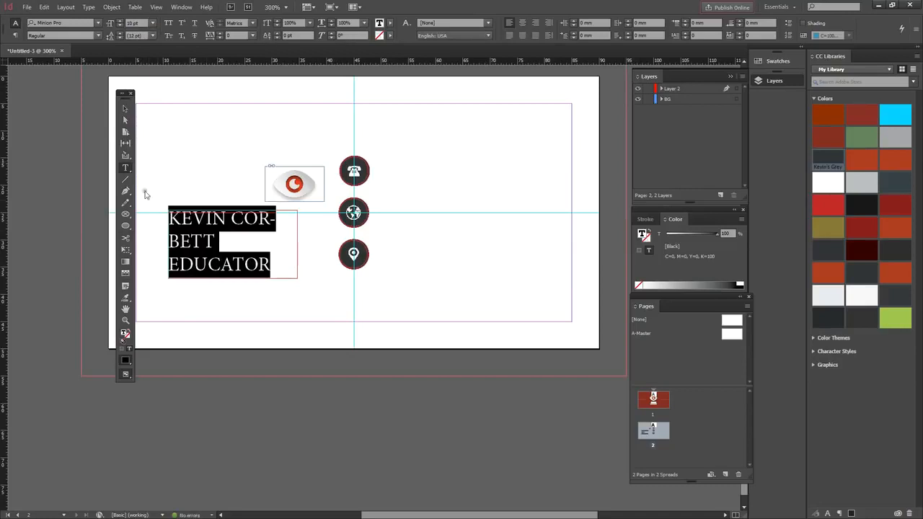
click(125, 109)
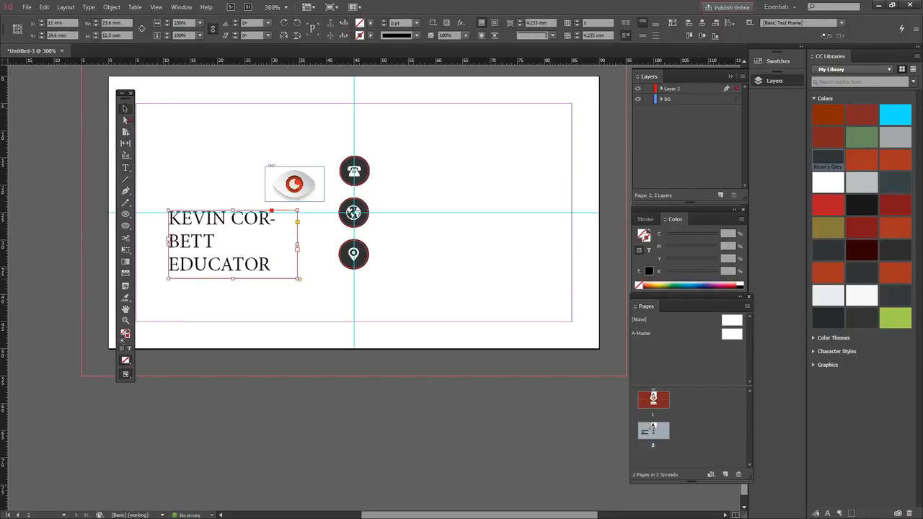
drag(297, 278, 341, 276)
Step: Set the name in Ubuntu Bold and EDUCATOR in Ubuntu Light
click(125, 167)
drag(271, 247, 168, 218)
click(67, 23)
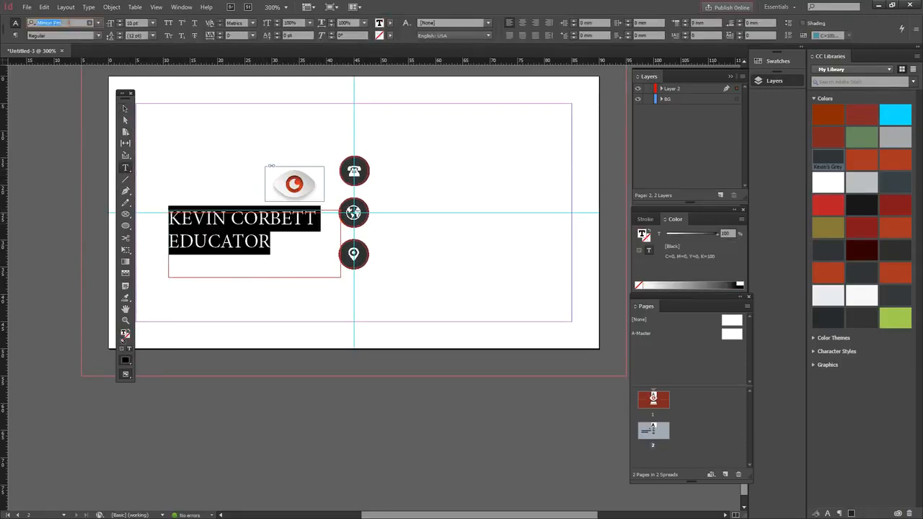
text(ubunt)
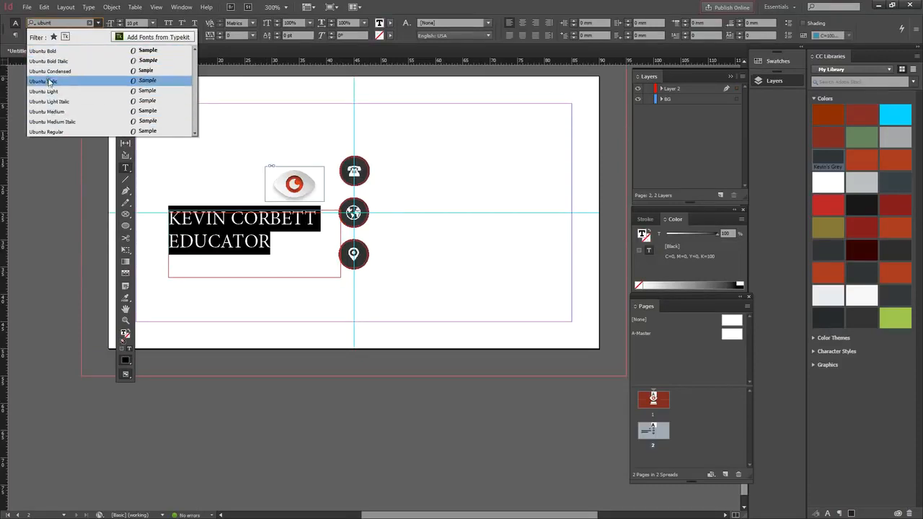
click(49, 51)
drag(272, 241, 160, 230)
click(99, 35)
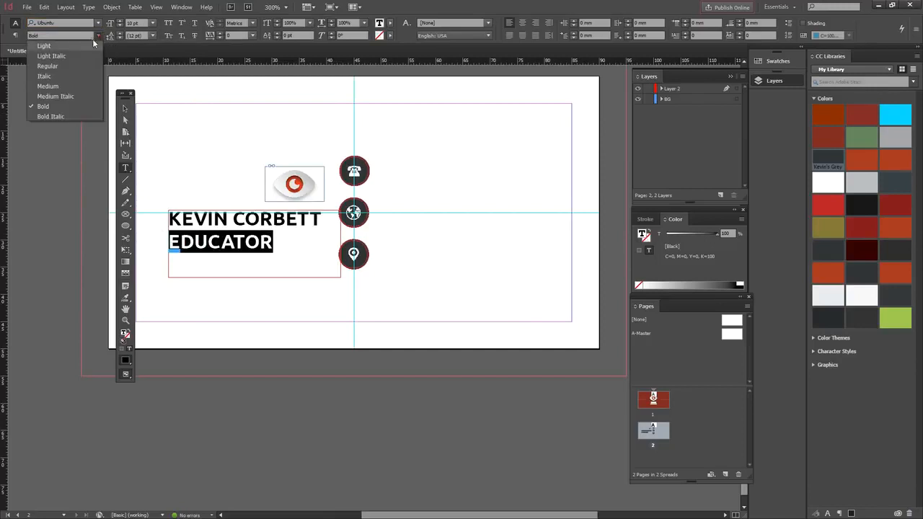
click(59, 43)
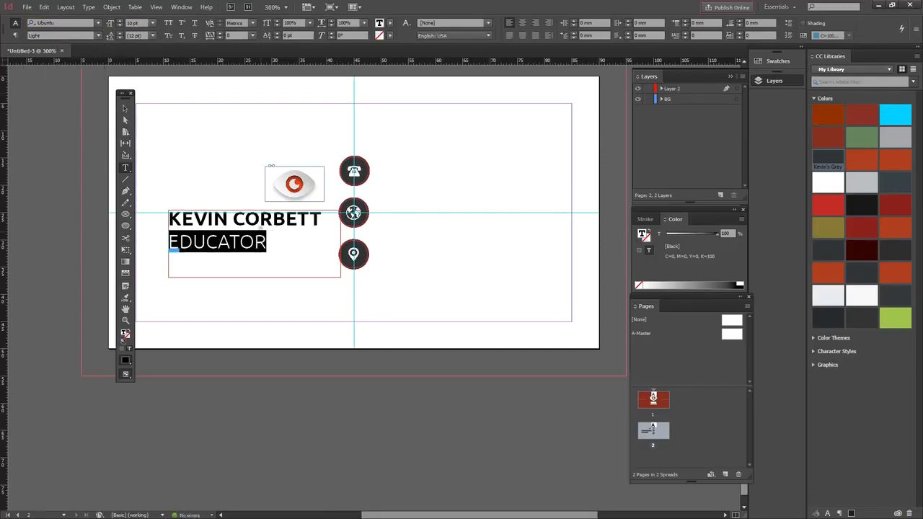
Step: Colour both lines with the card's custom red swatch and right-align them against the icons
drag(322, 218, 163, 215)
drag(271, 244, 162, 219)
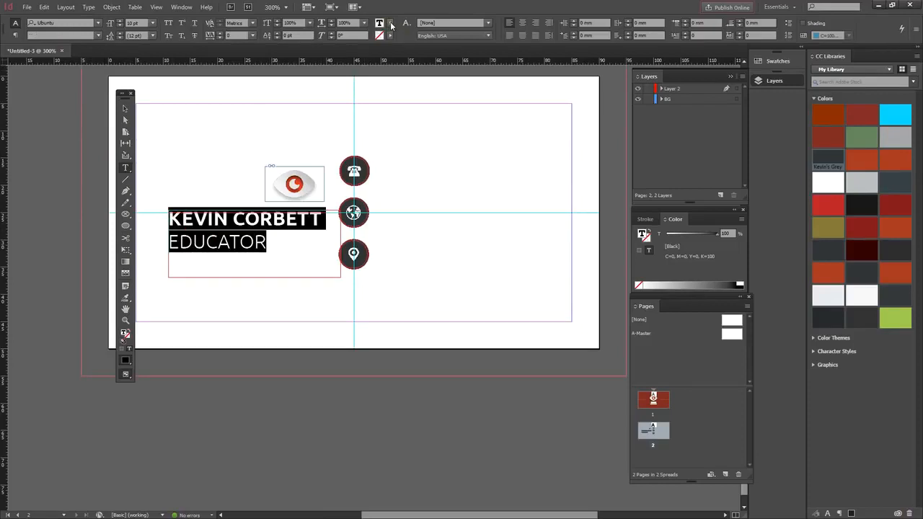
click(391, 24)
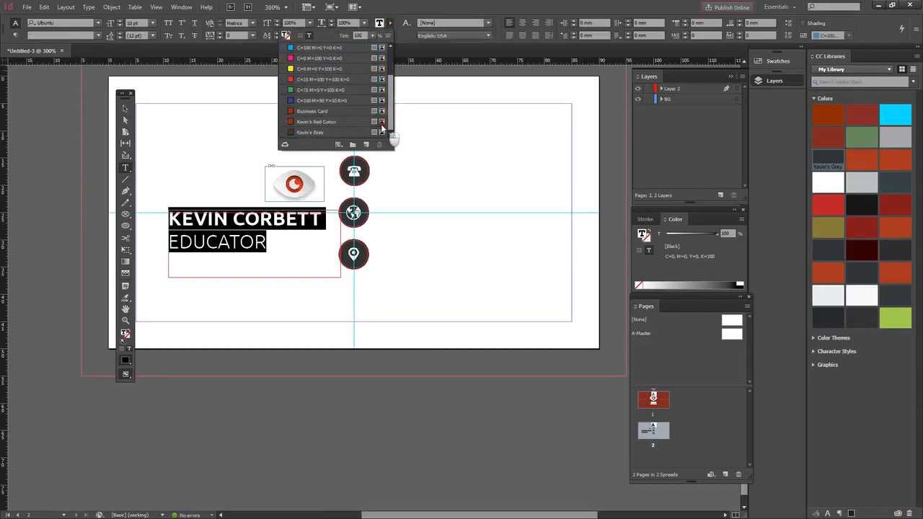
click(292, 122)
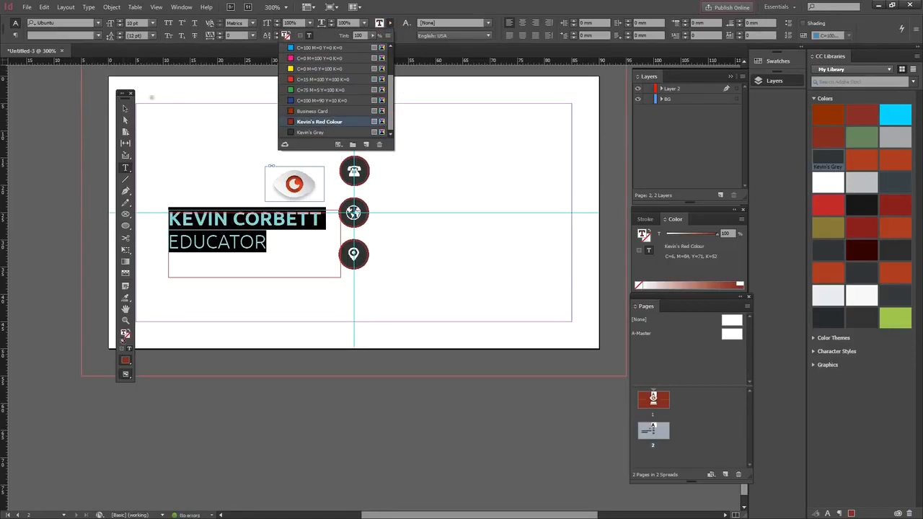
click(127, 108)
click(190, 152)
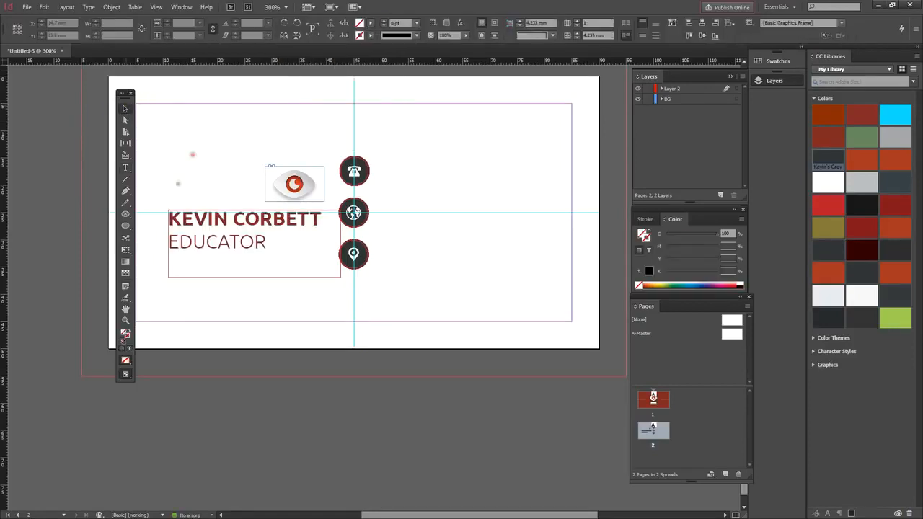
click(125, 169)
click(275, 248)
key(ctrl+a)
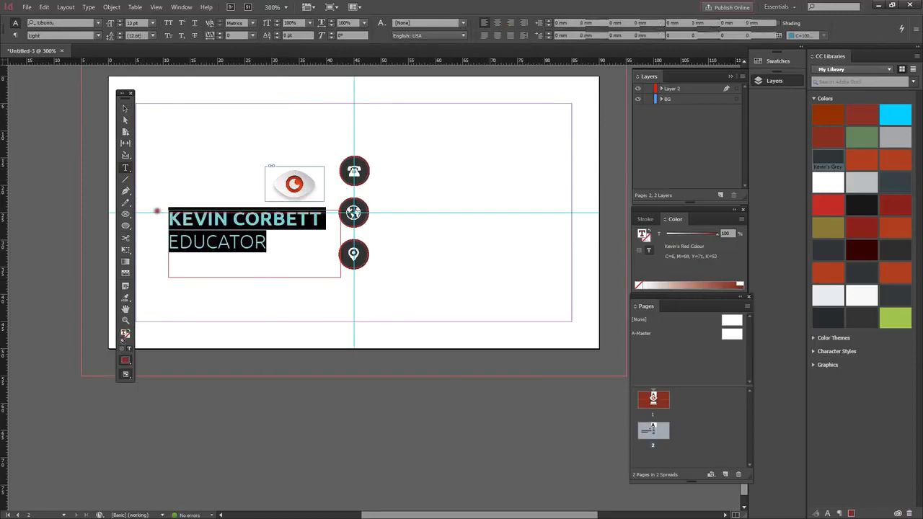
click(534, 22)
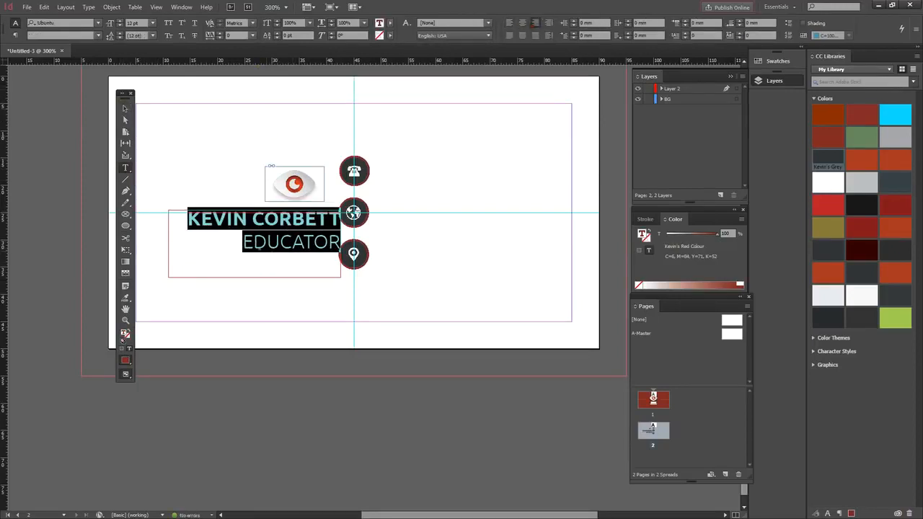
Step: Reposition the name block and eye logo, and centre the text vertically in its frame
click(125, 108)
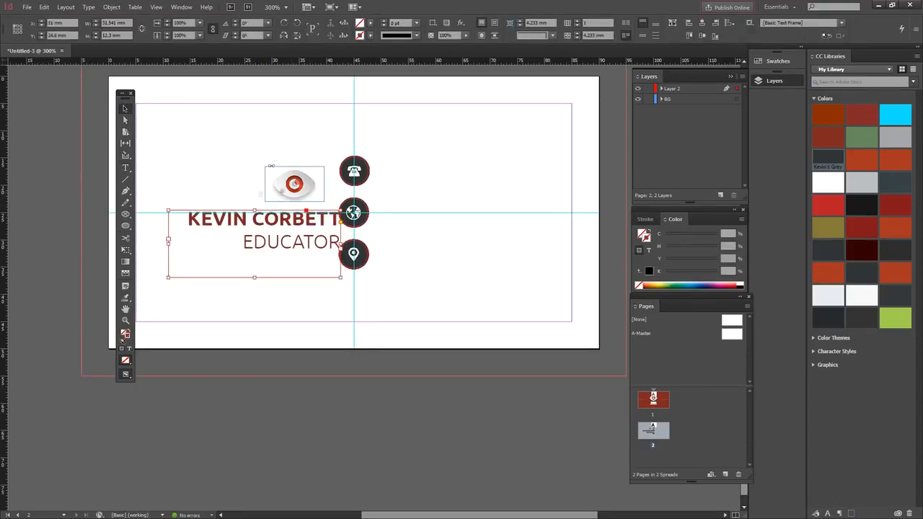
drag(282, 189, 285, 144)
drag(285, 218, 271, 183)
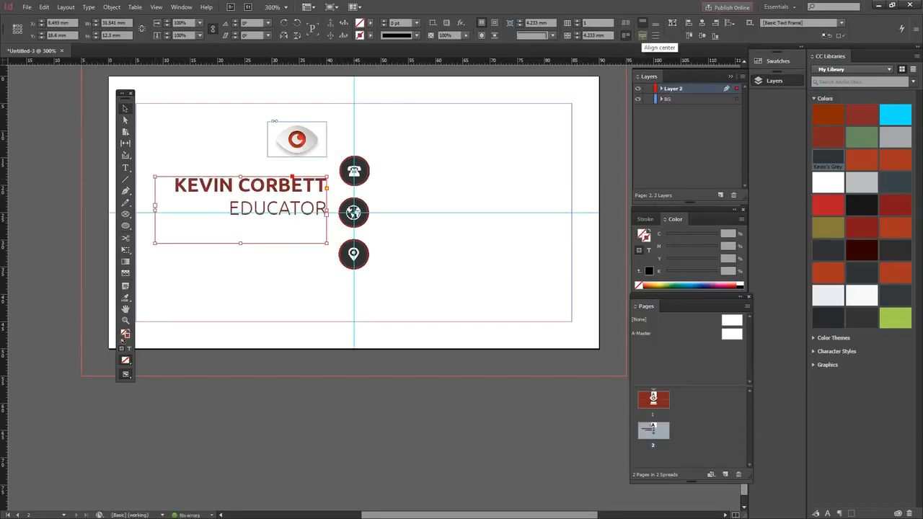
click(642, 35)
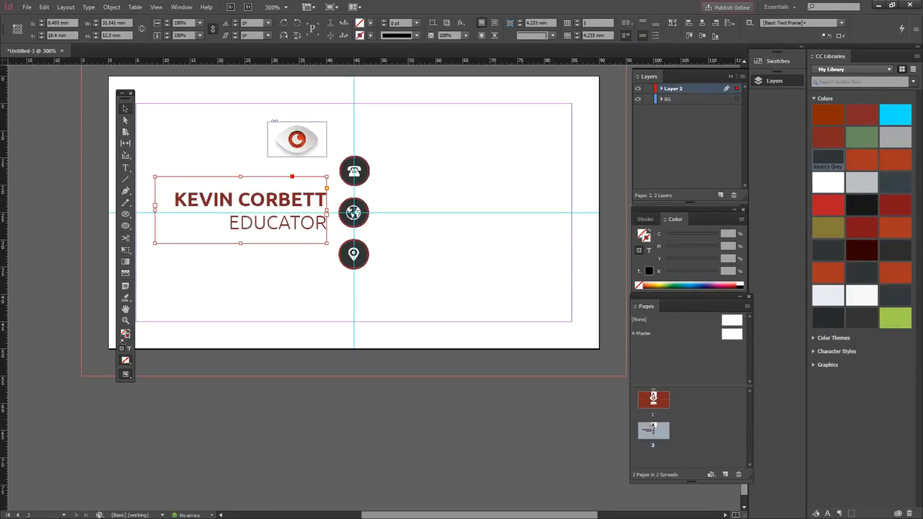
drag(283, 201, 282, 198)
click(310, 147)
drag(311, 151, 310, 162)
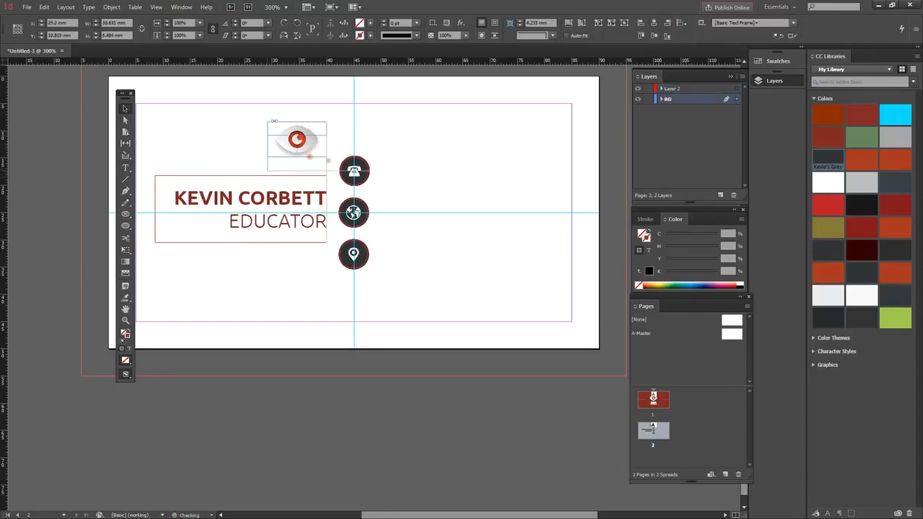
Step: Paste a copy of the name block and drag it right of the icon column
click(236, 202)
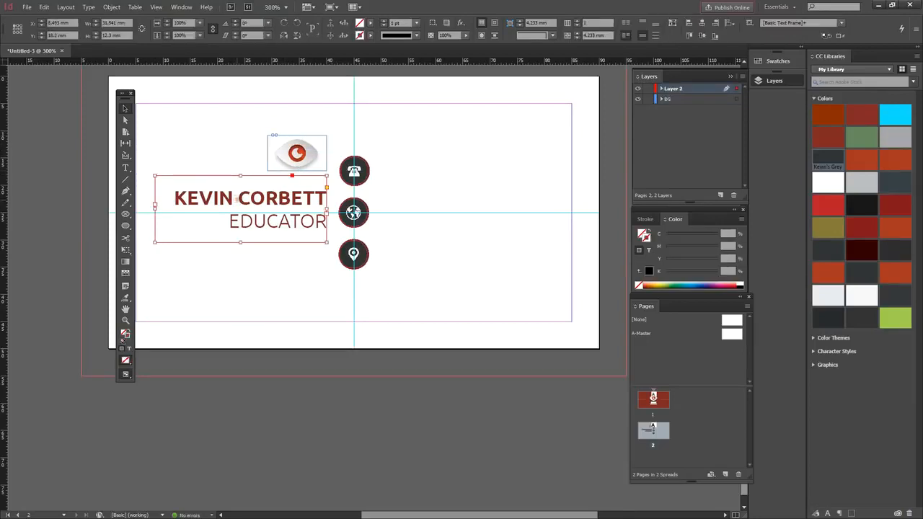
key(ctrl+v)
drag(389, 277, 483, 202)
Step: Replace the copied block's text with the phone number
click(126, 168)
drag(401, 199, 578, 235)
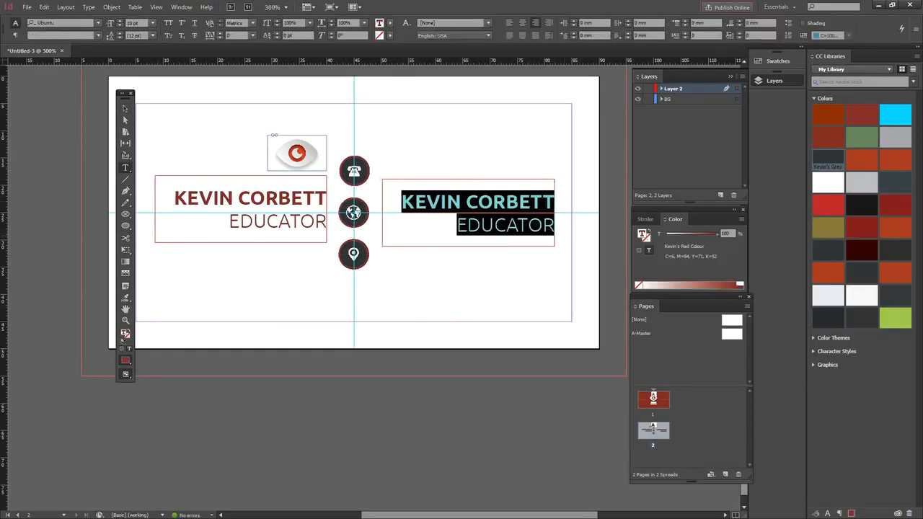
text(123 - 45678910)
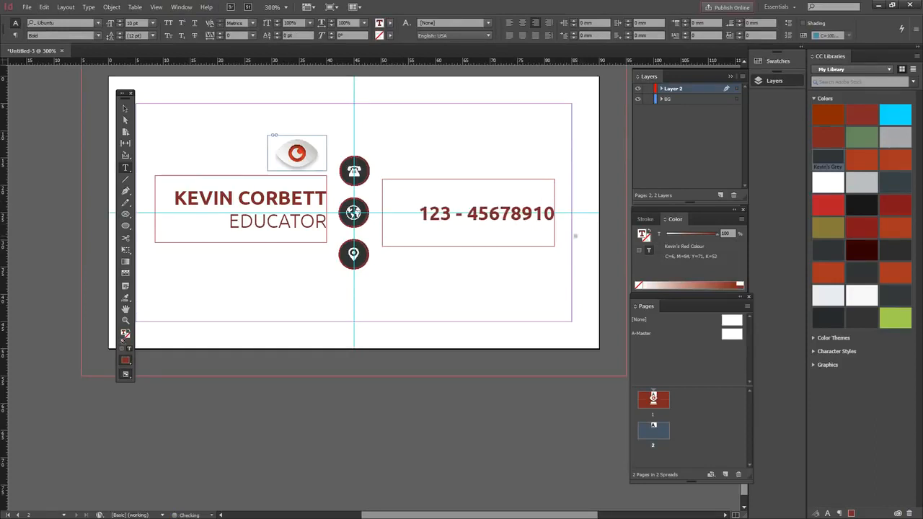
Step: Make the phone number black, Regular weight, 9 pt and left-aligned
drag(554, 216, 417, 214)
click(392, 23)
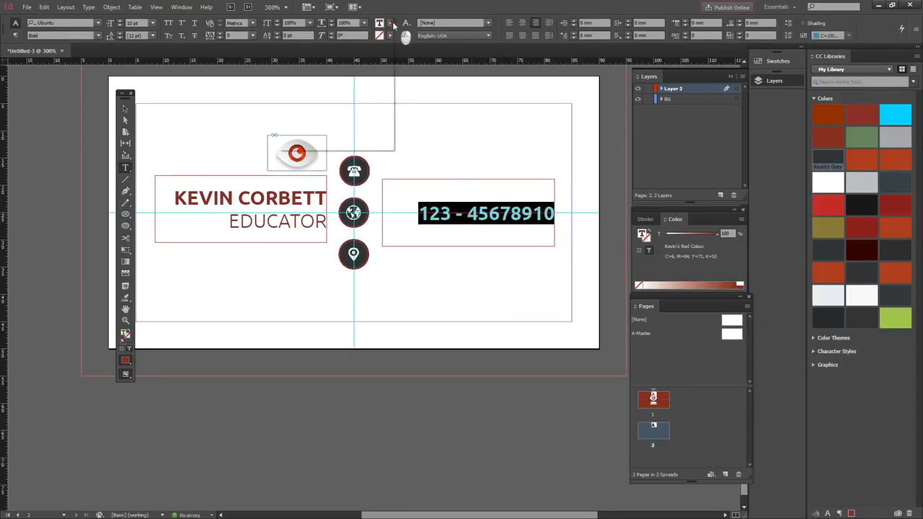
click(290, 48)
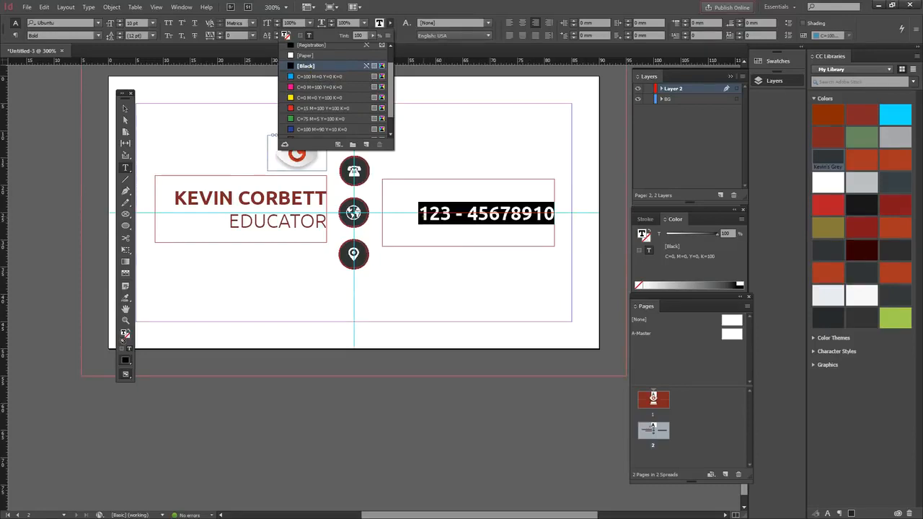
click(96, 34)
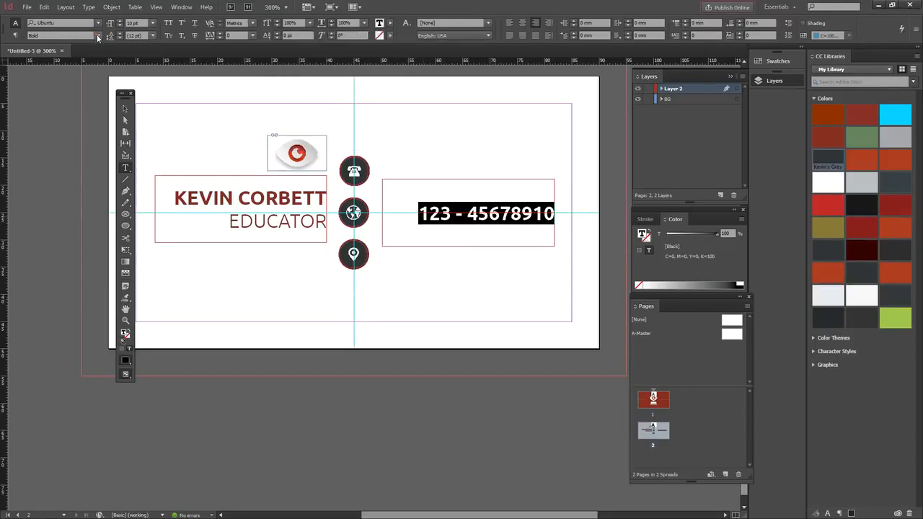
click(97, 34)
click(54, 64)
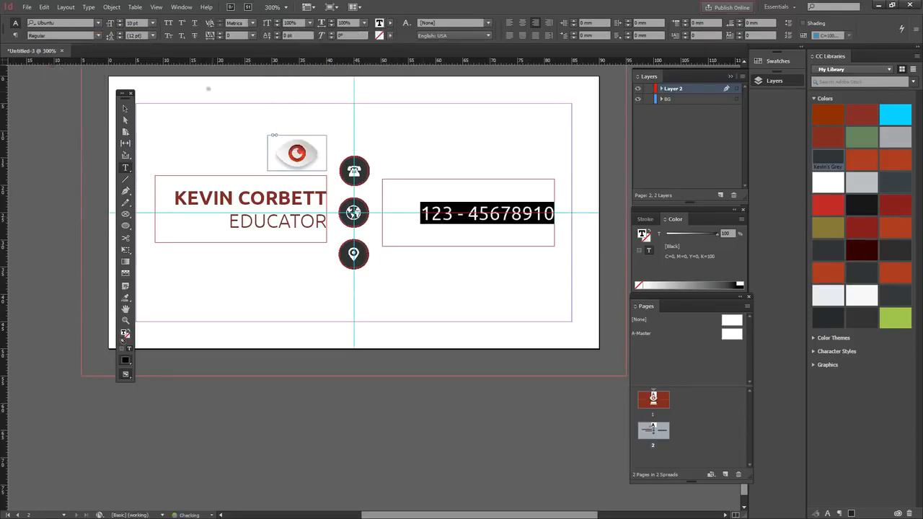
click(153, 23)
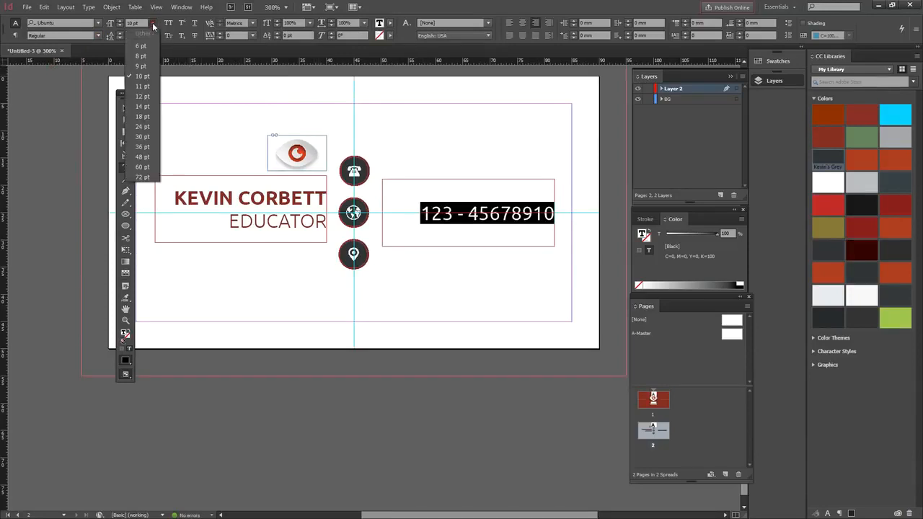
click(143, 65)
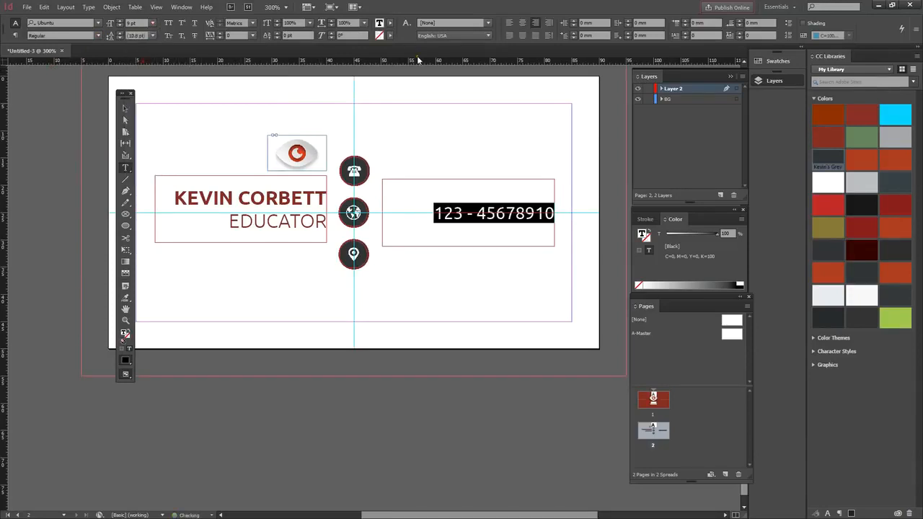
click(510, 23)
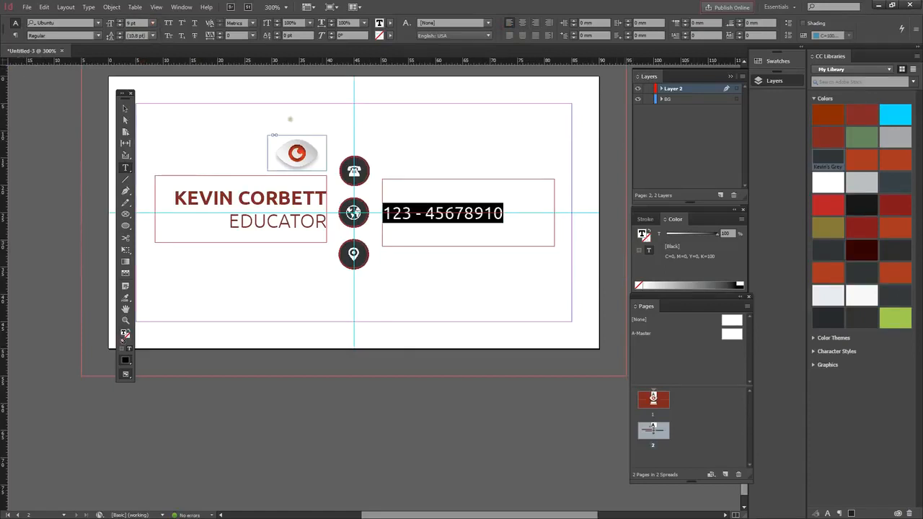
Step: Move the phone number frame up beside the phone icon and check it in Preview mode
click(125, 108)
drag(404, 193, 400, 172)
click(427, 256)
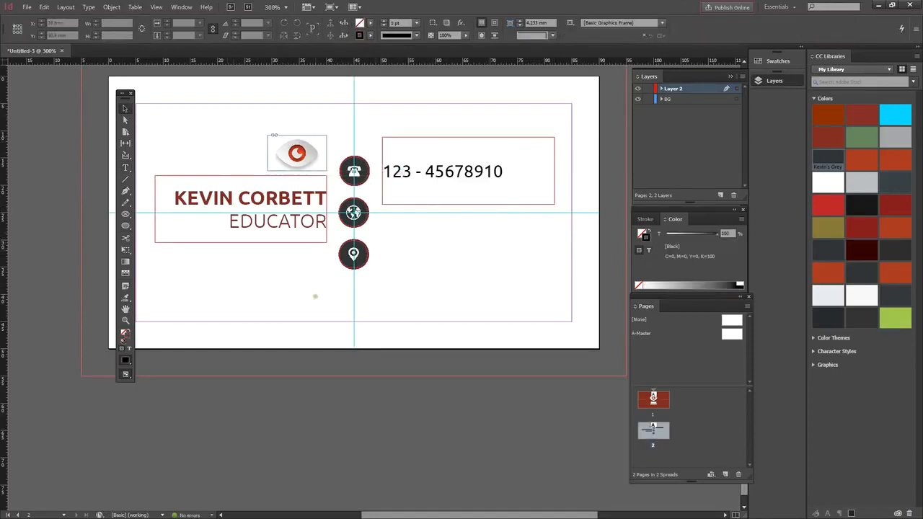
key(w)
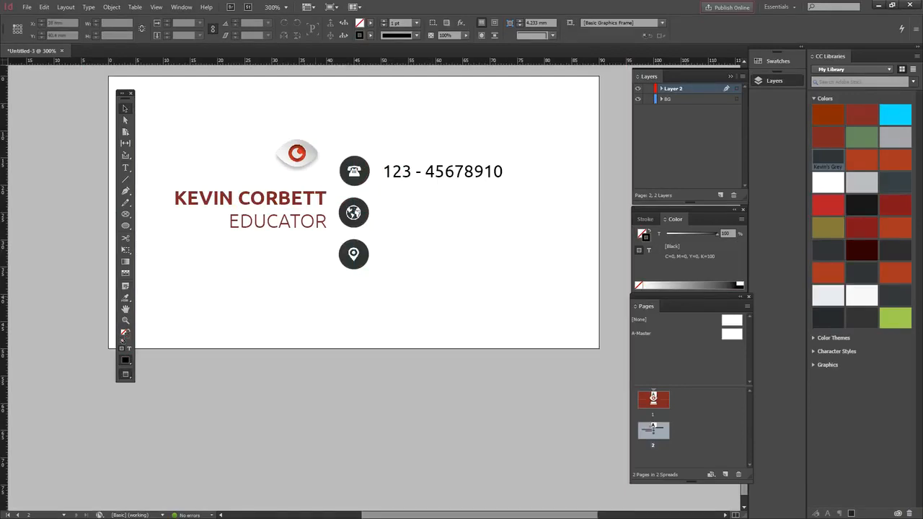
key(w)
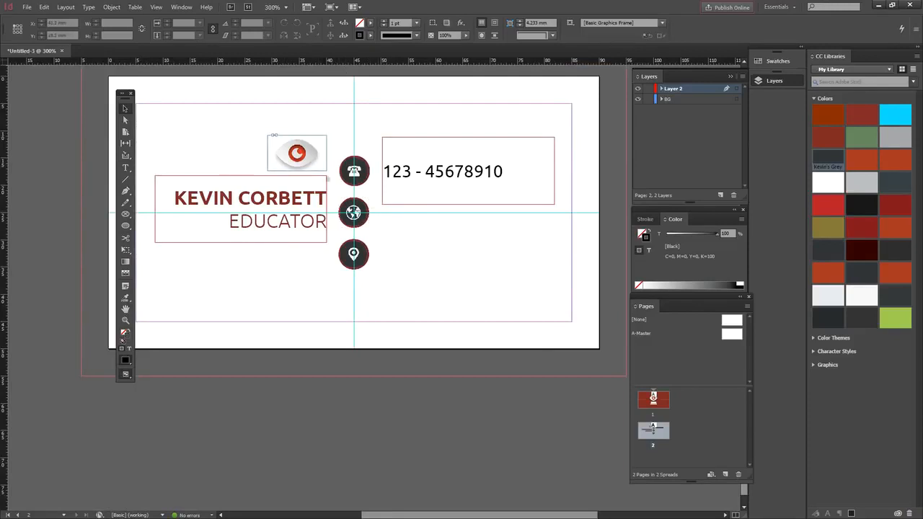
Step: Save the document under the name 'card'
click(28, 8)
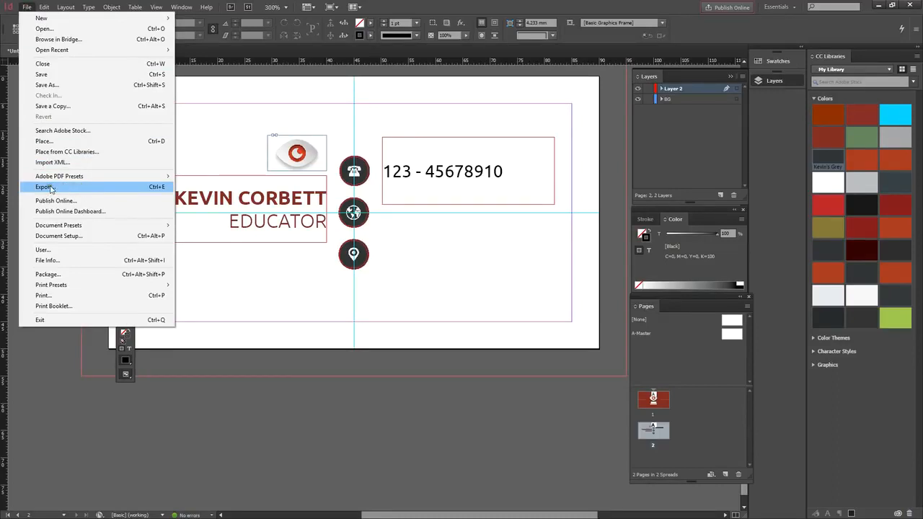
click(48, 76)
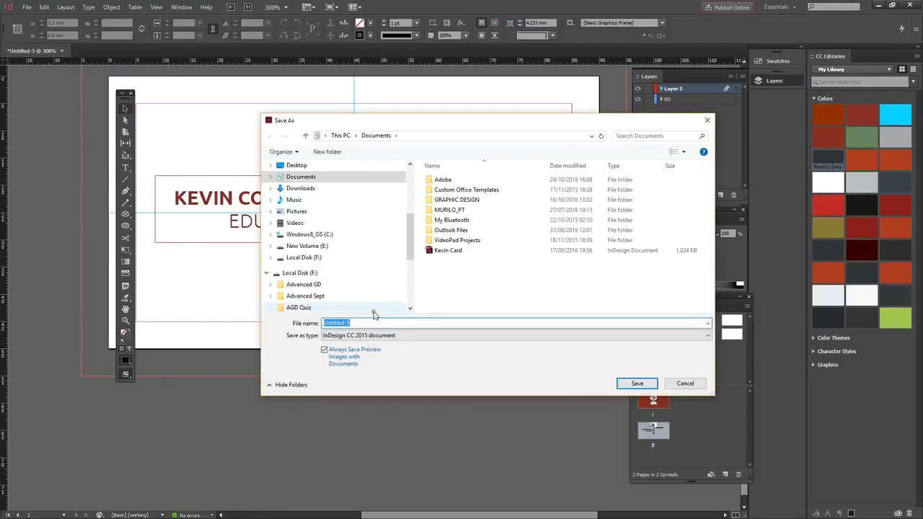
text(card)
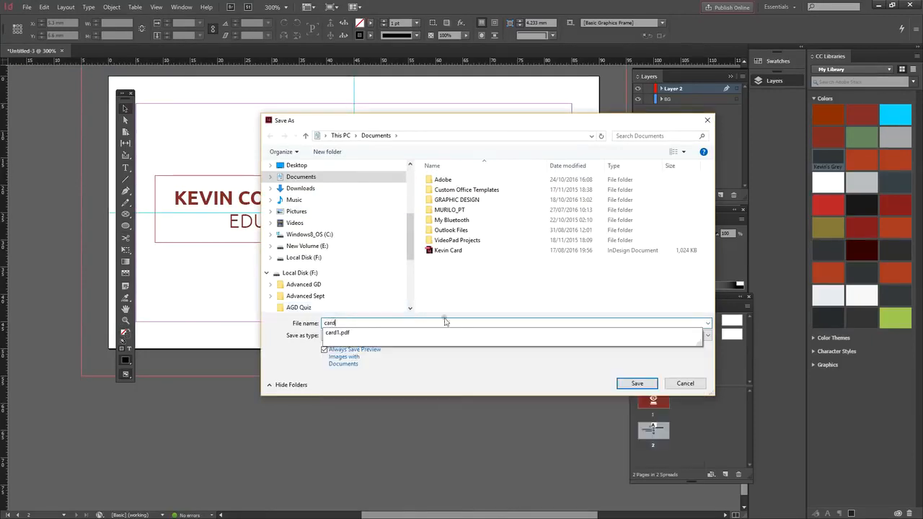
click(637, 383)
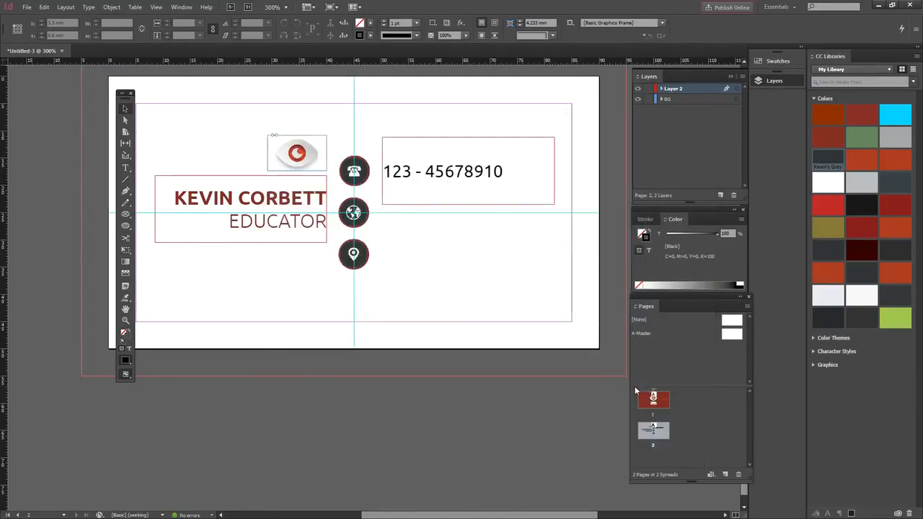
Step: Export the document as 'card' in Adobe PDF (Print) format
click(27, 7)
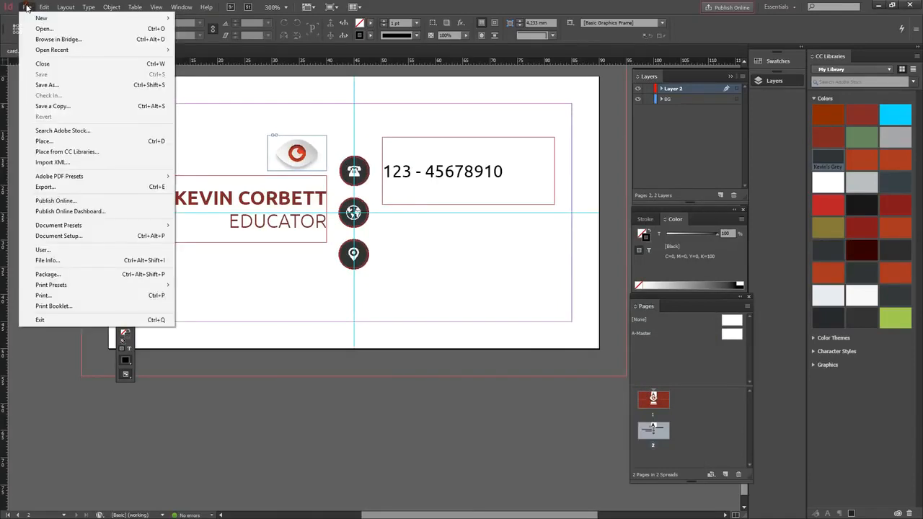
click(88, 187)
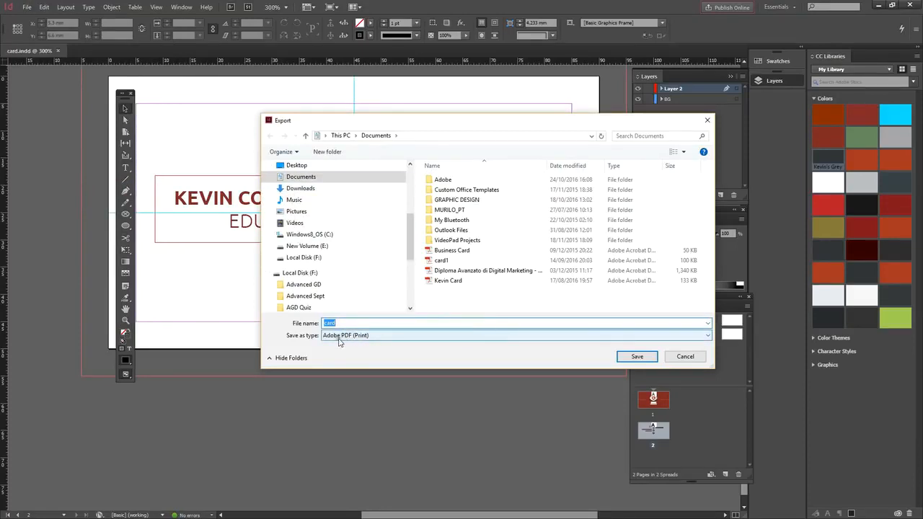
click(637, 357)
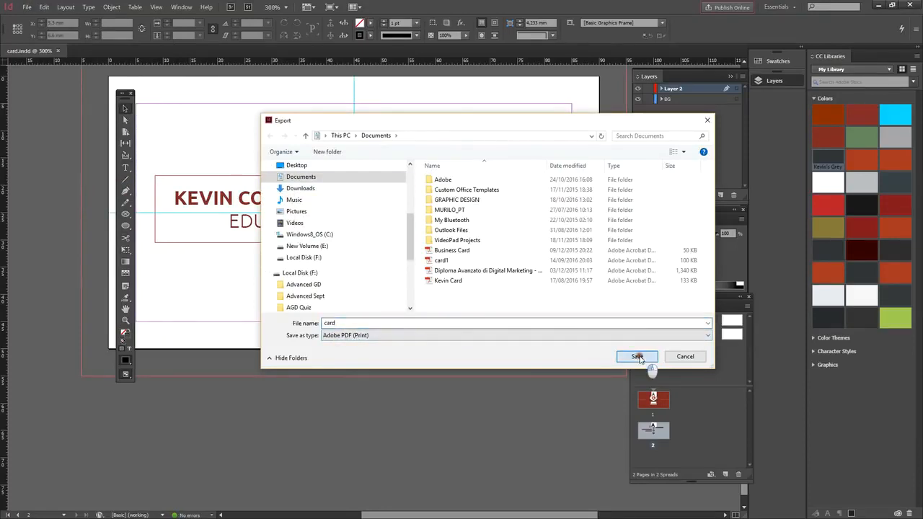
click(552, 338)
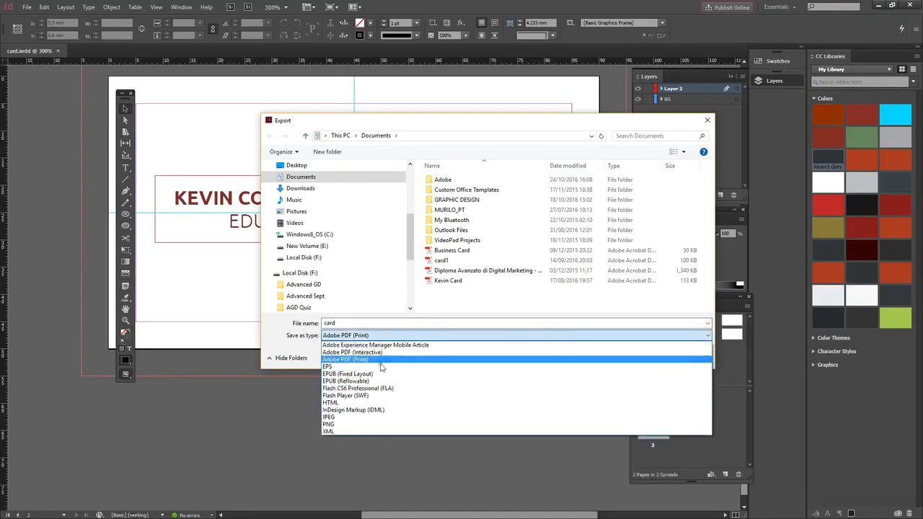
click(385, 336)
click(631, 359)
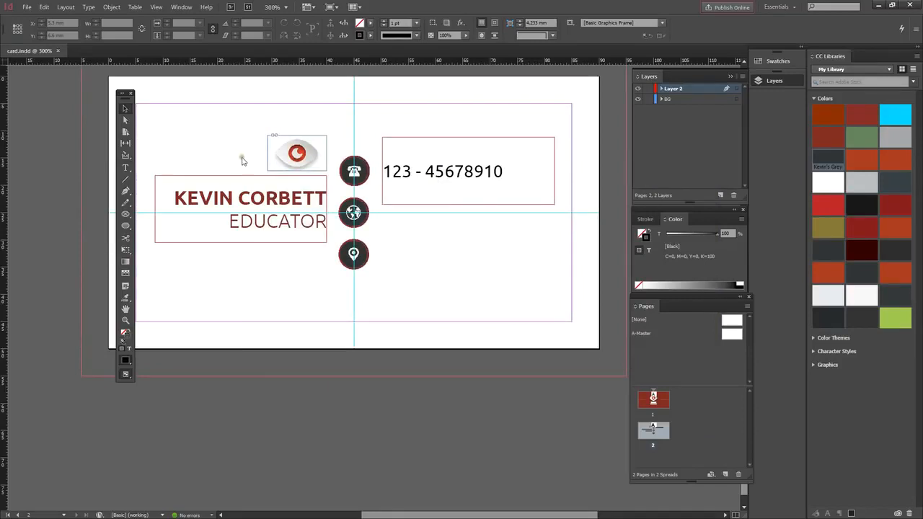
Step: Choose the [High Quality Print] PDF export preset
drag(430, 107, 392, 106)
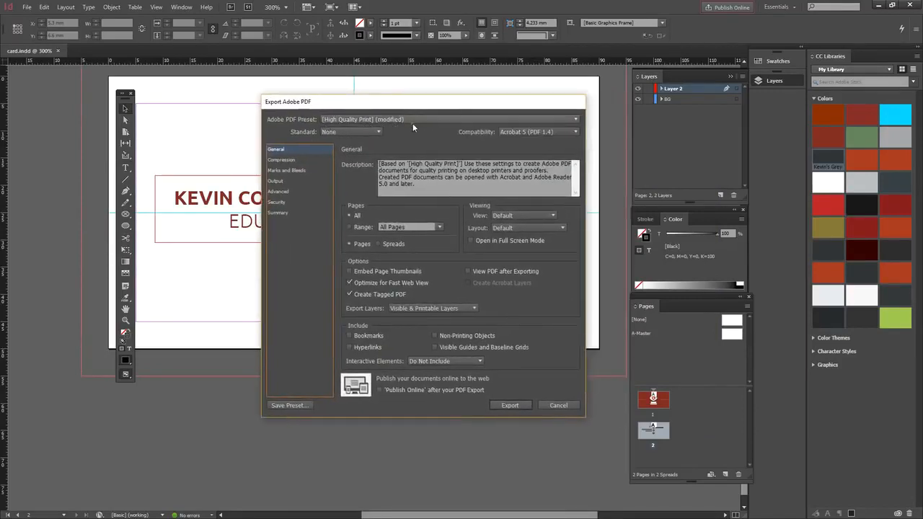
click(419, 117)
click(373, 130)
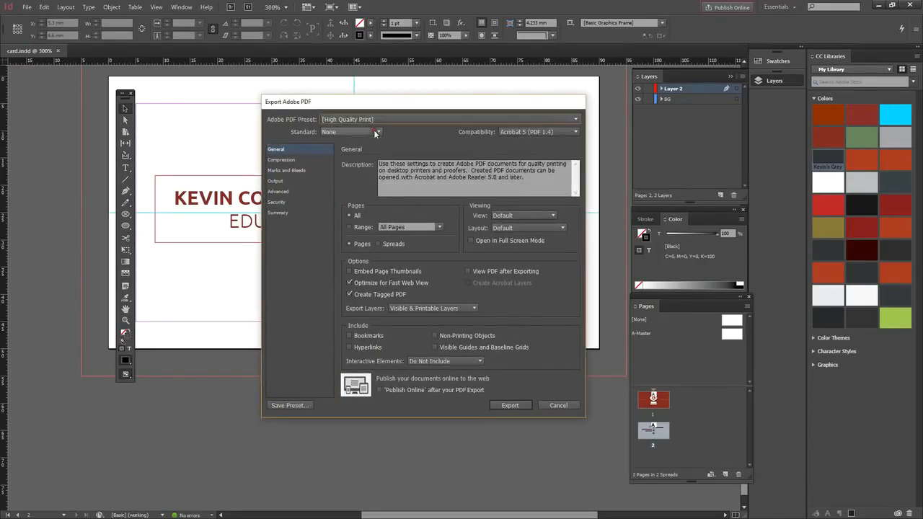
click(391, 115)
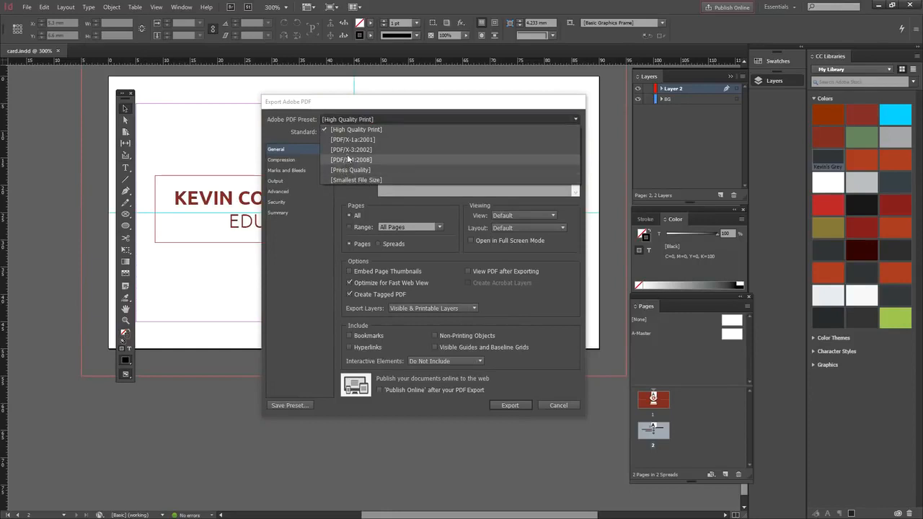
click(355, 131)
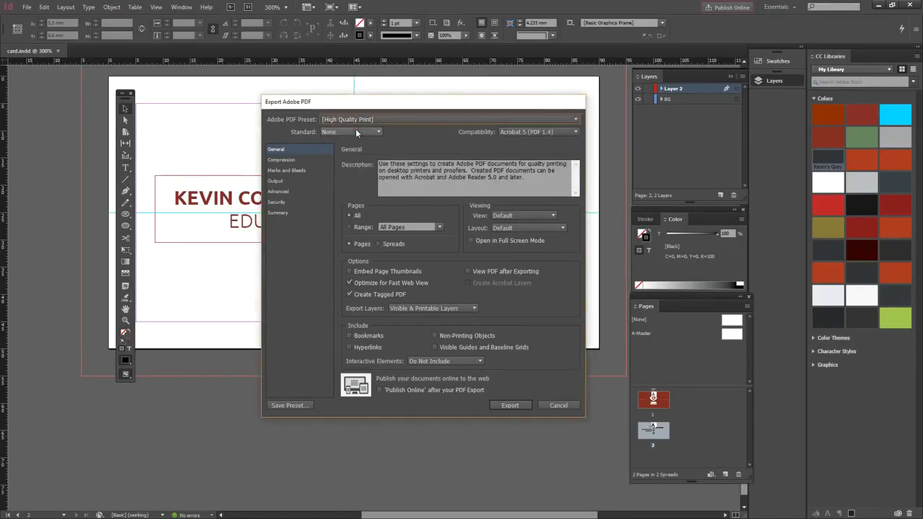
Step: Enable All Printer's Marks and the document's 5 mm bleed, then export the PDF
click(286, 171)
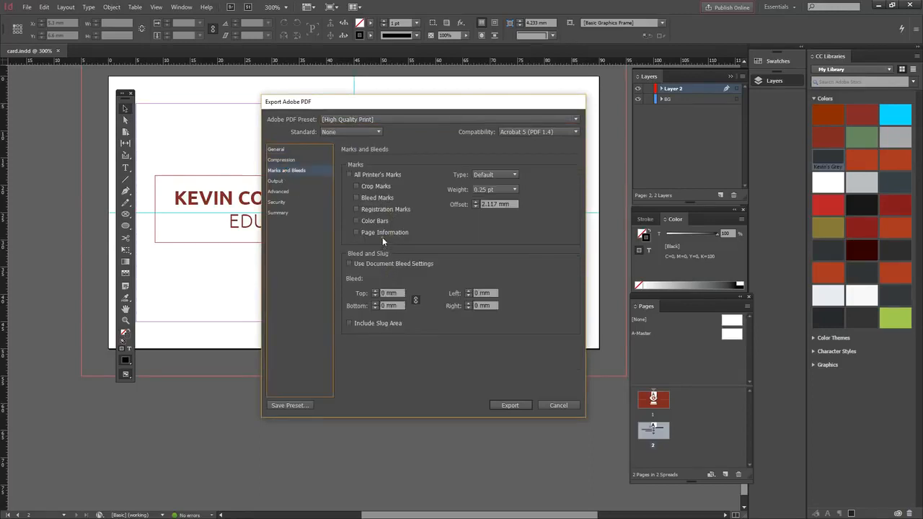
click(349, 174)
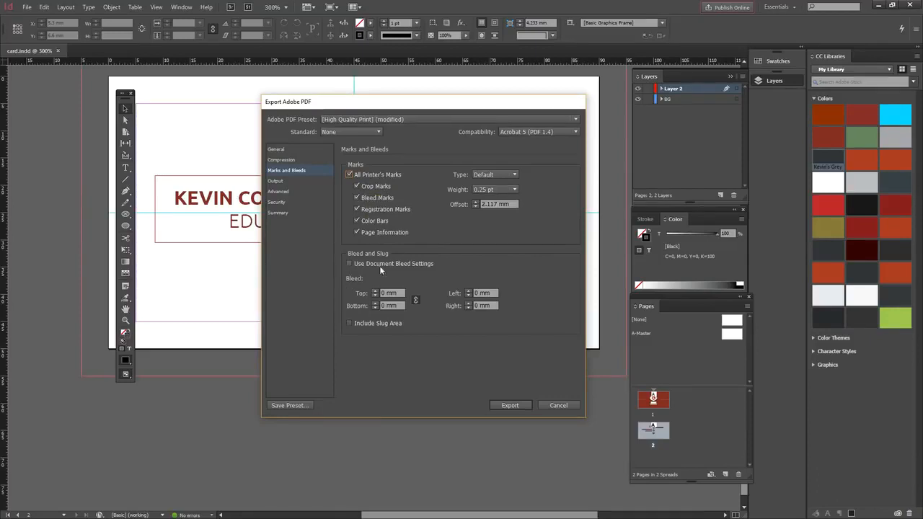
click(351, 263)
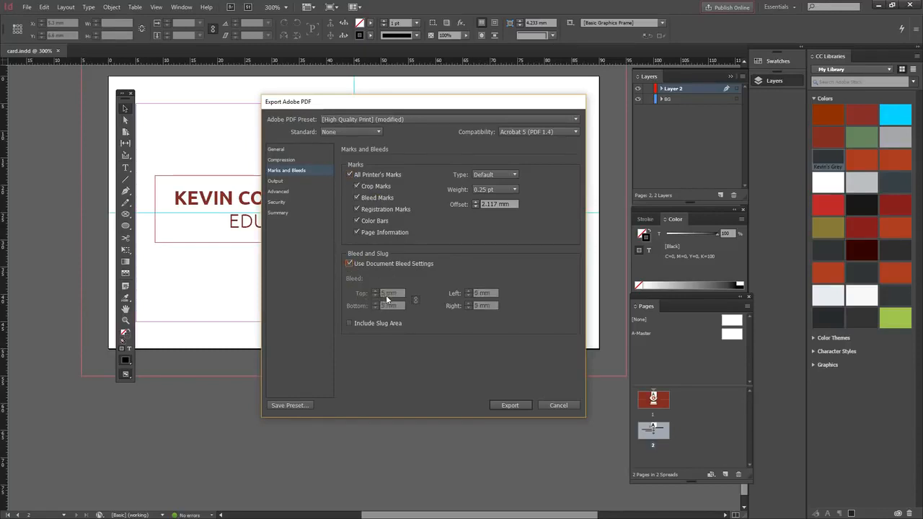
click(350, 263)
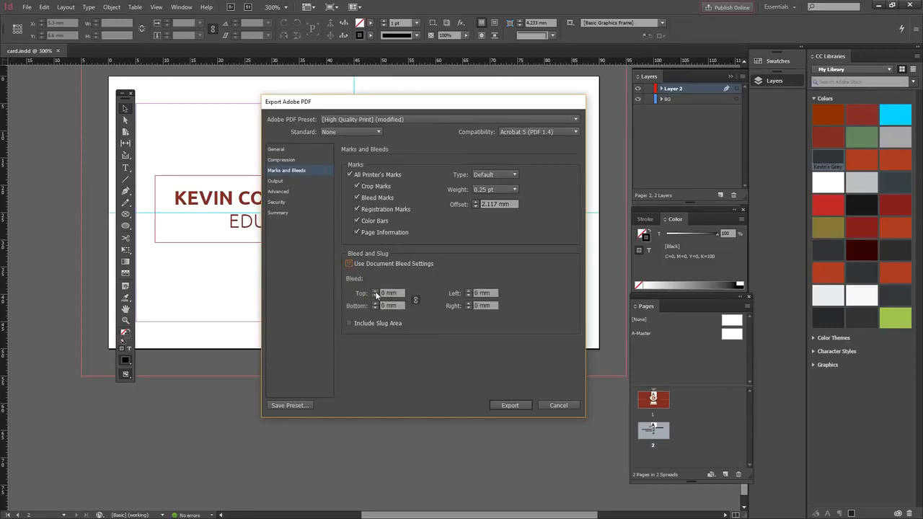
click(350, 264)
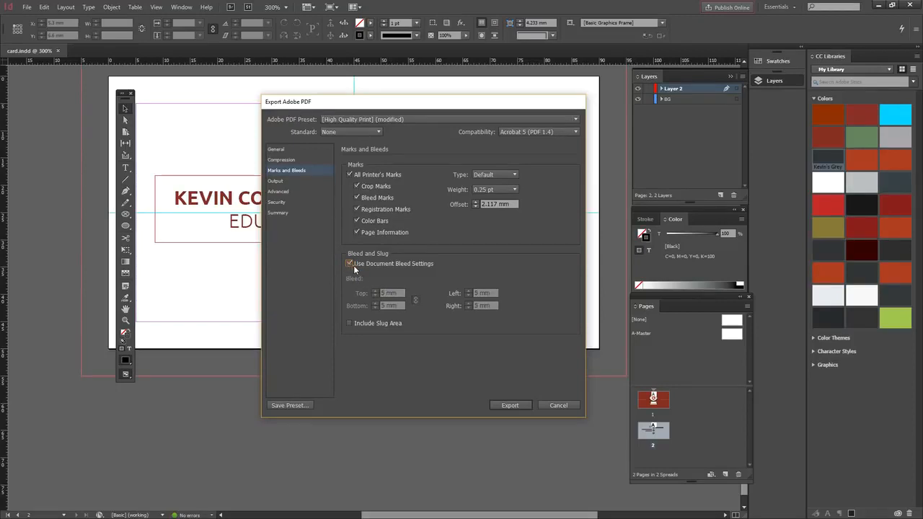
click(509, 405)
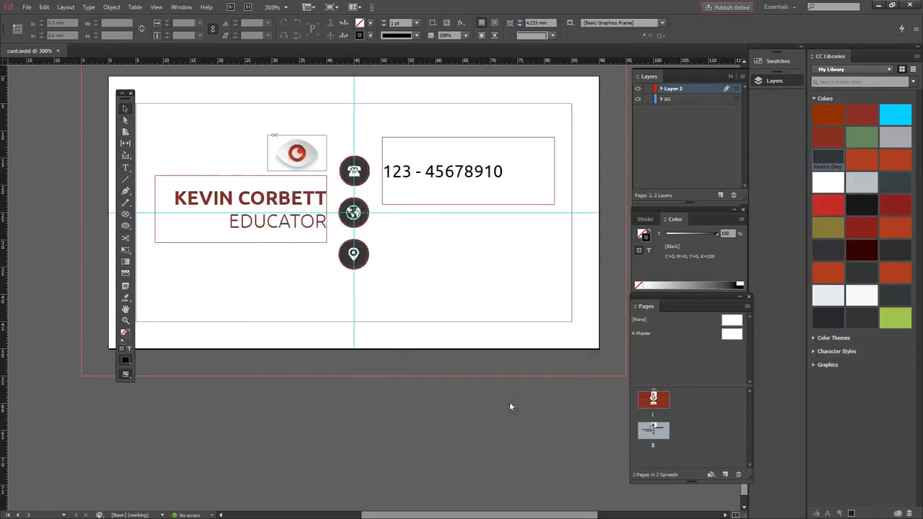